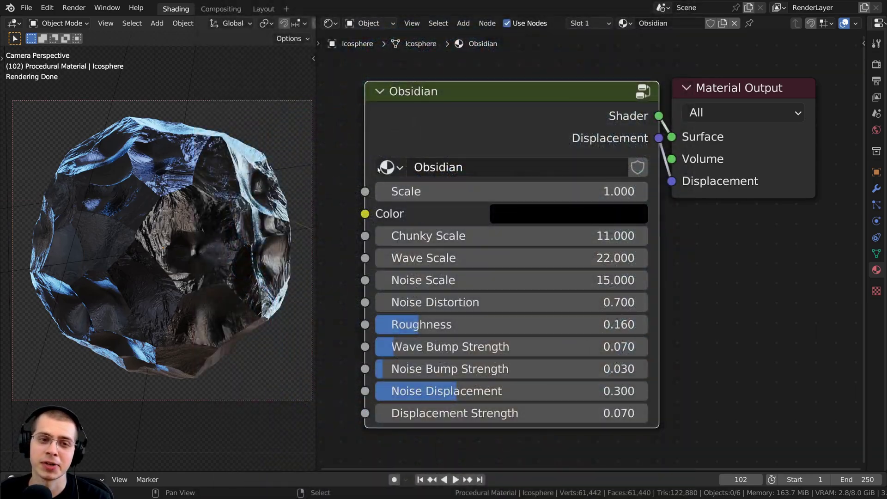
Step: Examine the node setup inside the Obsidian group, and return to the group node and its exposed settings
{"action": "key", "text": "Tab"}
{"action": "key", "text": "Home"}
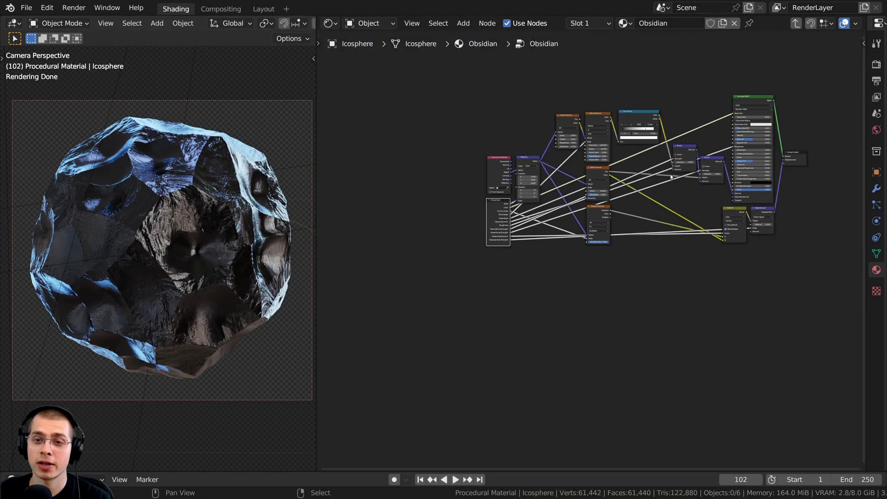
{"action": "key", "text": "Tab"}
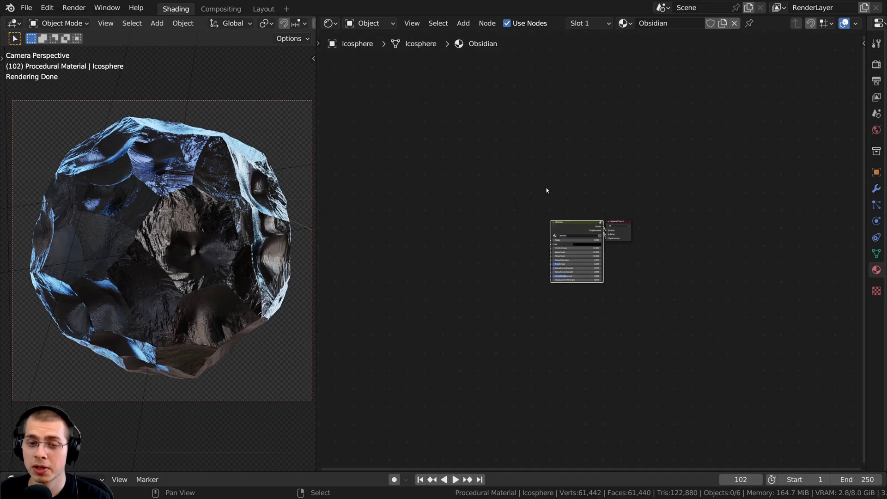
{"action": "key", "text": "Home"}
{"action": "scroll", "coordinate": [605, 263], "scroll_direction": "up", "scroll_amount": 3}
{"action": "left_click_drag", "start_coordinate": [564, 150], "coordinate": [560, 150]}
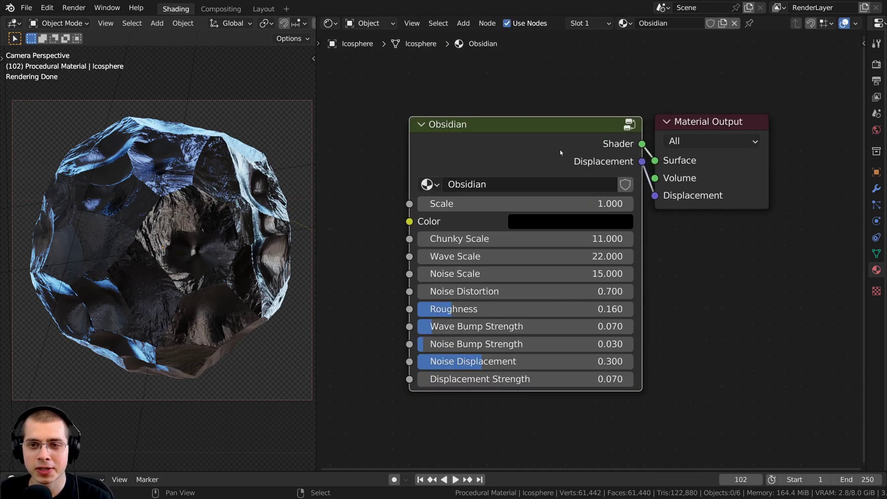
{"action": "middle_click_drag", "start_coordinate": [560, 150], "coordinate": [573, 149]}
{"action": "left_click_drag", "start_coordinate": [576, 149], "coordinate": [571, 149]}
{"action": "scroll", "coordinate": [571, 151], "scroll_direction": "up", "scroll_amount": 1}
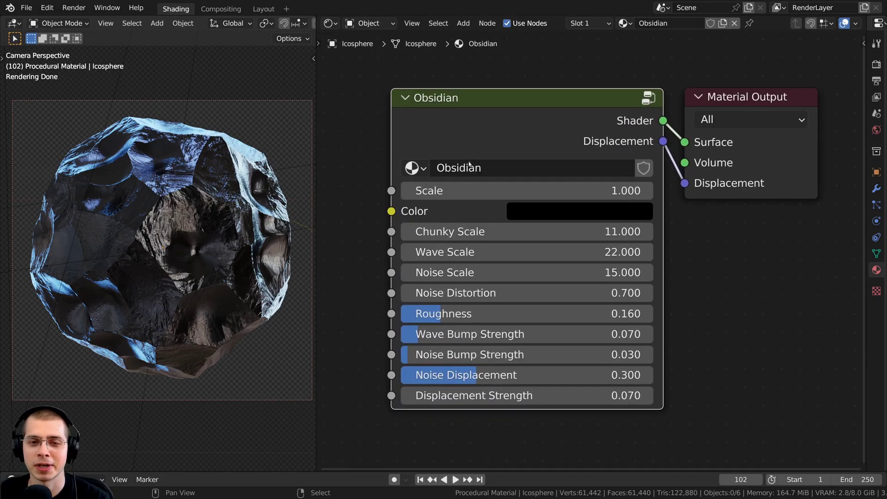
Step: Try a different Scale and a dark blue Color with saturation 1.000 and value about 0.021 on the Obsidian group
{"action": "left_click_drag", "start_coordinate": [469, 190], "coordinate": [577, 190], "text": "shift"}
{"action": "key", "text": "Escape"}
{"action": "left_click", "coordinate": [587, 217]}
{"action": "left_click", "coordinate": [536, 220]}
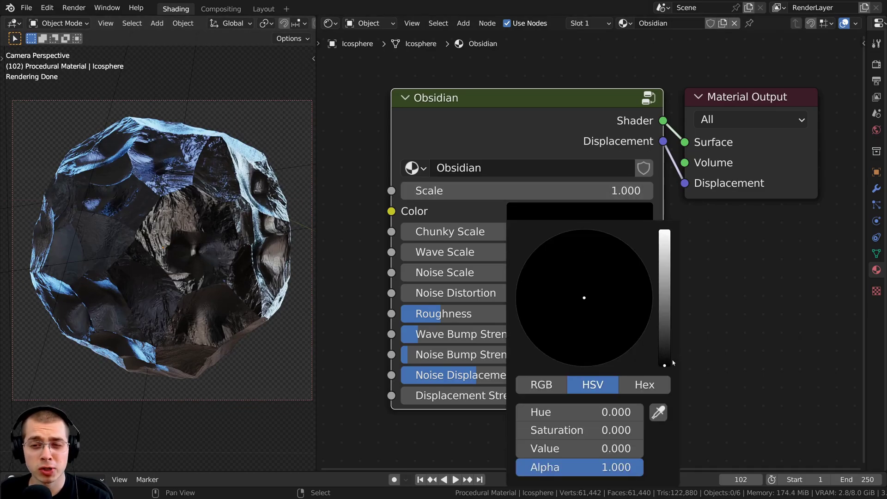
{"action": "left_click_drag", "start_coordinate": [672, 362], "coordinate": [673, 357]}
{"action": "left_click", "coordinate": [643, 281]}
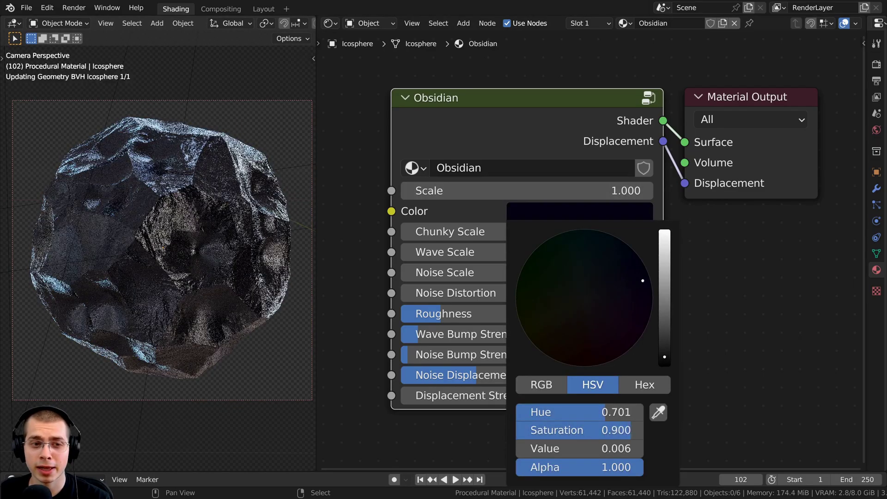
{"action": "left_click", "coordinate": [664, 349]}
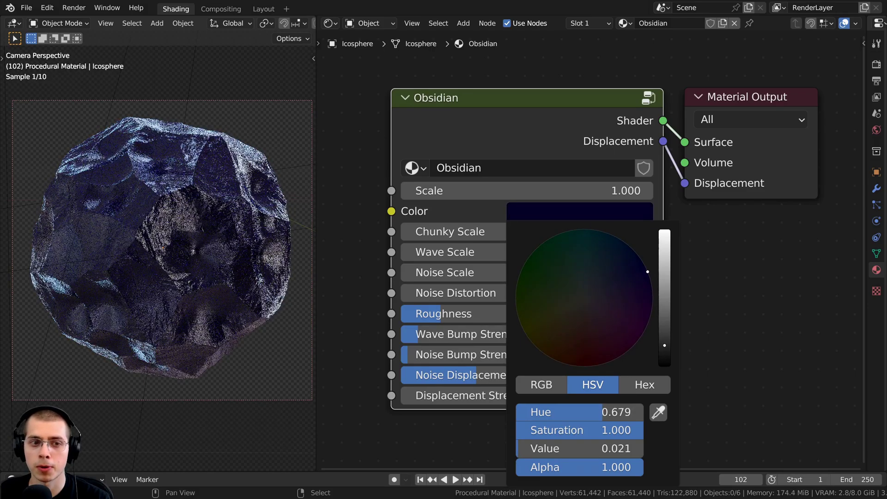
{"action": "left_click_drag", "start_coordinate": [647, 271], "coordinate": [648, 273]}
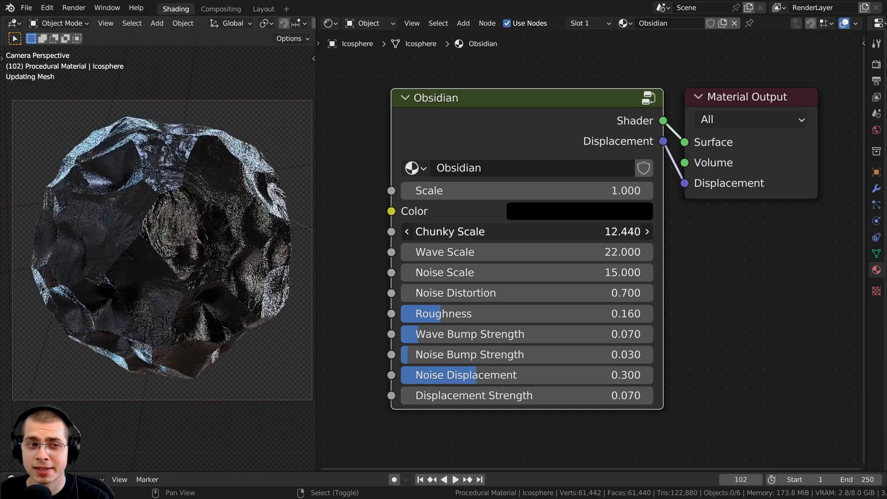
Step: Try different Chunky Scale, Wave Scale and Noise Scale values on the Obsidian group, cancelling each change
{"action": "right_click", "coordinate": [511, 233]}
{"action": "left_click_drag", "start_coordinate": [511, 232], "coordinate": [512, 253]}
{"action": "right_click", "coordinate": [511, 252]}
{"action": "scroll", "coordinate": [184, 240], "scroll_direction": "up", "scroll_amount": 6}
{"action": "left_click_drag", "start_coordinate": [511, 273], "coordinate": [516, 273]}
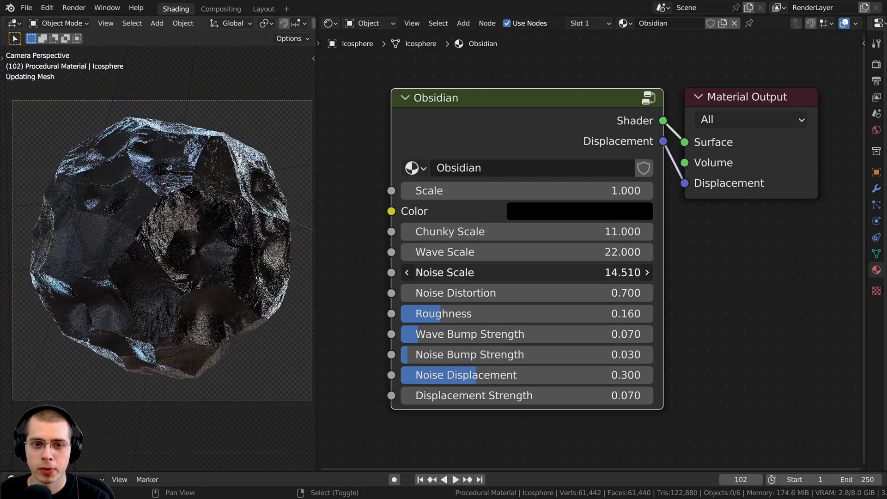
{"action": "right_click", "coordinate": [465, 272]}
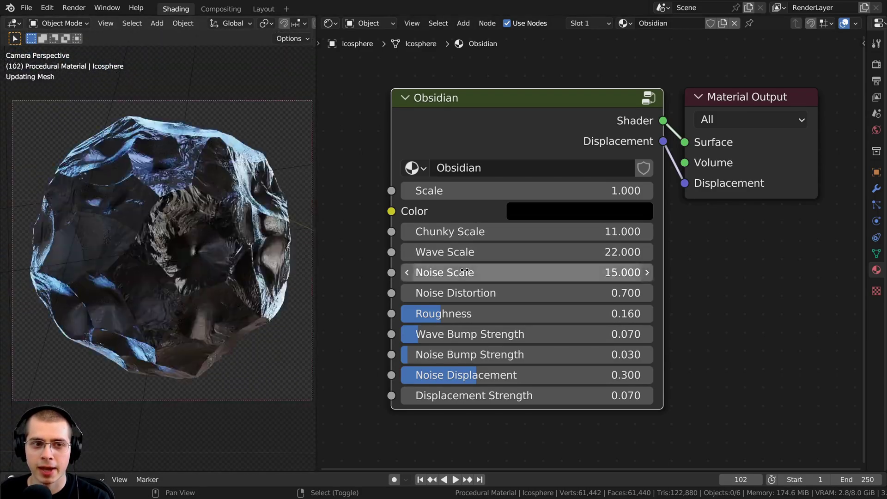
Step: Try other Noise Distortion, Roughness and bump strength values on the Obsidian group, cancelling each change
{"action": "left_click_drag", "start_coordinate": [466, 293], "coordinate": [485, 293]}
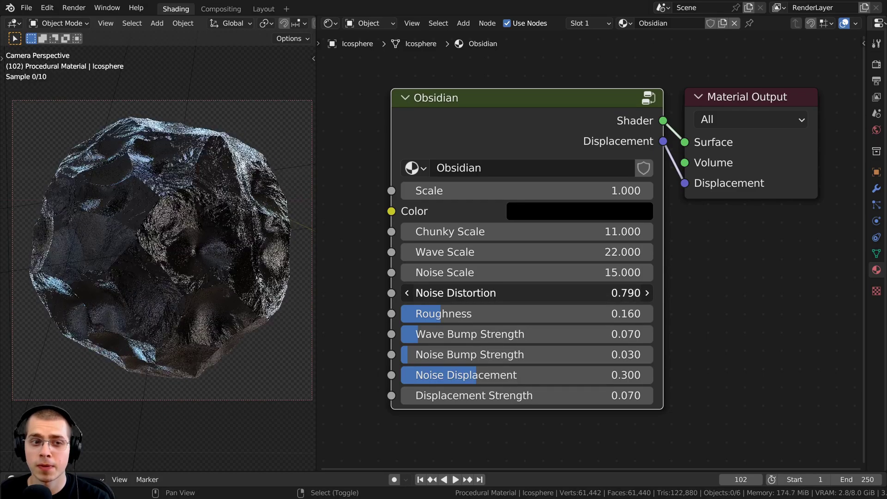
{"action": "right_click", "coordinate": [475, 294]}
{"action": "left_click_drag", "start_coordinate": [475, 314], "coordinate": [649, 314]}
{"action": "right_click", "coordinate": [649, 314]}
{"action": "left_click_drag", "start_coordinate": [526, 334], "coordinate": [536, 354]}
{"action": "right_click", "coordinate": [518, 355]}
Step: Try a Noise Displacement of 1.000 and other displacement values on the Obsidian group, discarding the changes
{"action": "scroll", "coordinate": [258, 295], "scroll_direction": "up", "scroll_amount": 1}
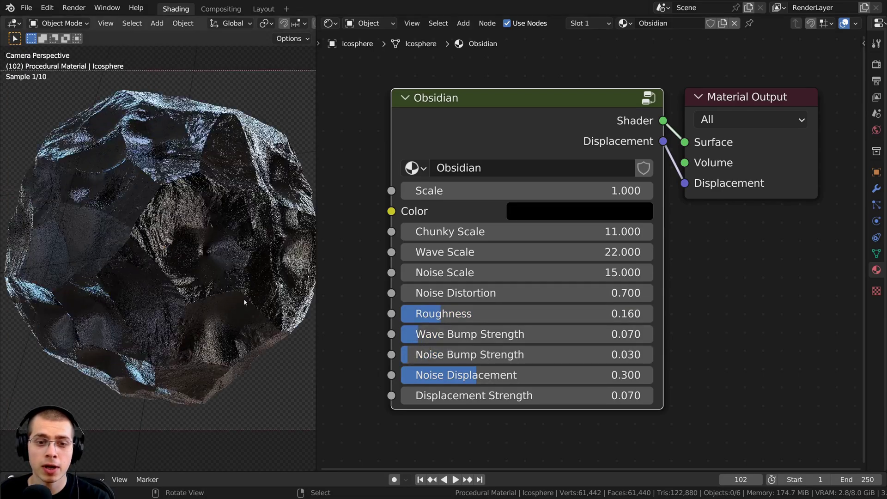
{"action": "left_click_drag", "start_coordinate": [526, 375], "coordinate": [622, 375]}
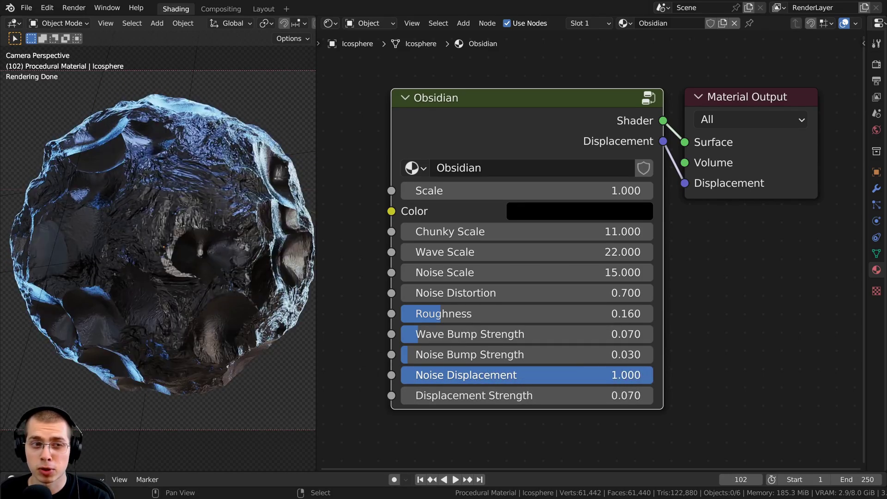
{"action": "left_click_drag", "start_coordinate": [647, 375], "coordinate": [423, 396]}
{"action": "right_click", "coordinate": [401, 374]}
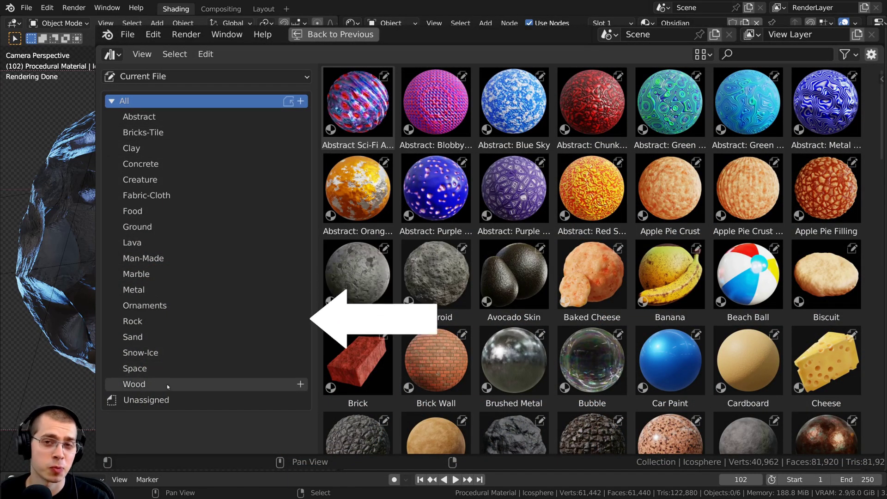
Step: Browse the Rock, Lava, Space, Ground, Abstract, Food and Wood categories of the material asset library
{"action": "left_click", "coordinate": [153, 321]}
{"action": "left_click", "coordinate": [118, 244]}
{"action": "left_click", "coordinate": [150, 368]}
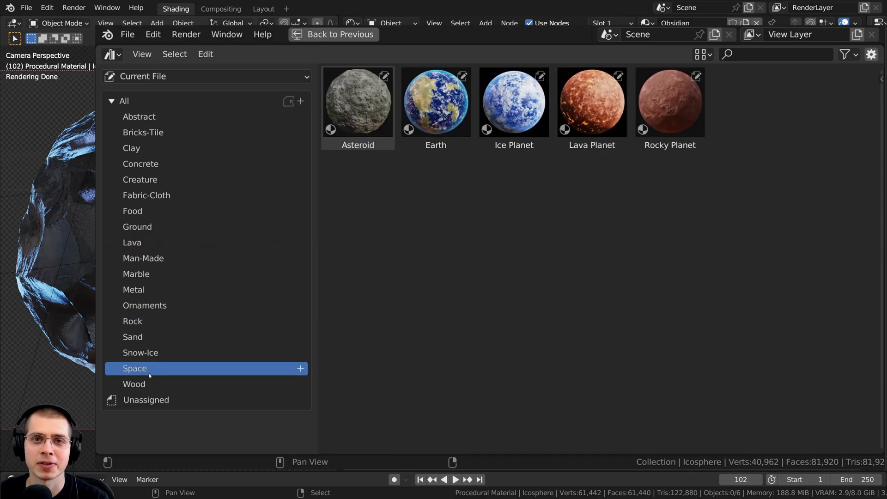
{"action": "left_click", "coordinate": [153, 226]}
{"action": "left_click", "coordinate": [187, 117]}
{"action": "left_click", "coordinate": [171, 210]}
{"action": "left_click", "coordinate": [162, 383]}
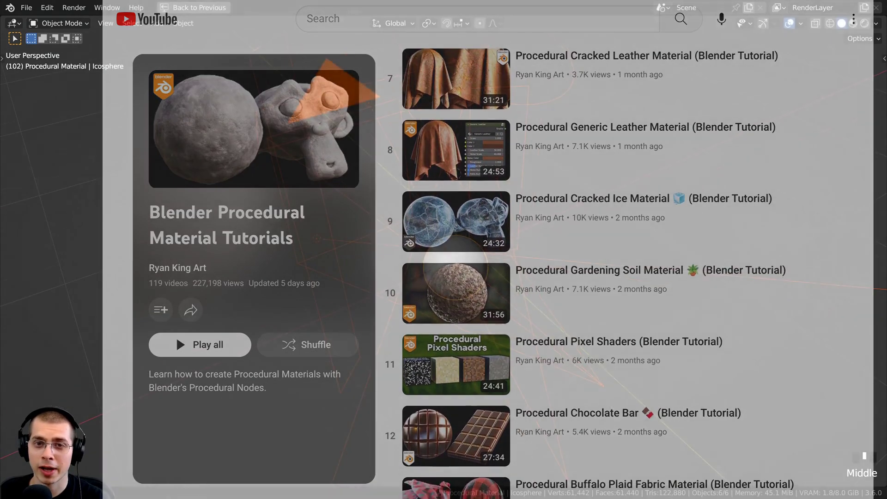
Step: Add an ico sphere at the scene's origin with 6 subdivisions
{"action": "middle_click_drag", "start_coordinate": [161, 229], "coordinate": [199, 234]}
{"action": "key", "text": "a"}
{"action": "middle_click_drag", "start_coordinate": [544, 159], "coordinate": [478, 153]}
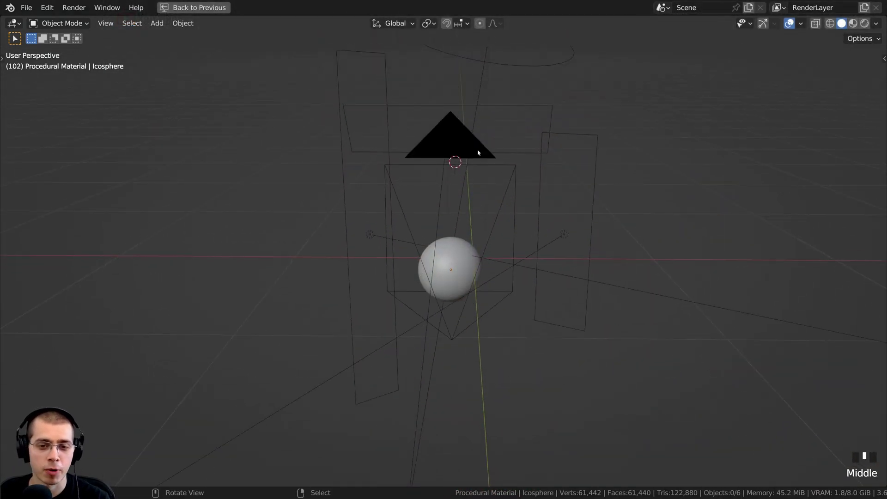
{"action": "key", "text": "shift+c"}
{"action": "key", "text": "shift+a"}
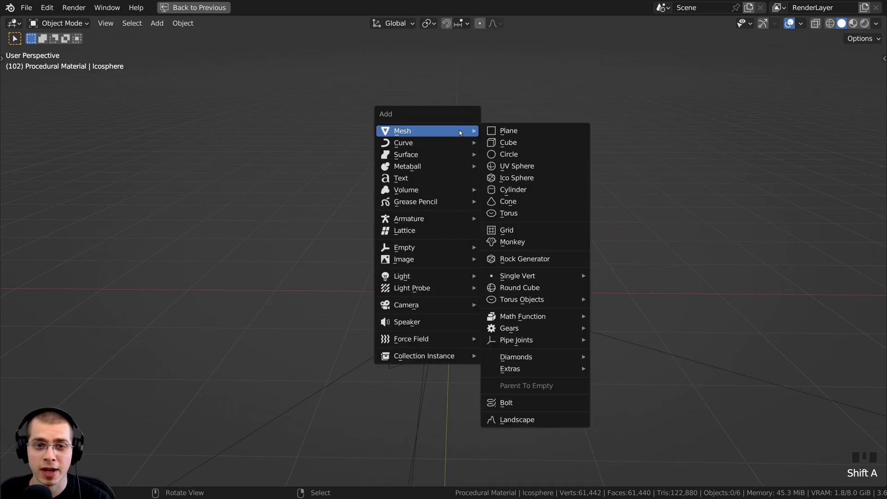
{"action": "left_click", "coordinate": [521, 179]}
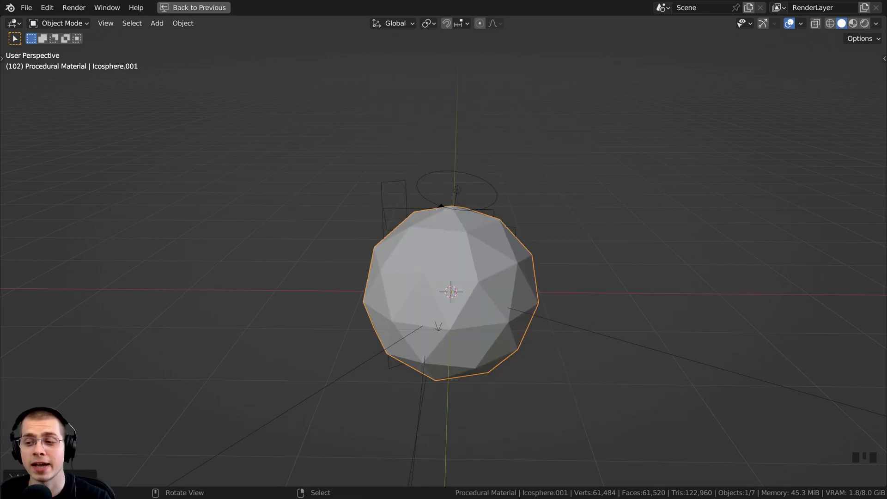
{"action": "left_click", "coordinate": [14, 476]}
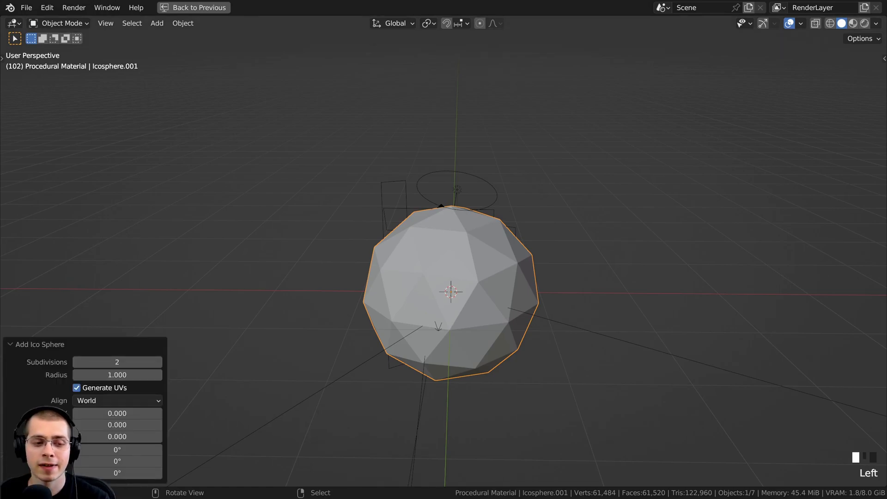
{"action": "left_click", "coordinate": [159, 362]}
{"action": "left_click", "coordinate": [160, 362]}
{"action": "left_click", "coordinate": [159, 361]}
Step: Apply Shade Smooth to the new ico sphere
{"action": "scroll", "coordinate": [468, 246], "scroll_direction": "up", "scroll_amount": 4}
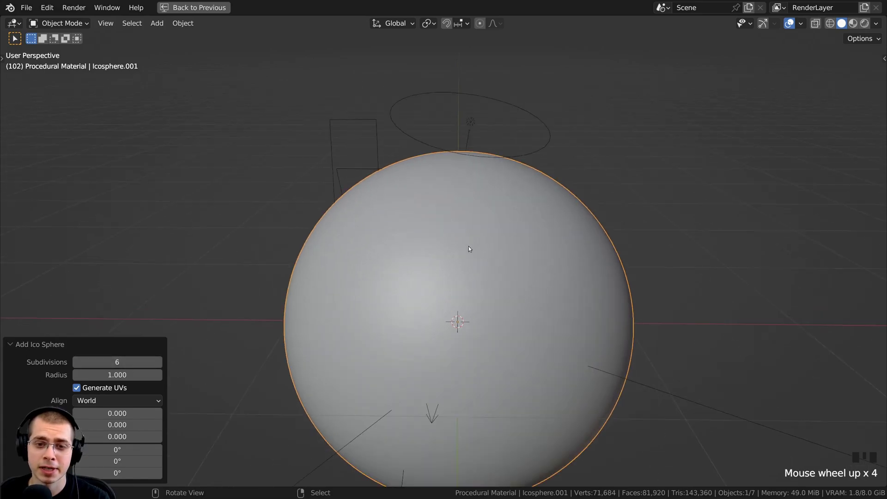
{"action": "scroll", "coordinate": [556, 192], "scroll_direction": "up", "scroll_amount": 1}
{"action": "middle_click_drag", "start_coordinate": [446, 459], "coordinate": [393, 421]}
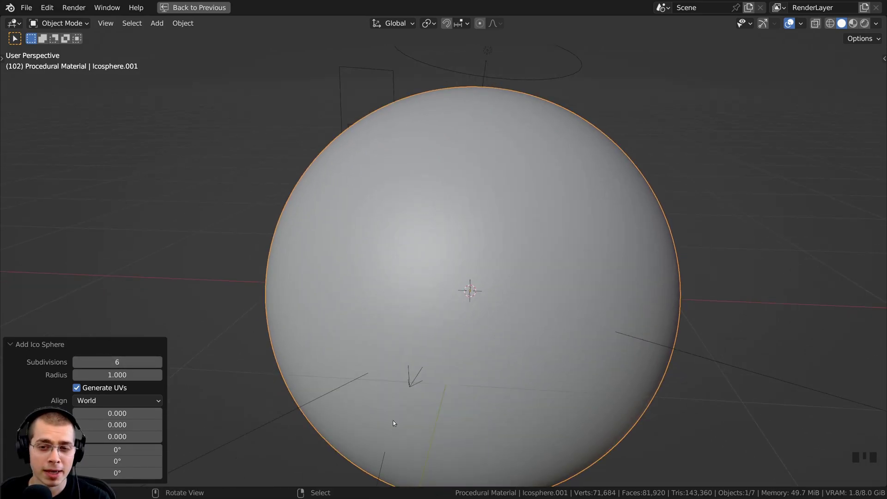
{"action": "middle_click_drag", "start_coordinate": [457, 135], "coordinate": [495, 116]}
{"action": "middle_click_drag", "start_coordinate": [617, 198], "coordinate": [606, 231], "text": "shift"}
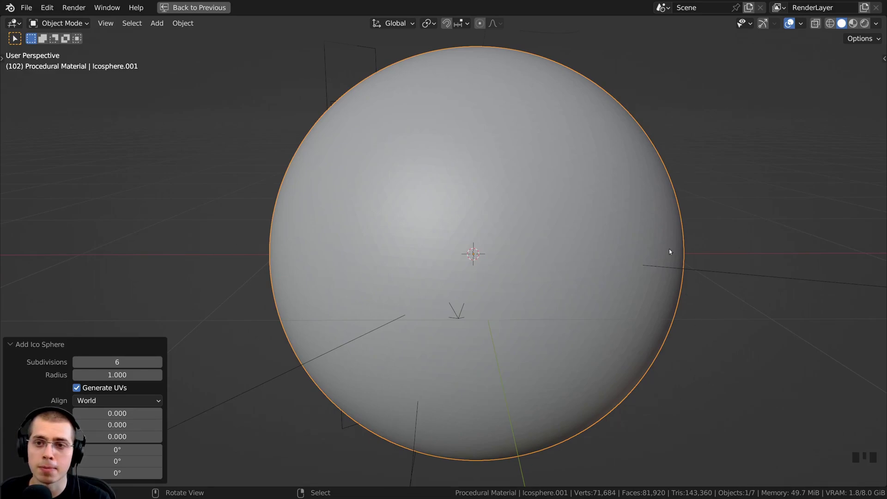
{"action": "middle_click_drag", "start_coordinate": [669, 252], "coordinate": [505, 180]}
{"action": "key", "text": "w"}
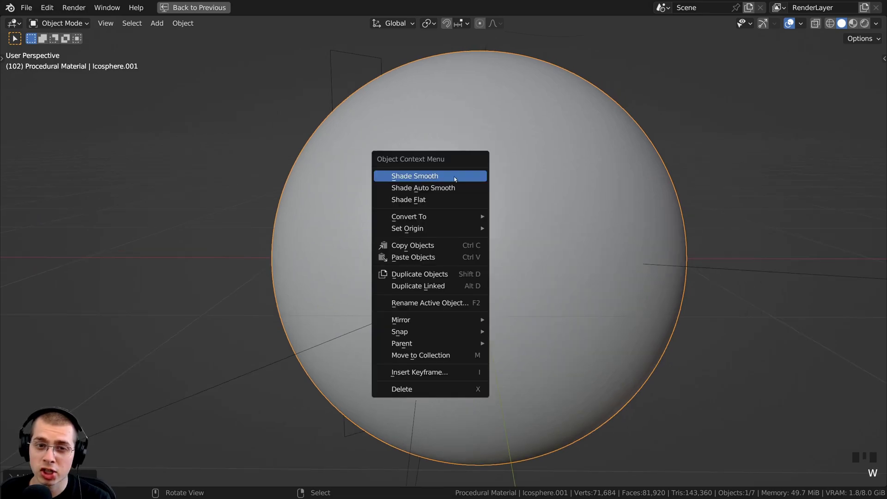
{"action": "left_click", "coordinate": [428, 177]}
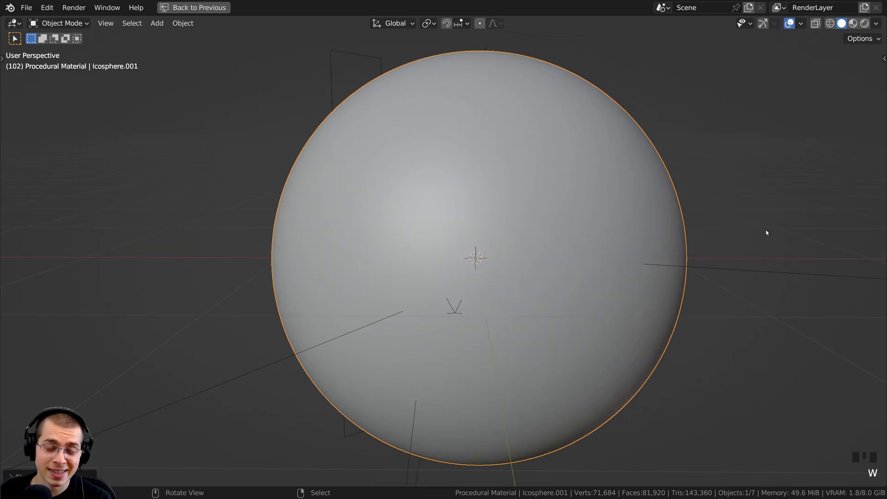
Step: Scale the new ico sphere uniformly by a factor of 0.2
{"action": "key", "text": "s"}
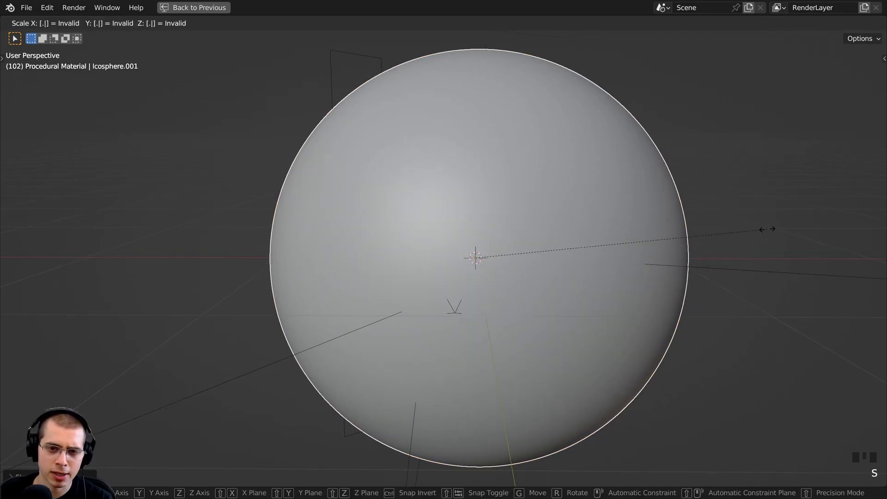
{"action": "type", "text": "2"}
{"action": "key", "text": "Return"}
Step: Apply the scale of the original icosphere in the light setup and centre the view on it
{"action": "middle_click_drag", "start_coordinate": [524, 119], "coordinate": [507, 230]}
{"action": "middle_click_drag", "start_coordinate": [541, 189], "coordinate": [557, 219]}
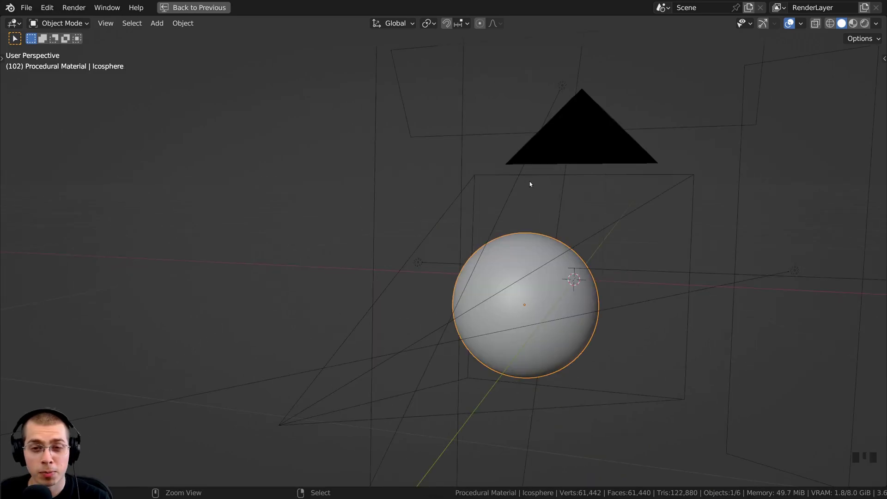
{"action": "key", "text": "ctrl+a"}
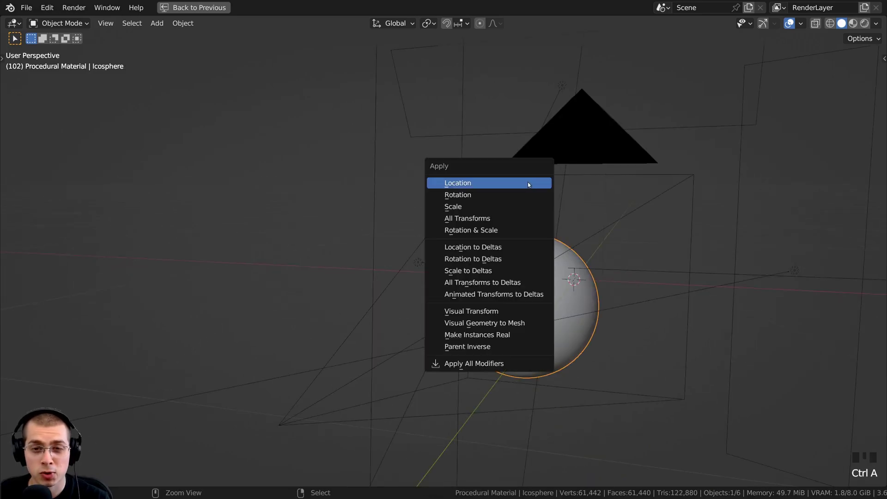
{"action": "left_click", "coordinate": [480, 206]}
{"action": "key", "text": "KP_Decimal"}
{"action": "mouse_move", "coordinate": [442, 206]}
{"action": "middle_mouse_down"}
{"action": "mouse_move", "coordinate": [606, 213]}
{"action": "mouse_move", "coordinate": [507, 212]}
{"action": "middle_mouse_up"}
{"action": "middle_click_drag", "start_coordinate": [507, 212], "coordinate": [503, 212]}
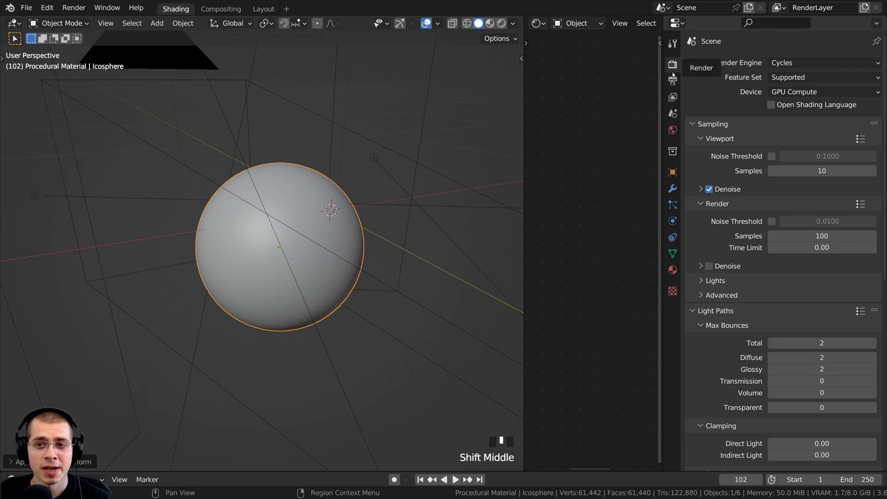
Step: Check the available render engines for the scene and leave it on Cycles
{"action": "left_click", "coordinate": [815, 63]}
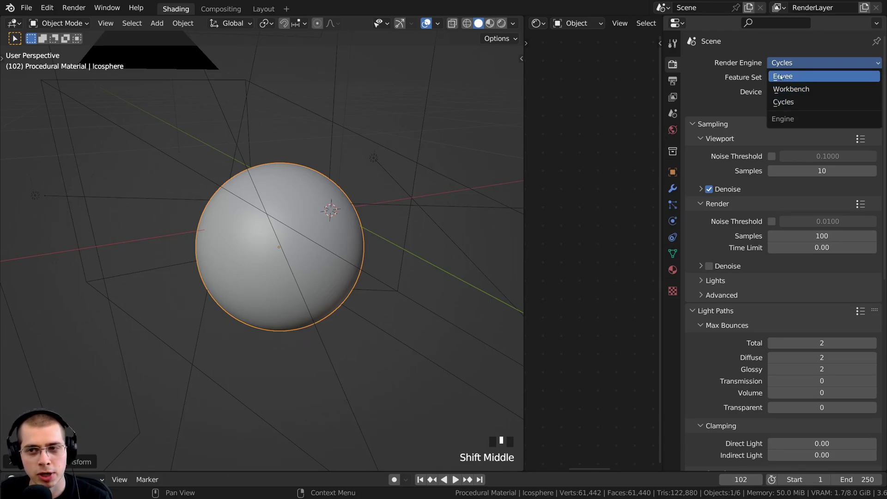
{"action": "middle_click_drag", "start_coordinate": [417, 132], "coordinate": [233, 256]}
{"action": "scroll", "coordinate": [254, 312], "scroll_direction": "down", "scroll_amount": 1}
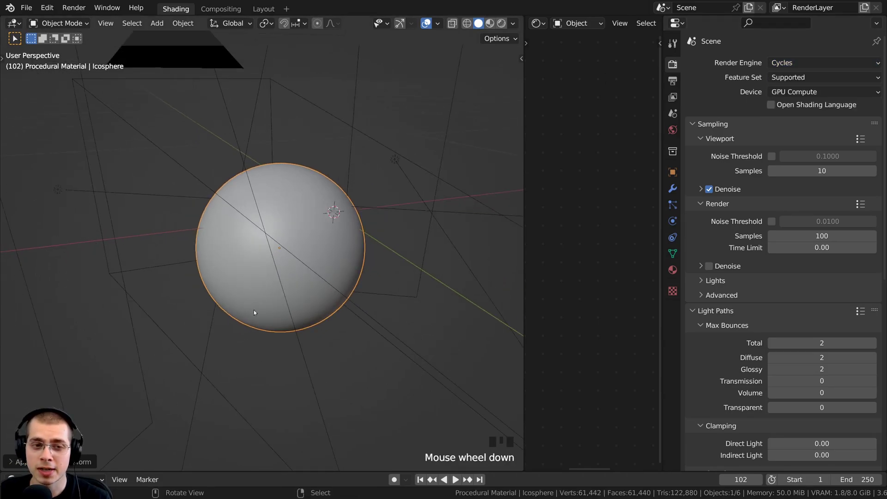
{"action": "middle_click_drag", "start_coordinate": [310, 240], "coordinate": [435, 167]}
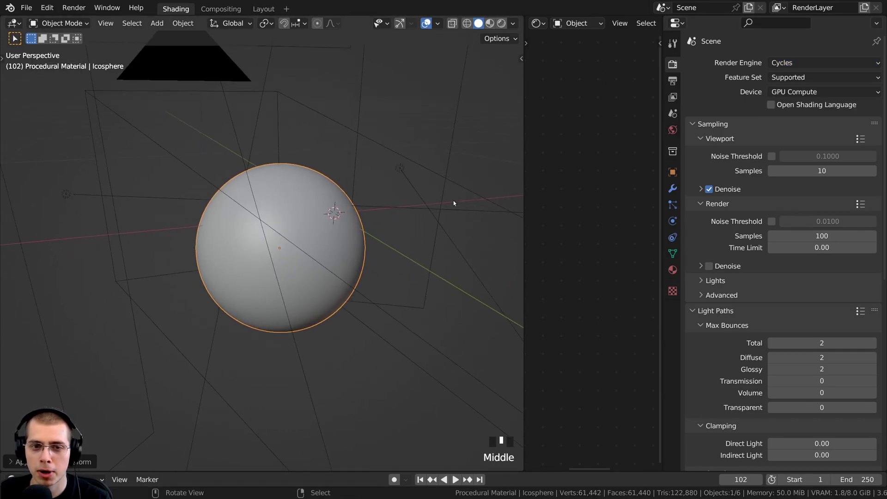
Step: Inspect the icosphere's mesh density in Edit Mode and return to Object Mode
{"action": "middle_click_drag", "start_coordinate": [379, 170], "coordinate": [319, 172], "text": "shift"}
{"action": "middle_click_drag", "start_coordinate": [319, 172], "coordinate": [322, 302]}
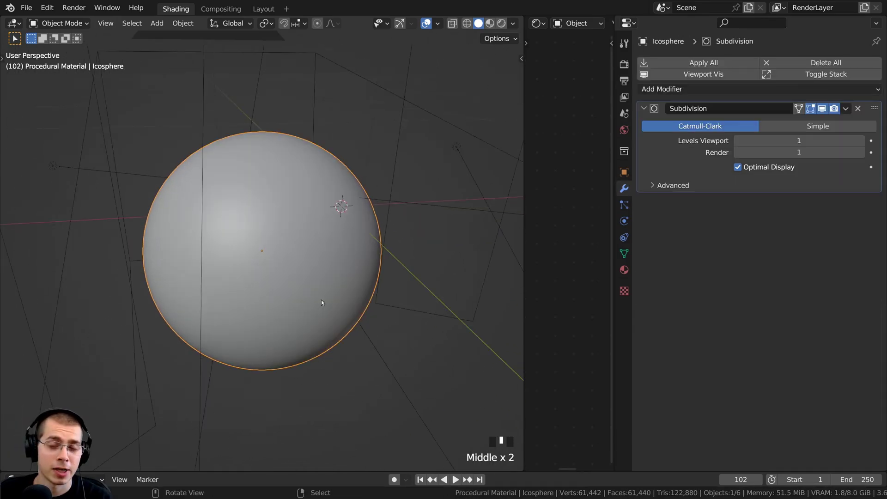
{"action": "key", "text": "Tab"}
{"action": "middle_click_drag", "start_coordinate": [259, 286], "coordinate": [208, 183]}
{"action": "key", "text": "Tab"}
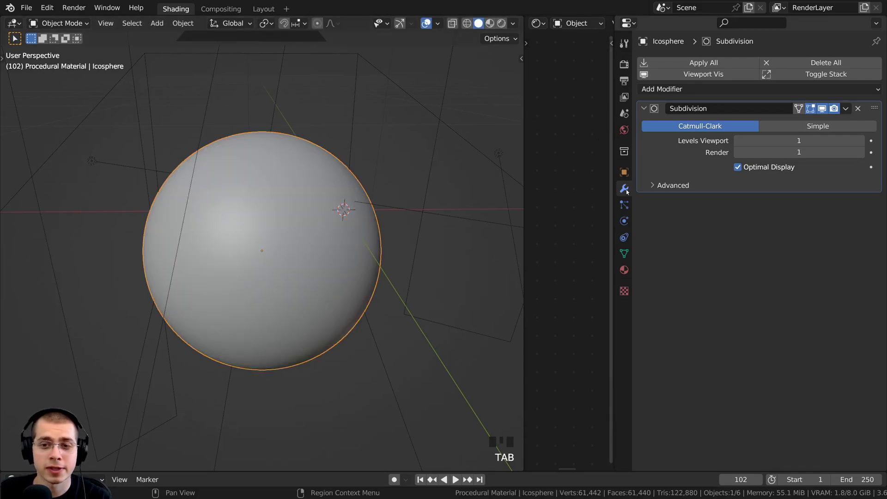
Step: Review the Subdivision Surface modifier on the icosphere and examine how smooth its surface looks from several angles
{"action": "left_click", "coordinate": [659, 91]}
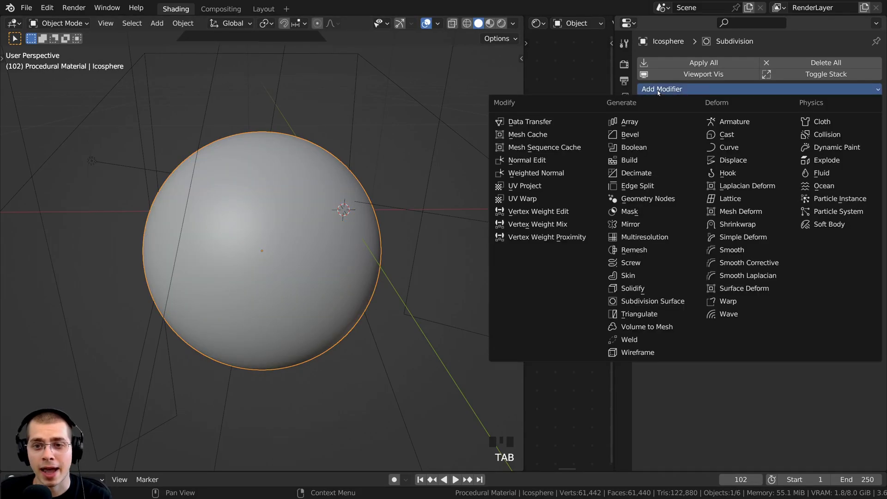
{"action": "left_click", "coordinate": [658, 302]}
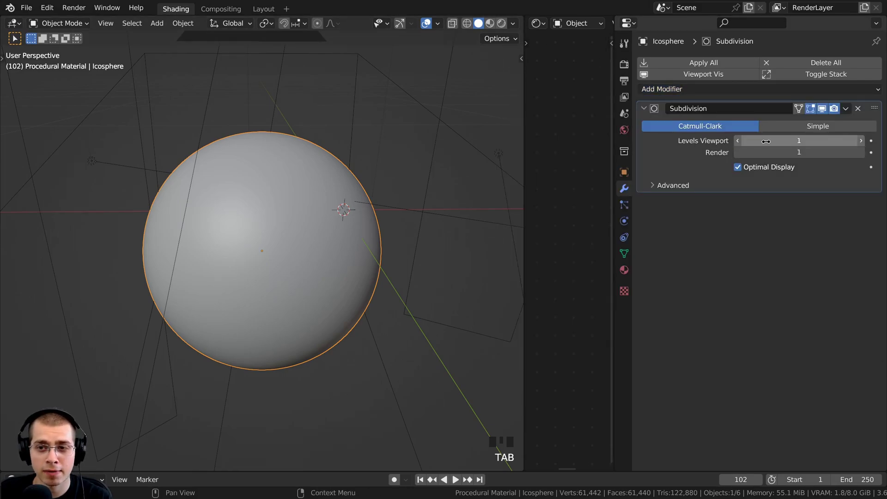
{"action": "middle_click_drag", "start_coordinate": [259, 233], "coordinate": [264, 231]}
{"action": "scroll", "coordinate": [54, 239], "scroll_direction": "up", "scroll_amount": 2}
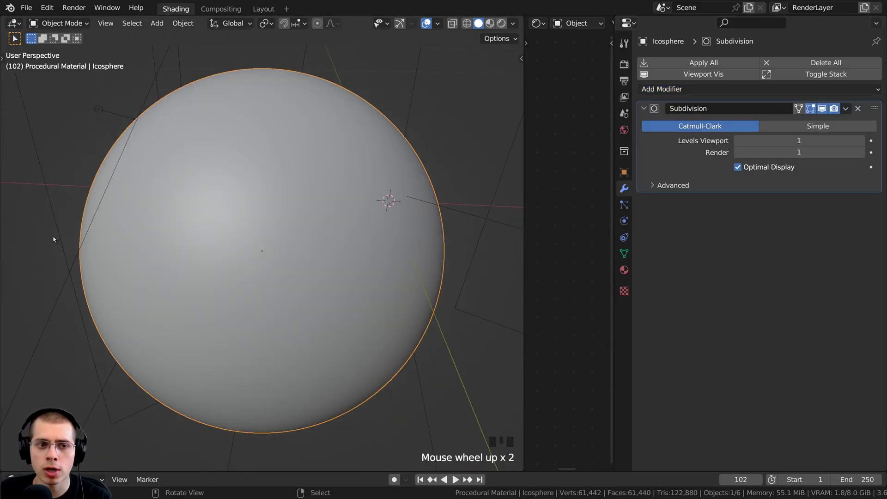
{"action": "middle_click_drag", "start_coordinate": [296, 182], "coordinate": [284, 171]}
{"action": "middle_click_drag", "start_coordinate": [295, 223], "coordinate": [300, 217]}
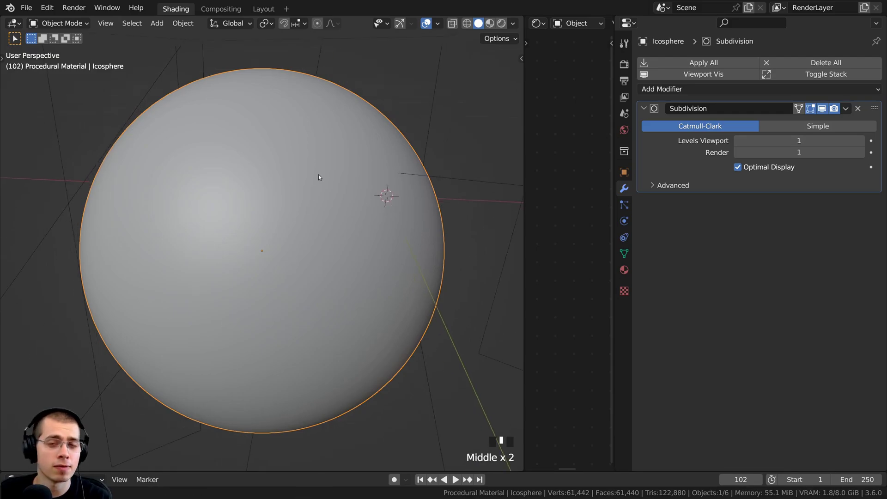
{"action": "scroll", "coordinate": [306, 142], "scroll_direction": "down", "scroll_amount": 1}
{"action": "middle_click_drag", "start_coordinate": [306, 142], "coordinate": [312, 136]}
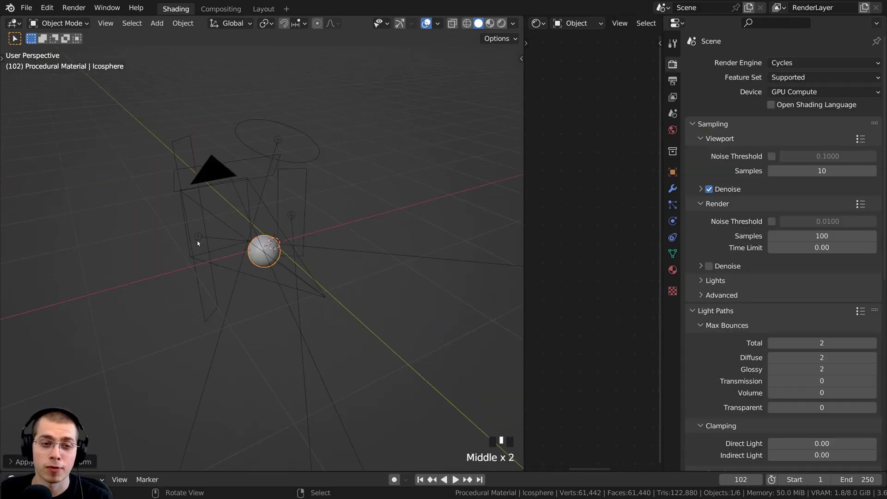
Step: Select the three rectangular area lights around the sphere and open their light data settings
{"action": "right_click", "coordinate": [228, 155]}
{"action": "right_click", "coordinate": [277, 159], "text": "shift"}
{"action": "right_click", "coordinate": [310, 184], "text": "shift"}
{"action": "middle_click_drag", "start_coordinate": [310, 185], "coordinate": [391, 251]}
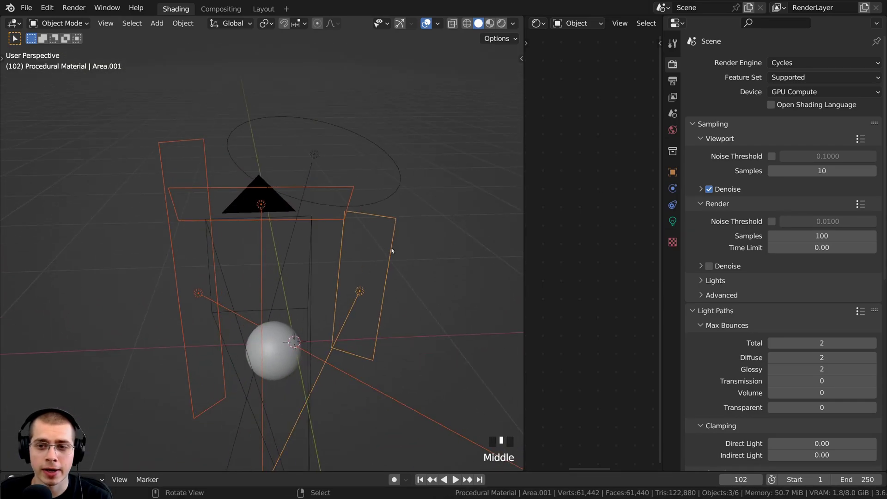
{"action": "left_click", "coordinate": [672, 221]}
Step: Review the light types available to add and the shape options of the selected rectangular area light
{"action": "key", "text": "shift+a"}
{"action": "mouse_move", "coordinate": [286, 115]}
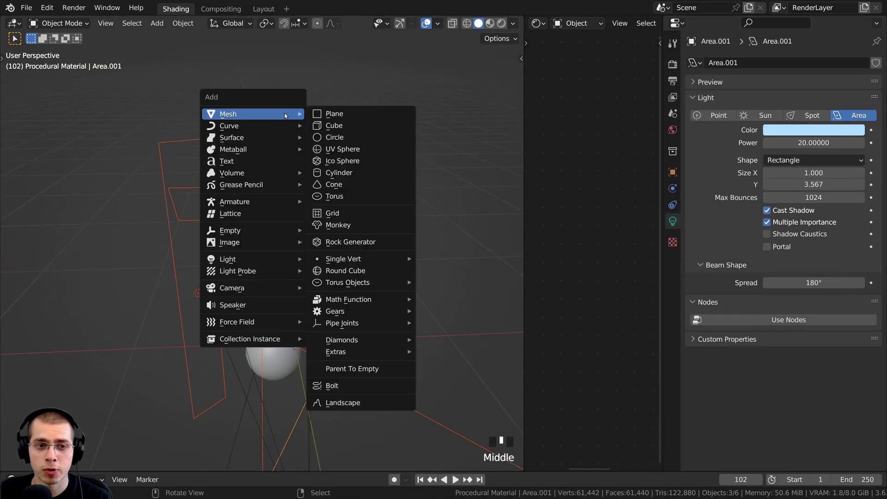
{"action": "mouse_move", "coordinate": [286, 259]}
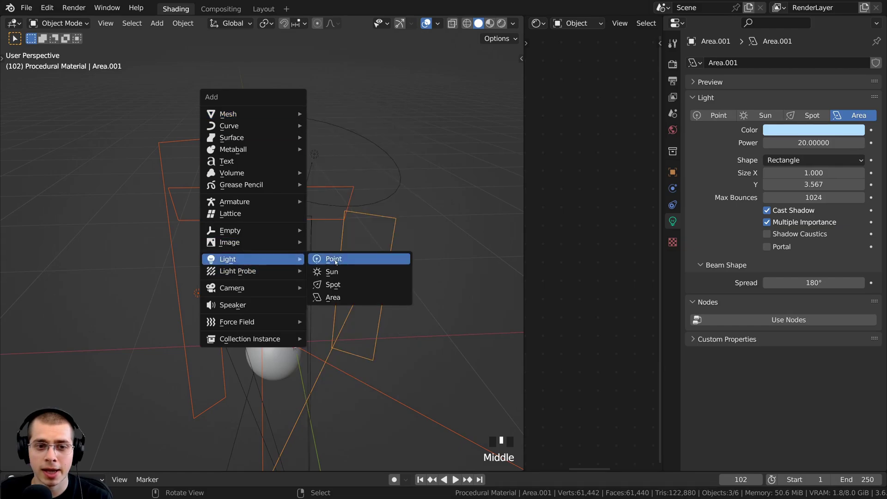
{"action": "left_click", "coordinate": [340, 299]}
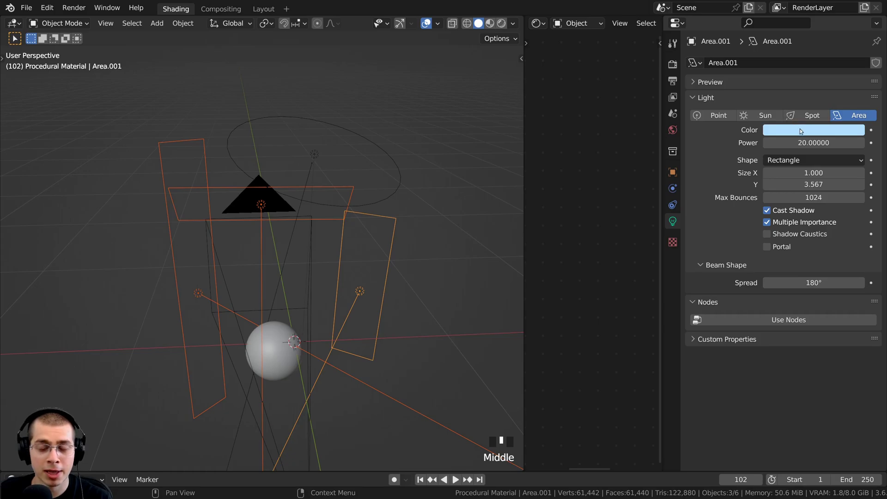
{"action": "left_click", "coordinate": [793, 162]}
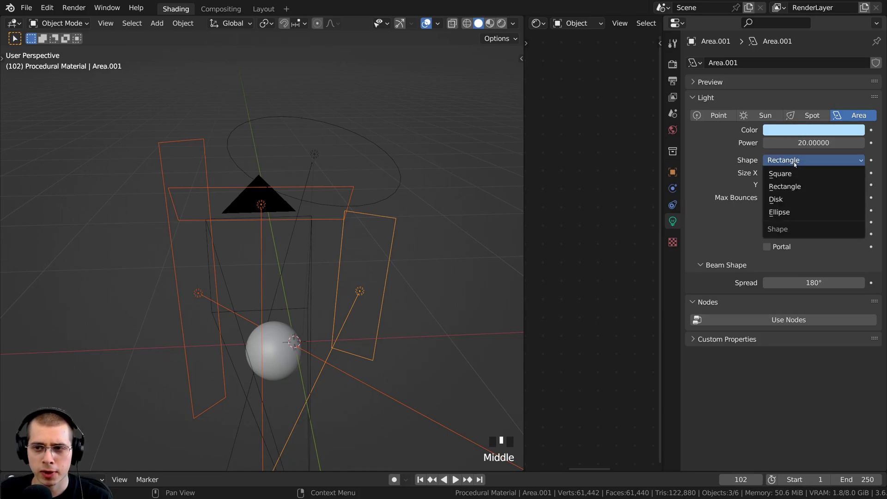
{"action": "mouse_move", "coordinate": [250, 296]}
{"action": "middle_mouse_down"}
{"action": "mouse_move", "coordinate": [200, 222]}
{"action": "mouse_move", "coordinate": [303, 277]}
{"action": "mouse_move", "coordinate": [307, 247]}
{"action": "mouse_move", "coordinate": [236, 300]}
{"action": "middle_mouse_up"}
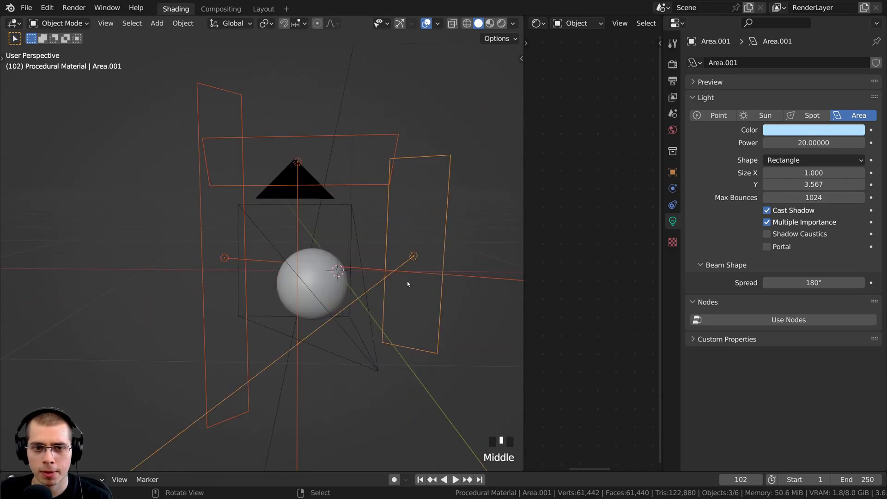
Step: Select the round area light above the sphere and check its shape, colour and power settings
{"action": "middle_click_drag", "start_coordinate": [407, 283], "coordinate": [386, 254]}
{"action": "scroll", "coordinate": [270, 182], "scroll_direction": "up", "scroll_amount": 2}
{"action": "middle_click_drag", "start_coordinate": [271, 221], "coordinate": [305, 181], "text": "shift"}
{"action": "scroll", "coordinate": [303, 231], "scroll_direction": "down", "scroll_amount": 2}
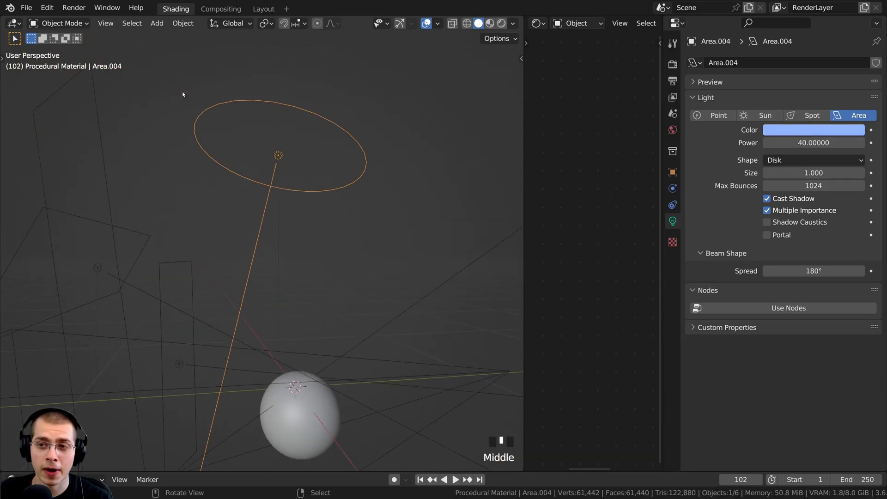
{"action": "middle_click_drag", "start_coordinate": [230, 108], "coordinate": [226, 110]}
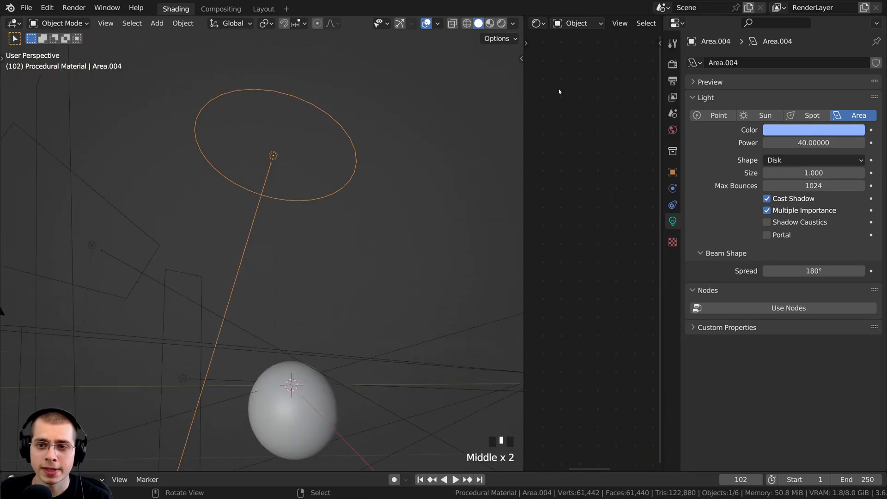
{"action": "left_click", "coordinate": [797, 160]}
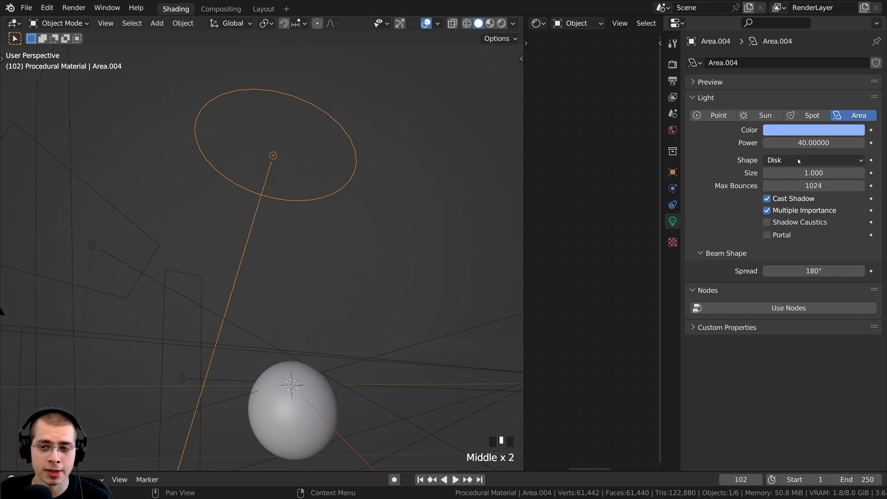
{"action": "middle_click_drag", "start_coordinate": [295, 350], "coordinate": [284, 314]}
{"action": "scroll", "coordinate": [285, 315], "scroll_direction": "up", "scroll_amount": 2}
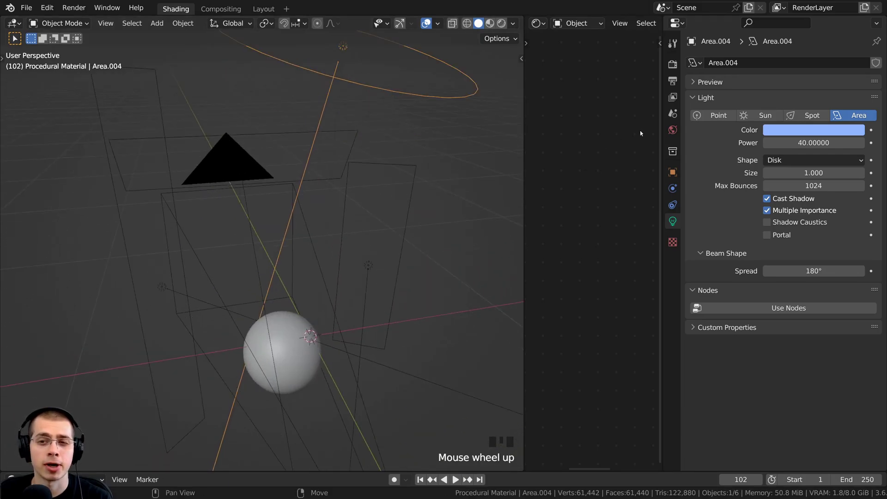
Step: Open the world settings and examine the HDRI environment texture assigned to the background colour
{"action": "left_click", "coordinate": [673, 130]}
{"action": "mouse_move", "coordinate": [659, 148]}
{"action": "left_mouse_down"}
{"action": "mouse_move", "coordinate": [612, 148]}
{"action": "mouse_move", "coordinate": [795, 153]}
{"action": "mouse_move", "coordinate": [662, 153]}
{"action": "left_mouse_up"}
{"action": "double_click", "coordinate": [663, 151]}
{"action": "left_click", "coordinate": [671, 193]}
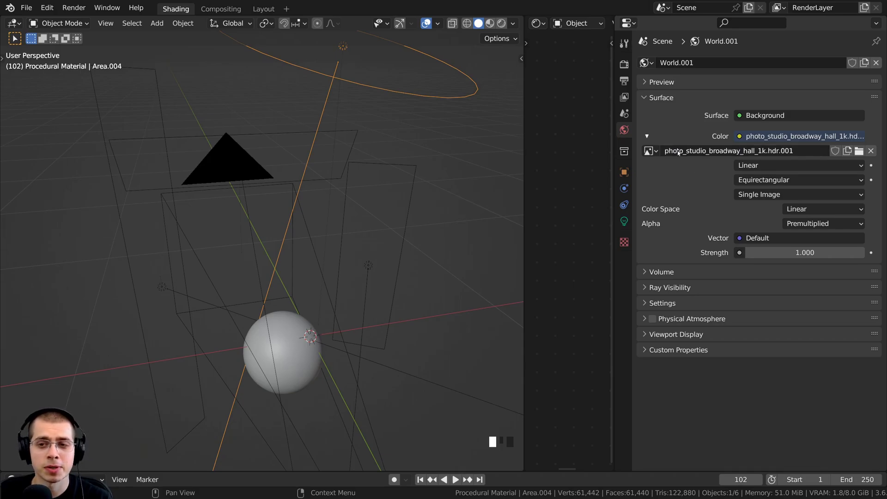
{"action": "left_click", "coordinate": [796, 147]}
{"action": "left_click", "coordinate": [694, 131]}
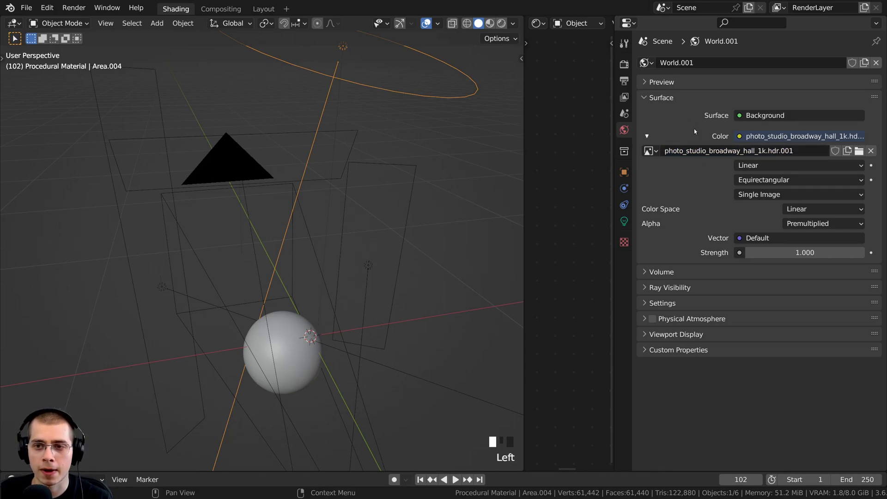
{"action": "left_click", "coordinate": [675, 61]}
{"action": "left_click_drag", "start_coordinate": [710, 67], "coordinate": [638, 61]}
{"action": "left_click", "coordinate": [710, 178]}
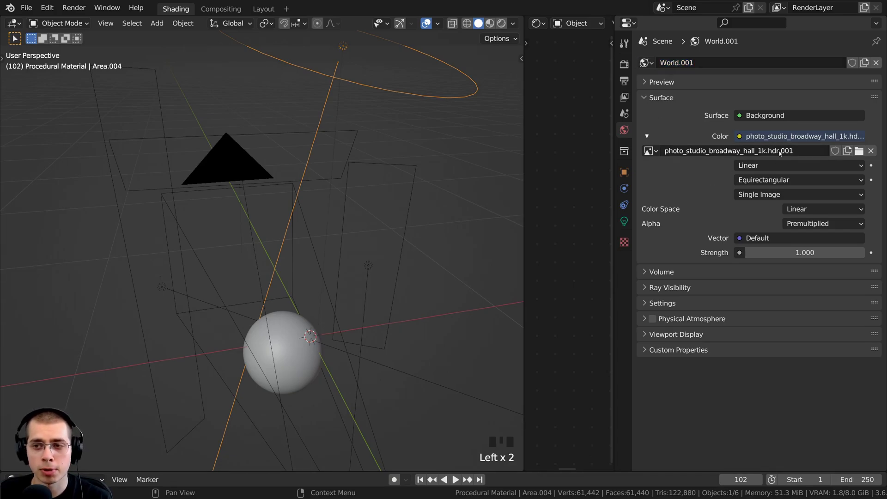
{"action": "left_click", "coordinate": [739, 137]}
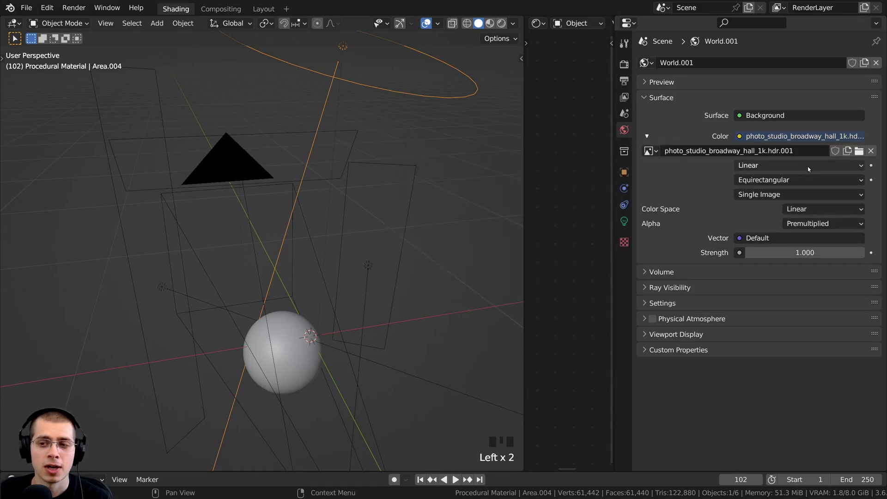
Step: Switch the viewport to Rendered shading and view the lit icosphere from different angles
{"action": "mouse_move", "coordinate": [449, 210]}
{"action": "middle_mouse_down", "text": "shift"}
{"action": "mouse_move", "coordinate": [405, 215]}
{"action": "mouse_move", "coordinate": [444, 212]}
{"action": "middle_mouse_up", "text": "shift"}
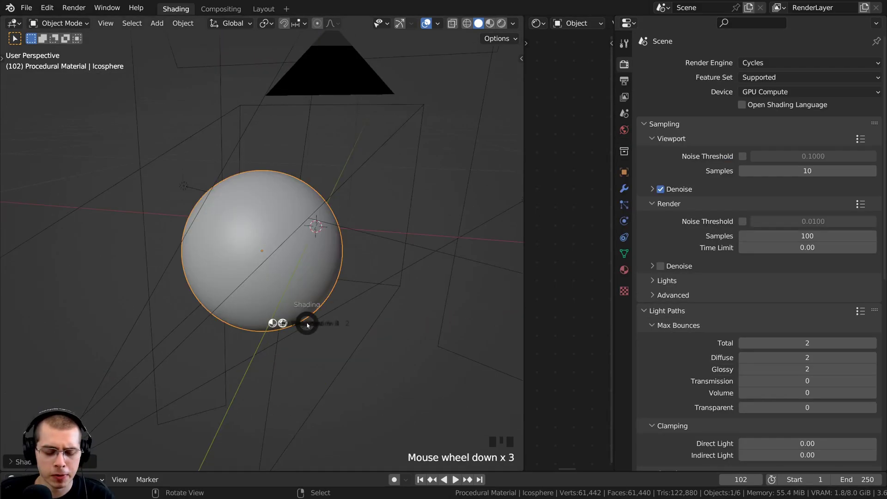
{"action": "key", "text": "z"}
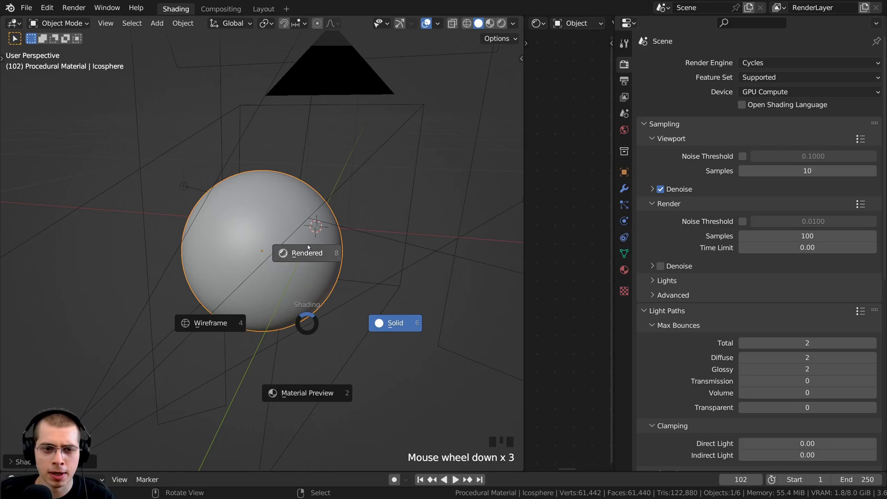
{"action": "left_click", "coordinate": [308, 247]}
{"action": "mouse_move", "coordinate": [407, 307]}
{"action": "middle_mouse_down"}
{"action": "mouse_move", "coordinate": [410, 134]}
{"action": "mouse_move", "coordinate": [381, 127]}
{"action": "middle_mouse_up"}
{"action": "middle_click_drag", "start_coordinate": [406, 211], "coordinate": [356, 217]}
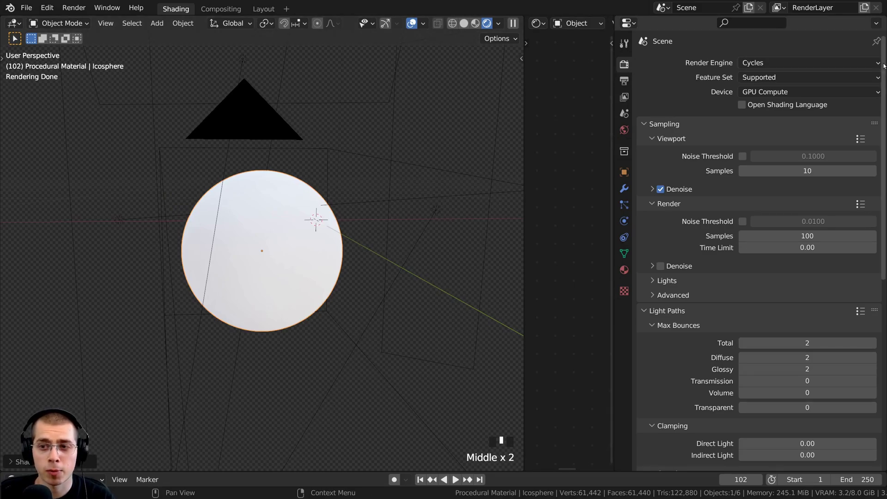
Step: Expand the render's Film settings and check the Transparent background option, leaving it enabled
{"action": "left_click_drag", "start_coordinate": [884, 73], "coordinate": [883, 249]}
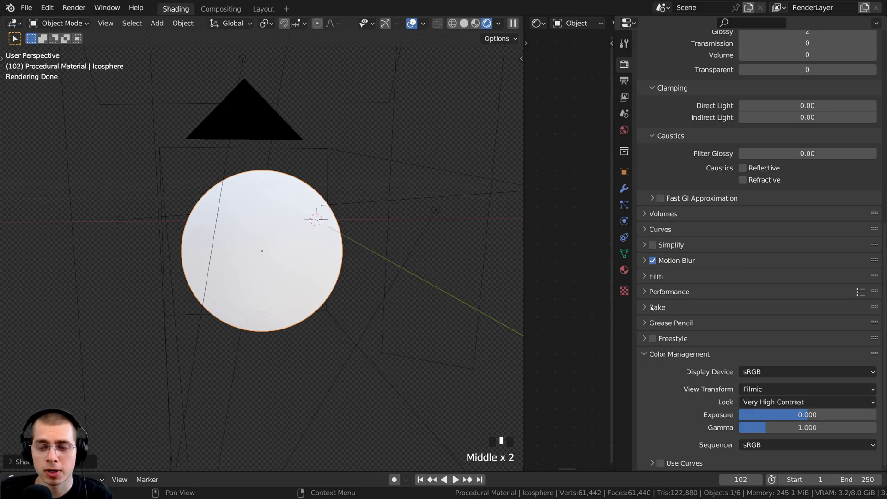
{"action": "left_click", "coordinate": [649, 276]}
{"action": "left_click", "coordinate": [655, 360]}
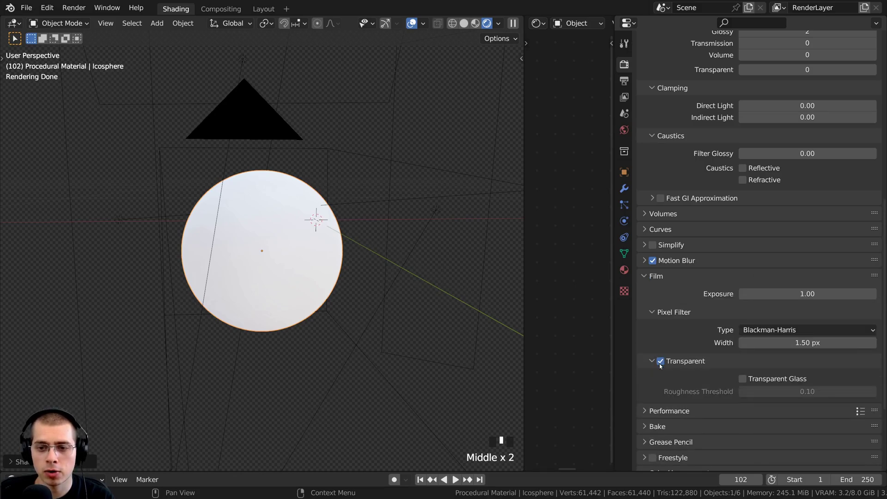
{"action": "left_click", "coordinate": [660, 362]}
{"action": "left_click", "coordinate": [660, 362]}
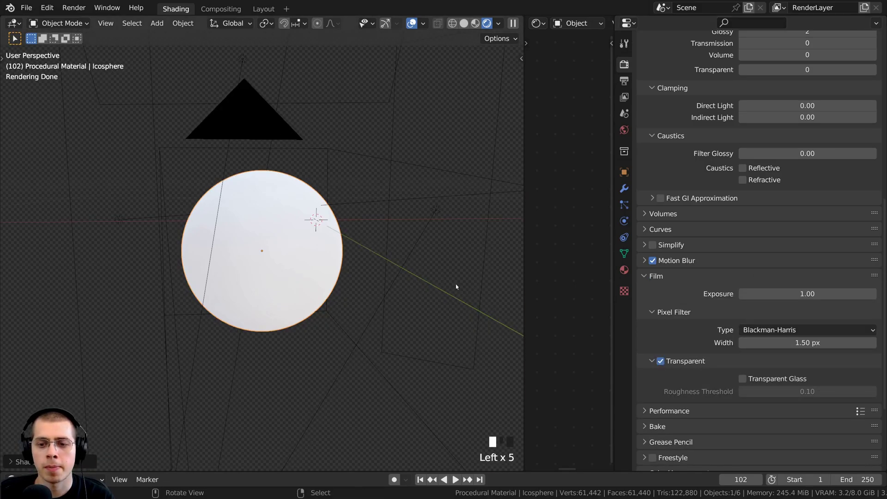
{"action": "scroll", "coordinate": [748, 208], "scroll_direction": "down", "scroll_amount": 5}
{"action": "scroll", "coordinate": [748, 207], "scroll_direction": "down", "scroll_amount": 1}
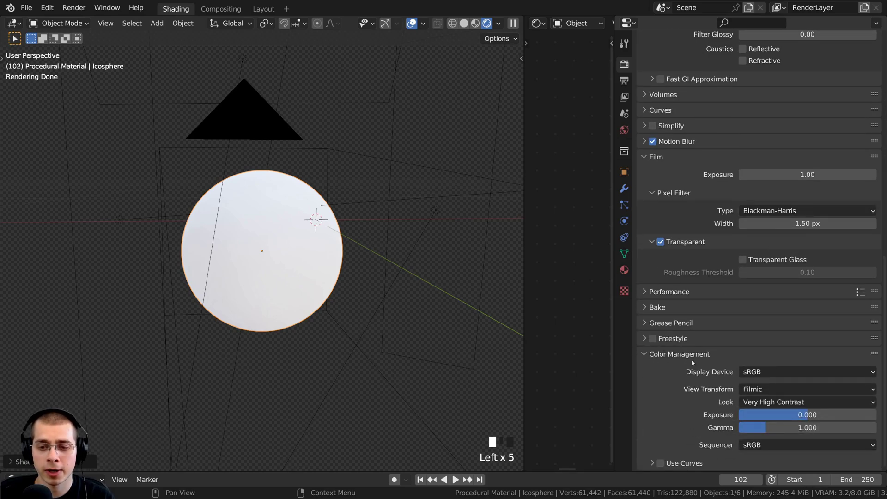
Step: Check the View Transform and Look in Color Management, keeping Filmic and Very High Contrast
{"action": "left_click", "coordinate": [776, 390]}
{"action": "left_click", "coordinate": [775, 388]}
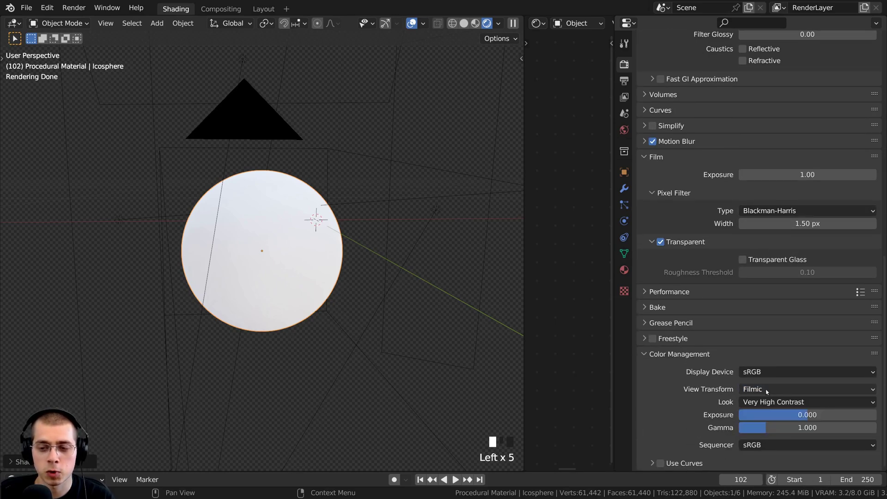
{"action": "left_click", "coordinate": [767, 402]}
{"action": "left_click", "coordinate": [769, 403]}
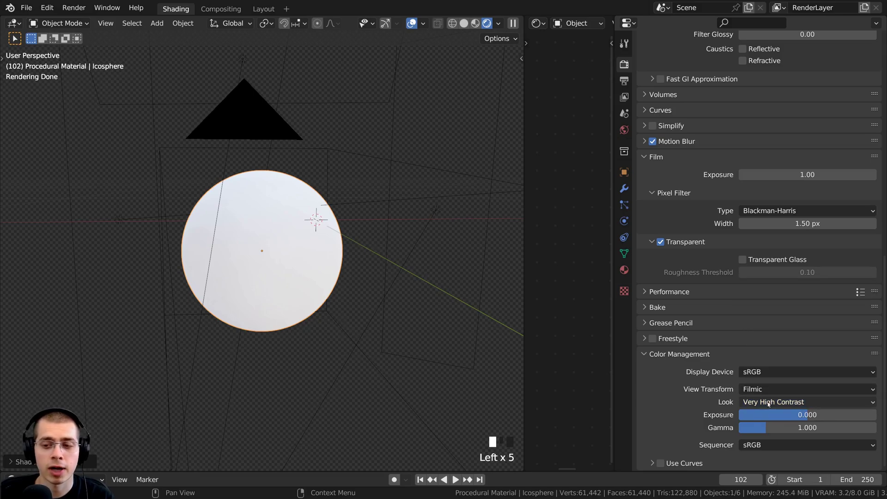
{"action": "middle_click_drag", "start_coordinate": [209, 283], "coordinate": [195, 300]}
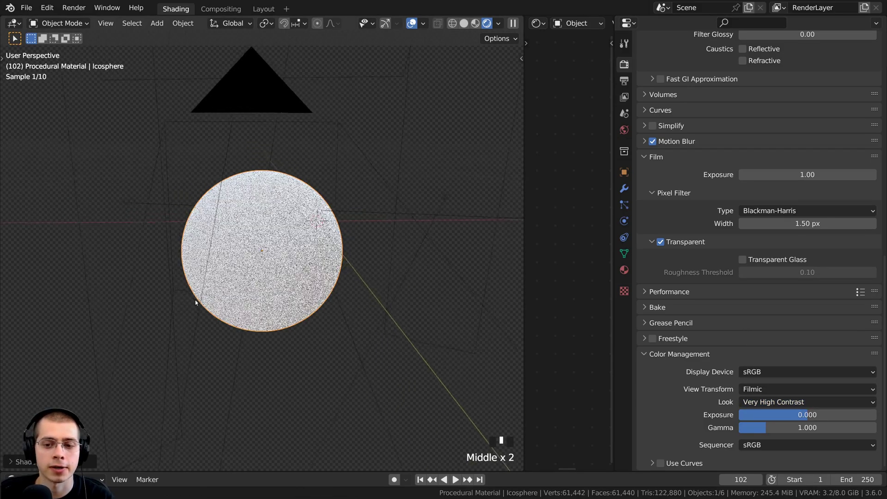
Step: Select the camera, check the objects available to add, and look through the camera with its whole frame in view
{"action": "middle_click_drag", "start_coordinate": [234, 257], "coordinate": [202, 151]}
{"action": "right_click", "coordinate": [202, 151]}
{"action": "key", "text": "shift+a"}
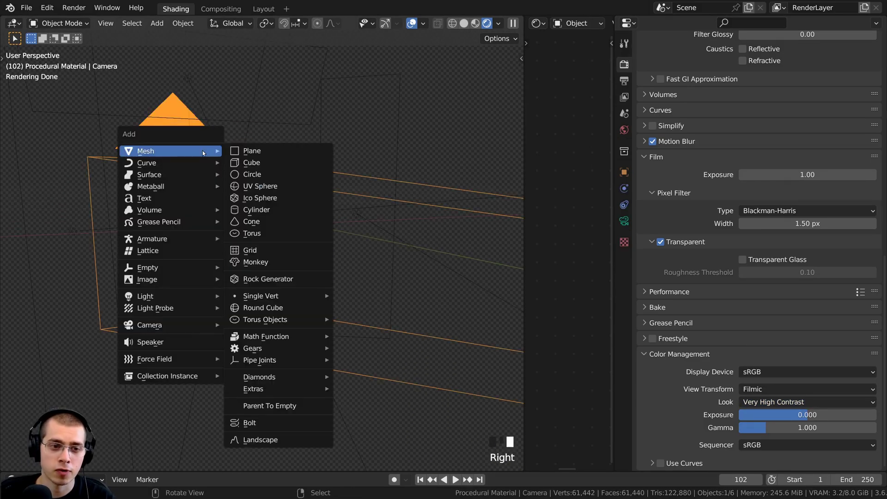
{"action": "middle_click_drag", "start_coordinate": [417, 130], "coordinate": [355, 202]}
{"action": "key", "text": "KP_0"}
{"action": "scroll", "coordinate": [220, 165], "scroll_direction": "down", "scroll_amount": 3}
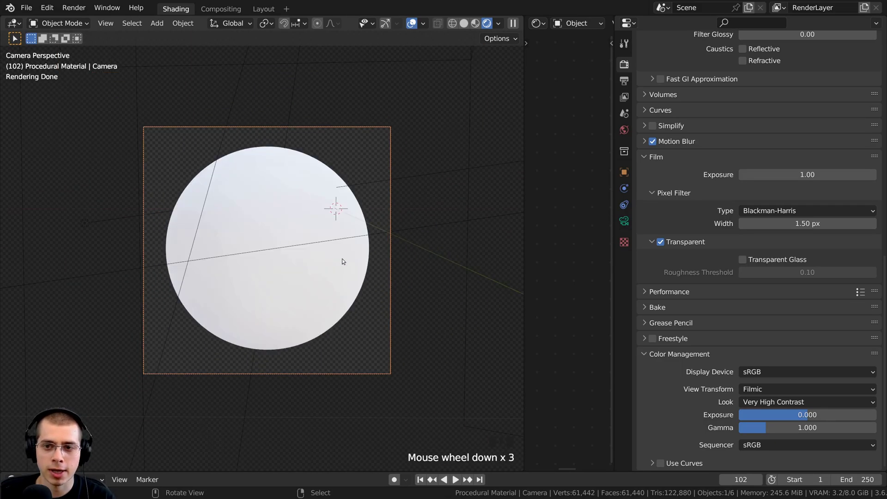
{"action": "scroll", "coordinate": [342, 261], "scroll_direction": "up", "scroll_amount": 1}
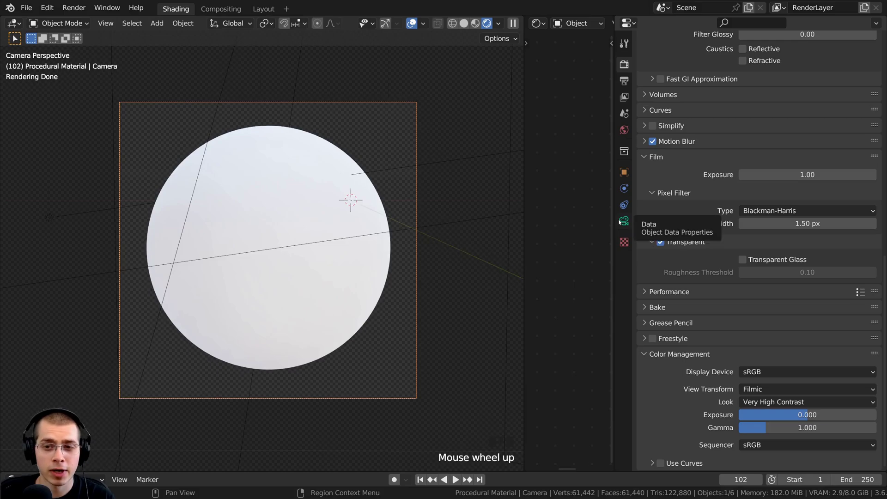
Step: Check the camera's lens settings and the render output resolution, staying in the Shading workspace
{"action": "left_click", "coordinate": [623, 222]}
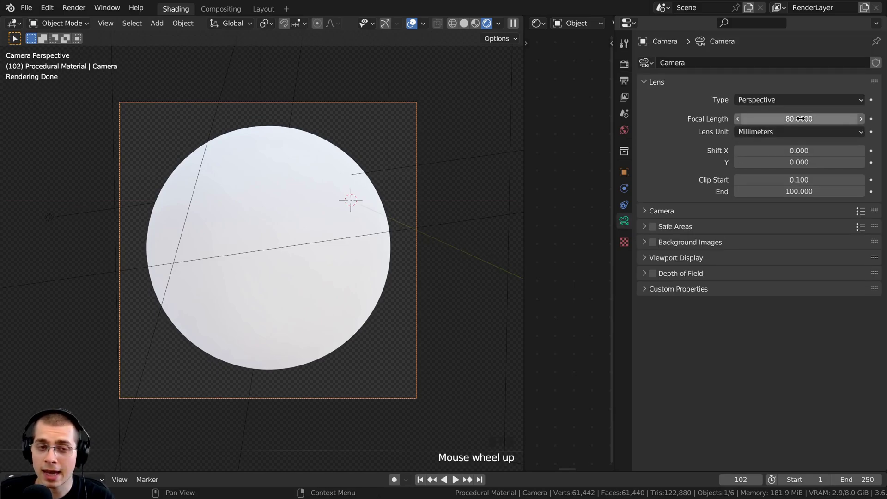
{"action": "left_click", "coordinate": [624, 81]}
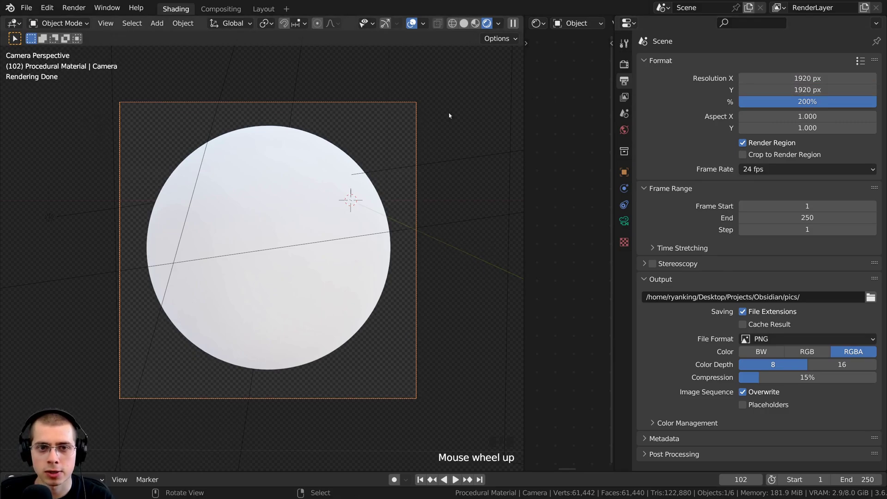
{"action": "middle_click_drag", "start_coordinate": [452, 445], "coordinate": [435, 444], "text": "shift"}
{"action": "left_click", "coordinate": [177, 17]}
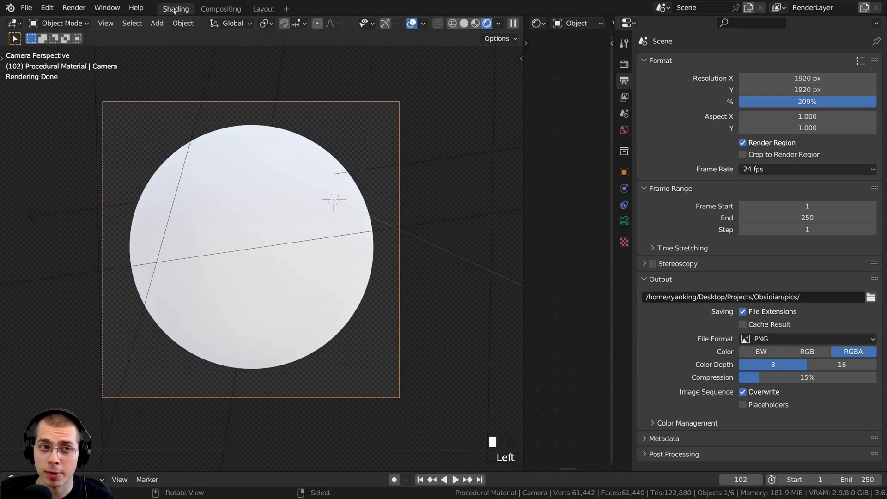
Step: Stay in the Shading workspace with the rendered view and widen the shader editor, narrowing the viewport and properties areas
{"action": "left_click", "coordinate": [175, 9]}
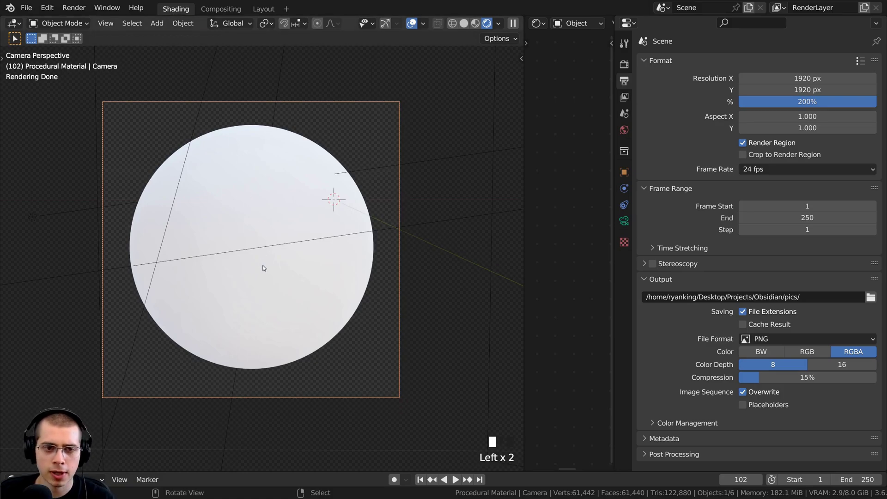
{"action": "key", "text": "z"}
{"action": "left_click", "coordinate": [259, 194]}
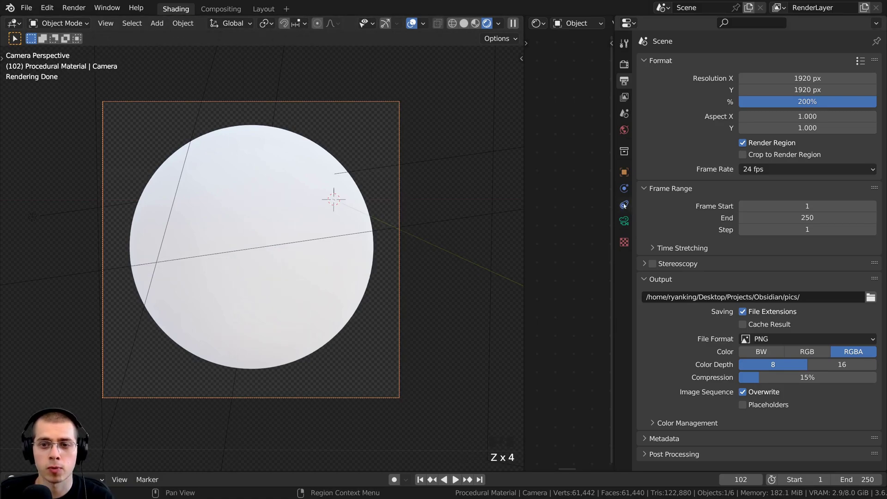
{"action": "left_click_drag", "start_coordinate": [614, 198], "coordinate": [771, 200]}
{"action": "left_click_drag", "start_coordinate": [525, 202], "coordinate": [242, 201]}
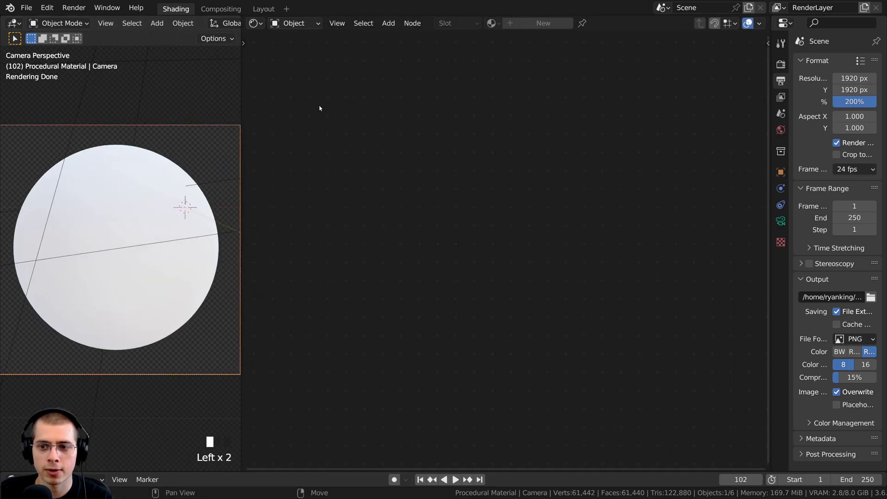
Step: Select the icosphere and give it a new material named Obsidian
{"action": "right_click", "coordinate": [147, 174]}
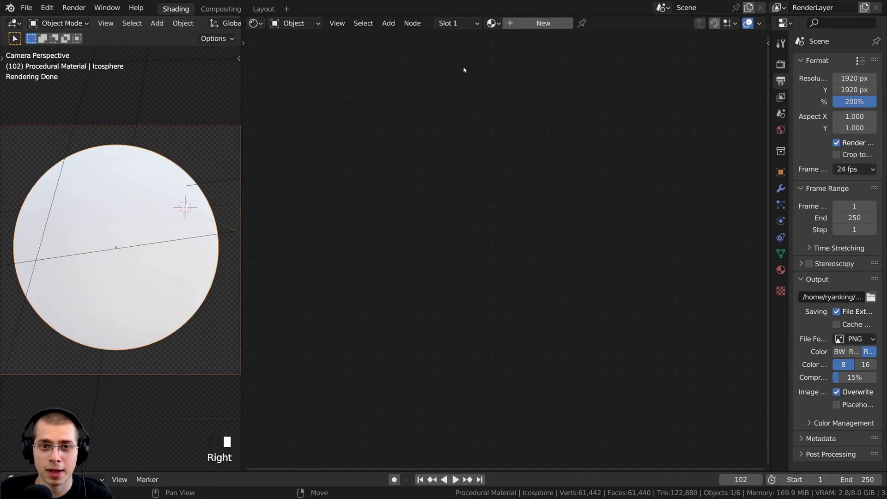
{"action": "left_click", "coordinate": [543, 23]}
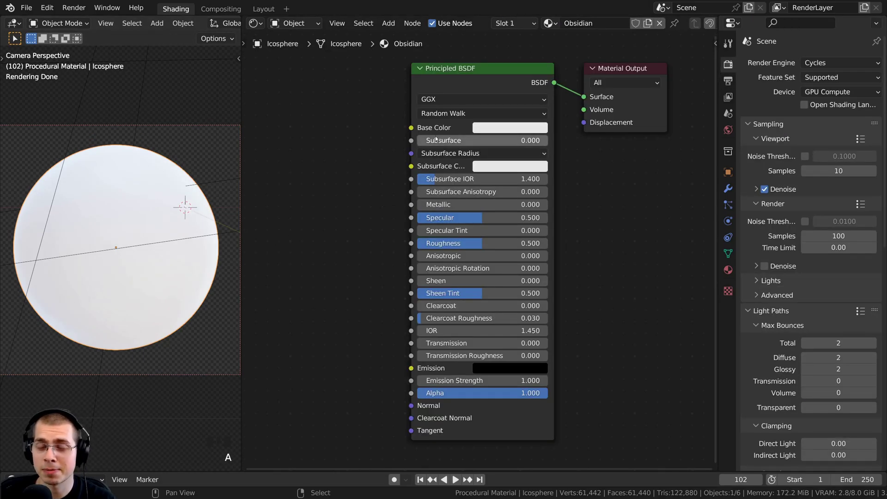
Step: Keep Cycles as the render engine and set the Obsidian material's surface displacement method to Displacement and Bump
{"action": "left_click", "coordinate": [829, 65]}
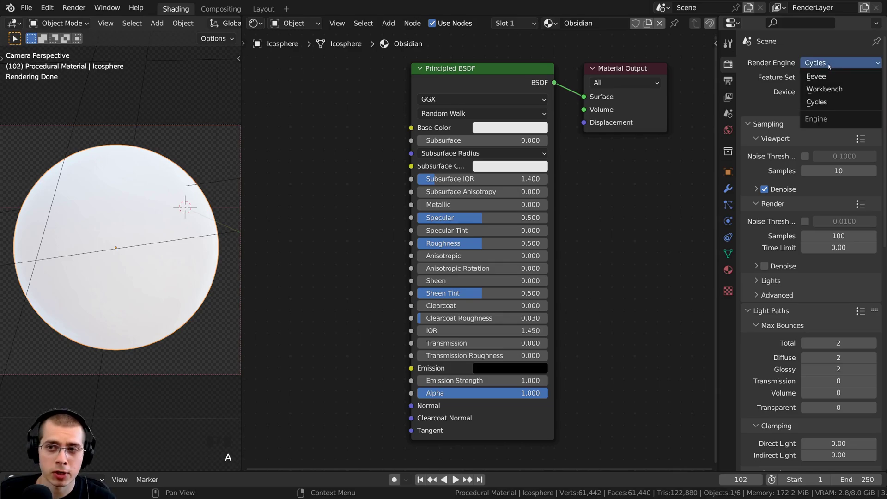
{"action": "left_click", "coordinate": [825, 104]}
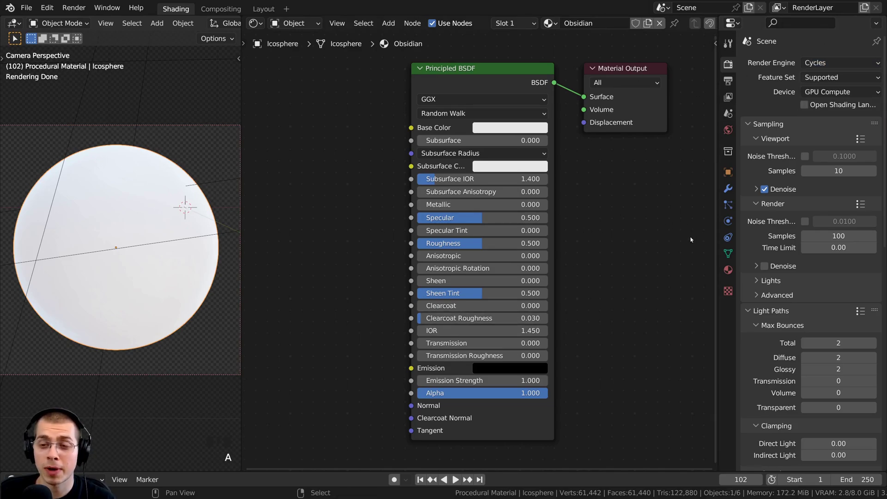
{"action": "left_click", "coordinate": [728, 269]}
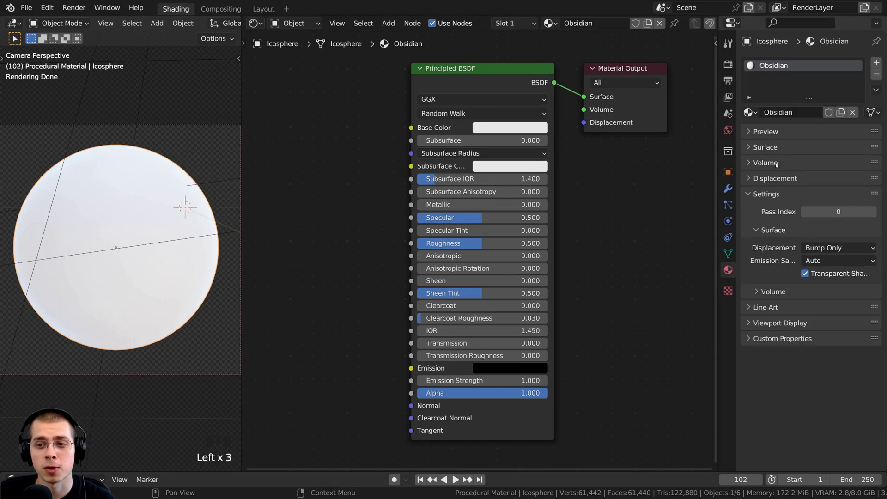
{"action": "left_click", "coordinate": [748, 197]}
{"action": "left_click", "coordinate": [751, 197]}
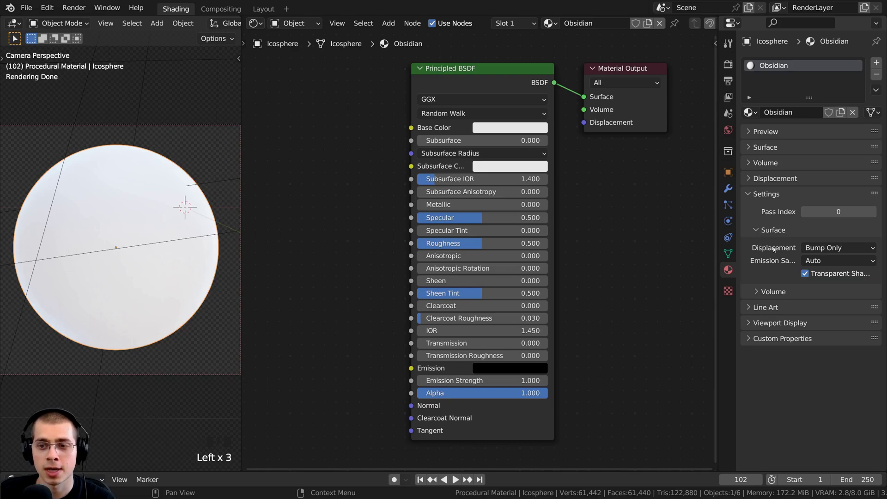
{"action": "left_click", "coordinate": [827, 248]}
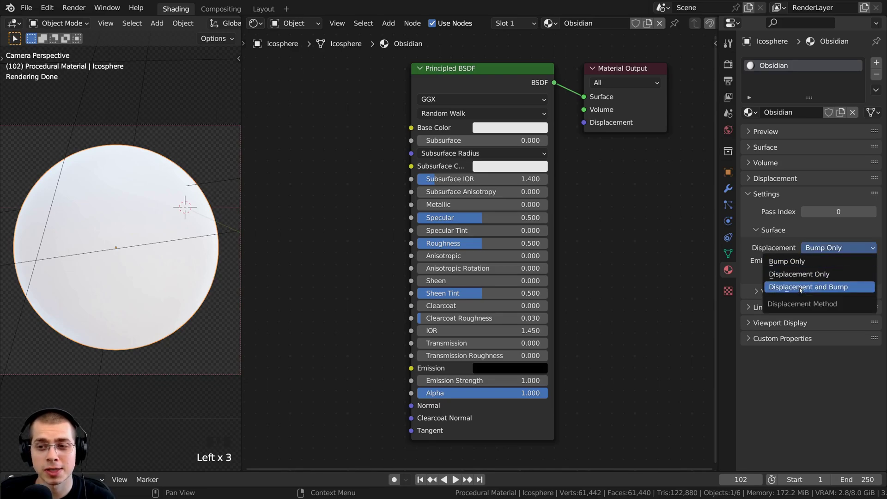
{"action": "left_click", "coordinate": [800, 288]}
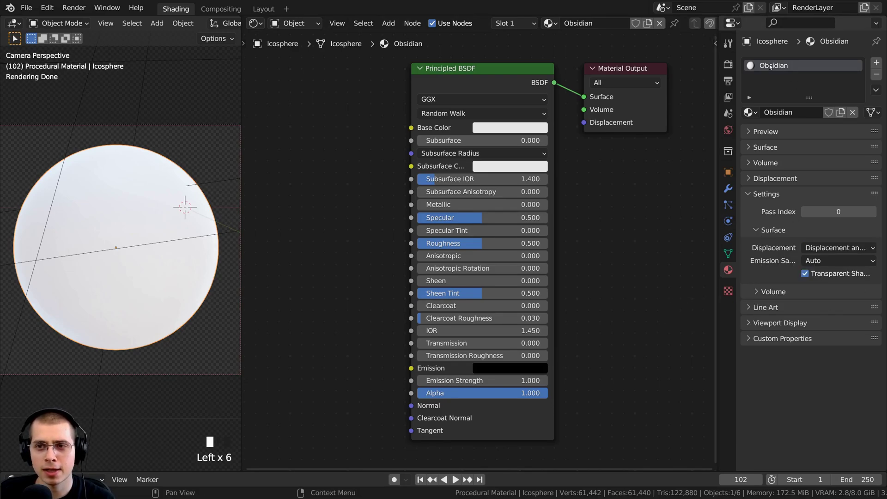
Step: Move the Principled BSDF node closer to Material Output and check that the Node Wrangler add-on is enabled in the preferences
{"action": "middle_click_drag", "start_coordinate": [430, 191], "coordinate": [435, 194]}
{"action": "left_click_drag", "start_coordinate": [444, 109], "coordinate": [461, 109]}
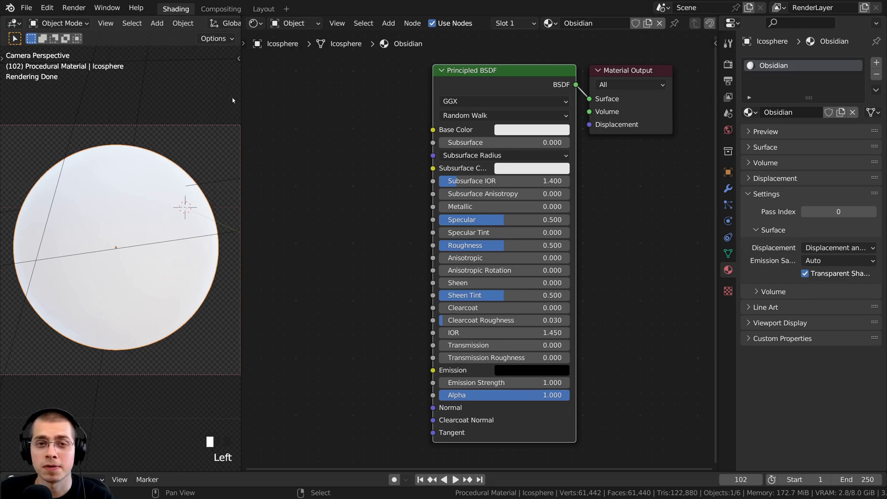
{"action": "left_click", "coordinate": [47, 8]}
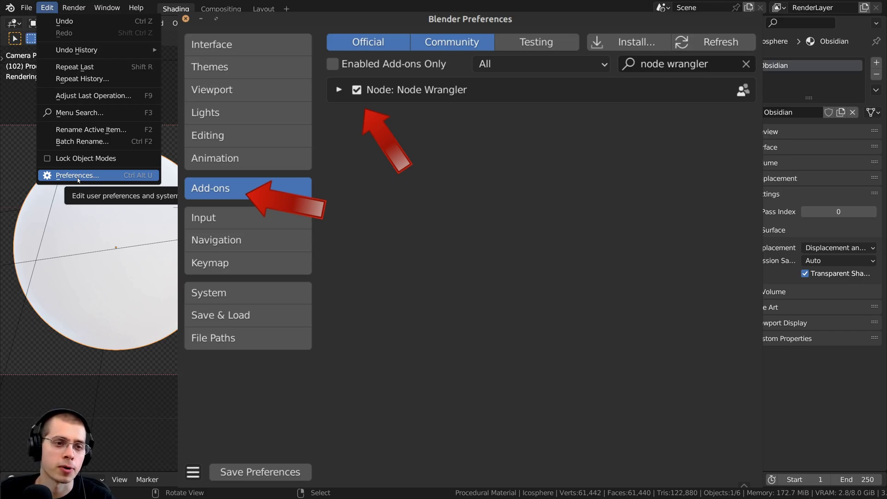
Step: Shrink the properties area to widen the shader editor and set the Principled BSDF's Base Color to pure black
{"action": "left_click_drag", "start_coordinate": [722, 185], "coordinate": [860, 184]}
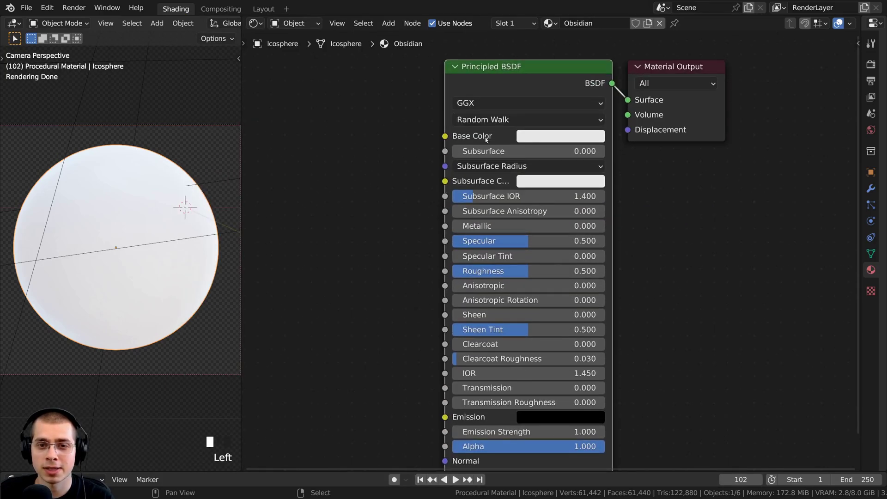
{"action": "left_click", "coordinate": [525, 138]}
{"action": "left_click_drag", "start_coordinate": [633, 160], "coordinate": [632, 248]}
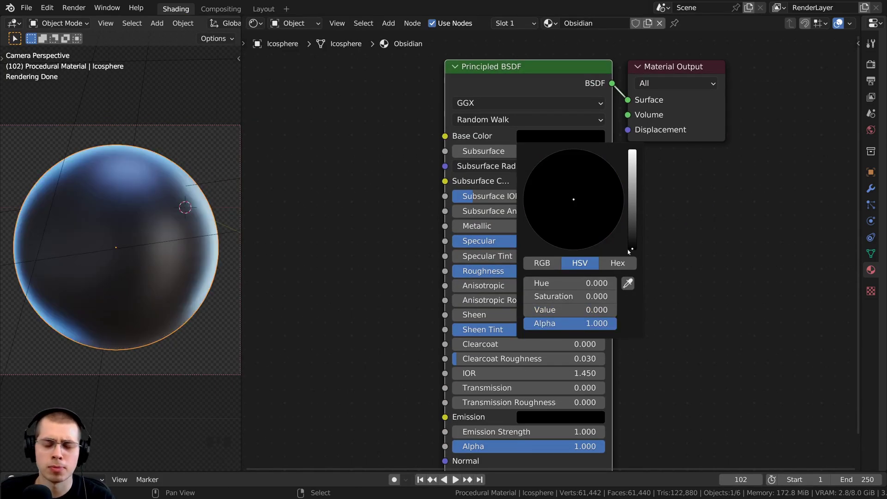
Step: Set the Principled BSDF's Roughness to 0.16
{"action": "scroll", "coordinate": [556, 98], "scroll_direction": "down", "scroll_amount": 1}
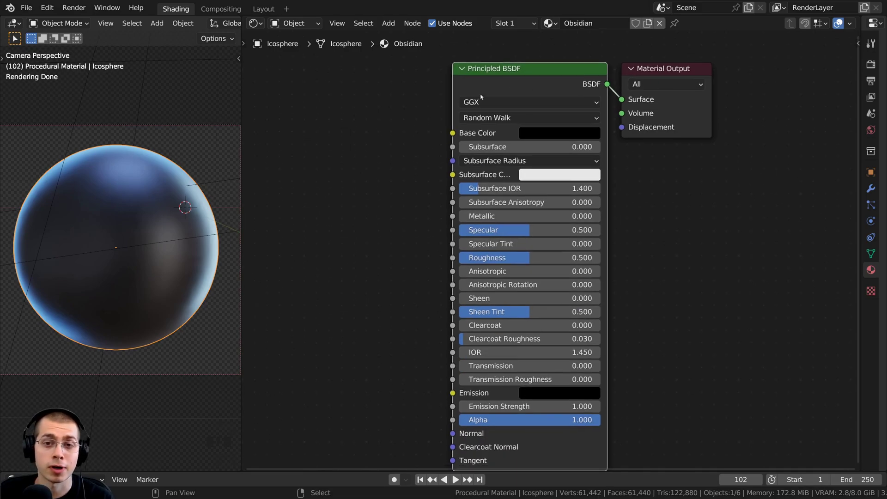
{"action": "middle_click_drag", "start_coordinate": [176, 132], "coordinate": [179, 127], "text": "shift"}
{"action": "middle_click_drag", "start_coordinate": [377, 275], "coordinate": [372, 260], "text": "shift"}
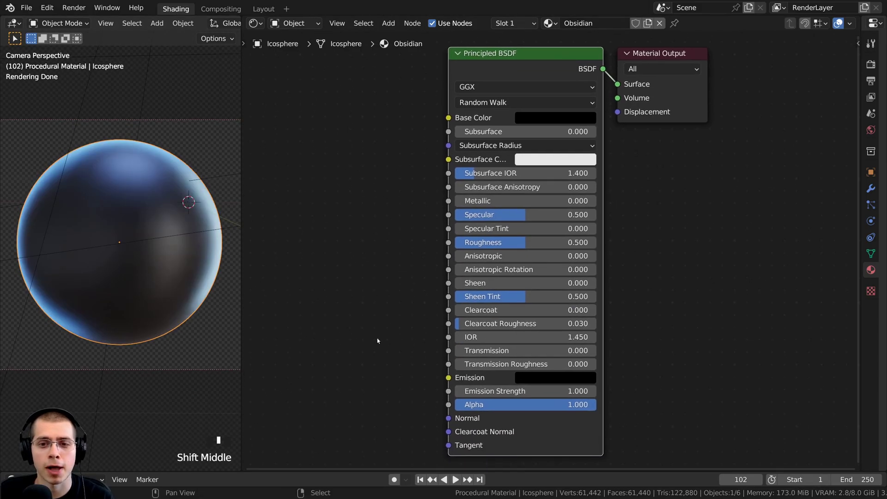
{"action": "left_click_drag", "start_coordinate": [517, 243], "coordinate": [462, 243]}
{"action": "left_click", "coordinate": [512, 241]}
{"action": "type", "text": "."}
{"action": "type", "text": ".16"}
{"action": "key", "text": "Return"}
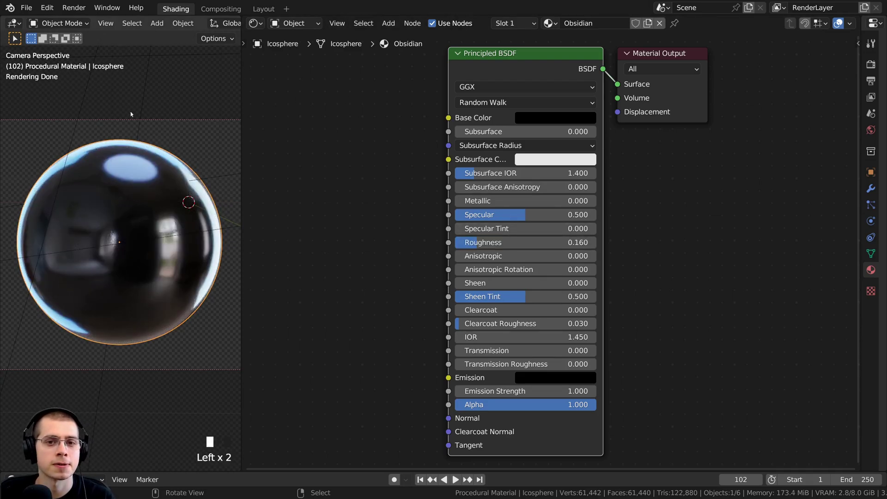
Step: Add a Wave Texture node and place it before the Principled BSDF, leaving a gap between them
{"action": "scroll", "coordinate": [130, 114], "scroll_direction": "up", "scroll_amount": 2}
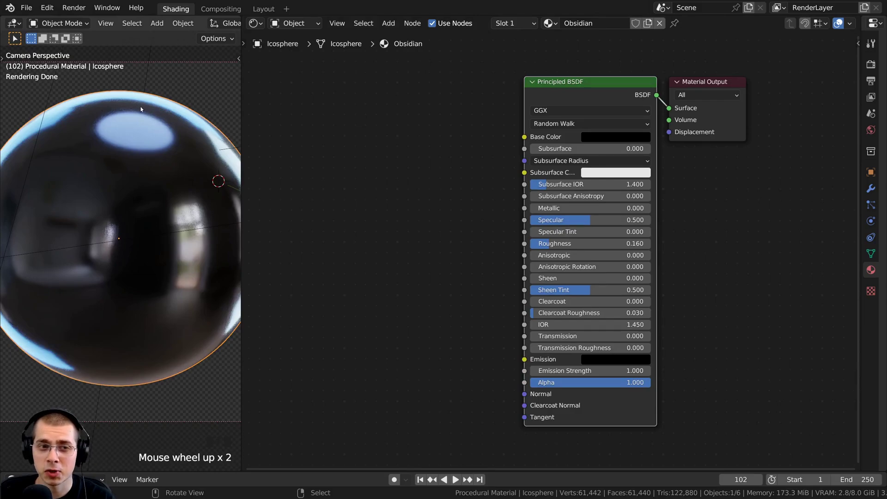
{"action": "middle_click_drag", "start_coordinate": [477, 288], "coordinate": [481, 281]}
{"action": "scroll", "coordinate": [384, 251], "scroll_direction": "down", "scroll_amount": 1}
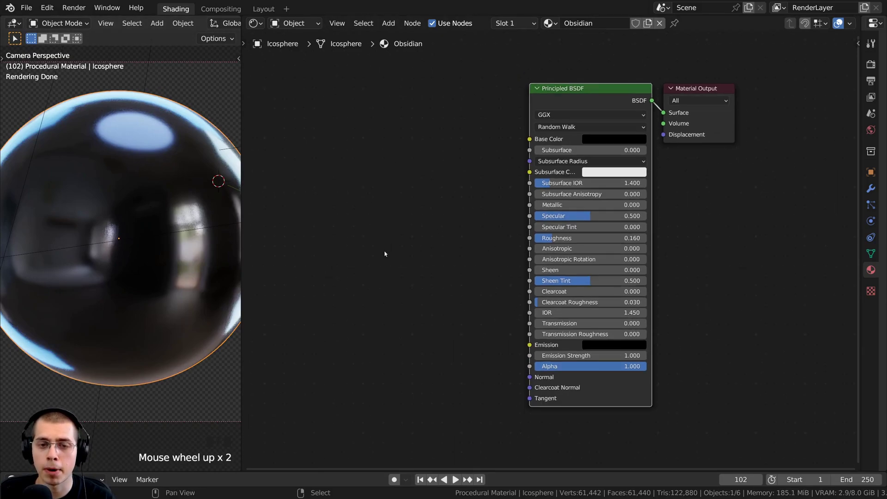
{"action": "middle_click_drag", "start_coordinate": [369, 192], "coordinate": [402, 184]}
{"action": "key", "text": "shift+a"}
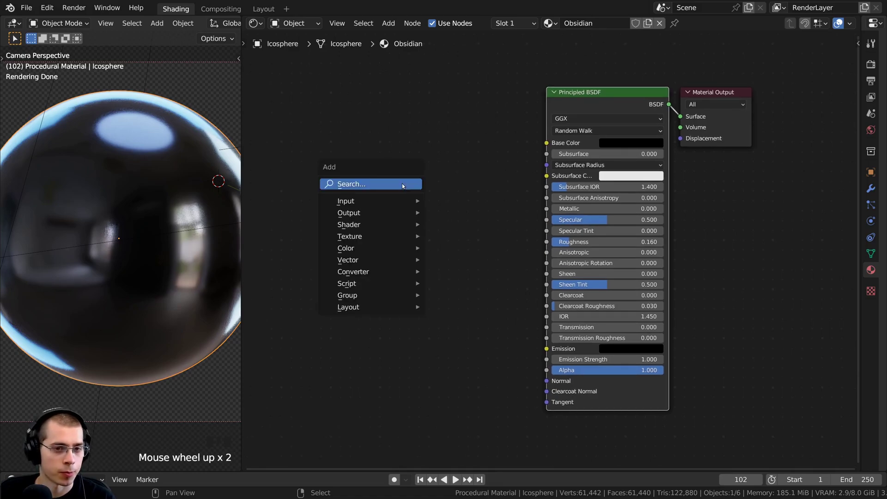
{"action": "type", "text": "wav"}
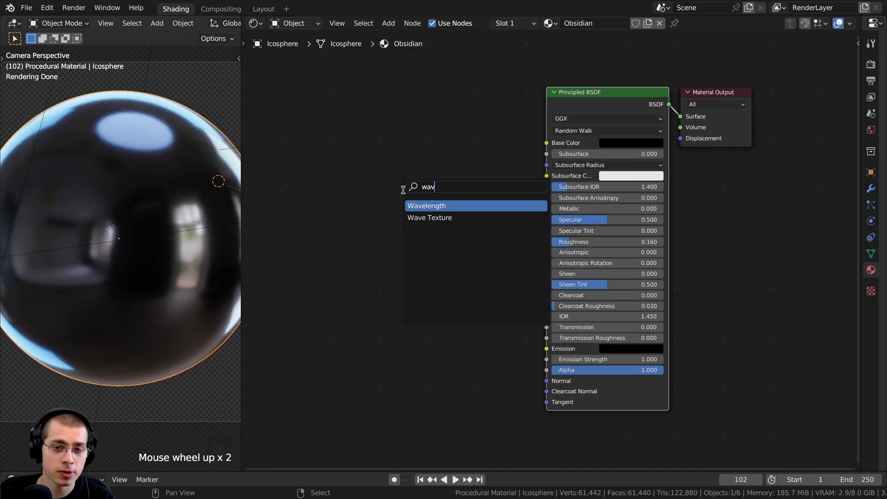
{"action": "left_click", "coordinate": [416, 217]}
{"action": "left_click", "coordinate": [334, 169]}
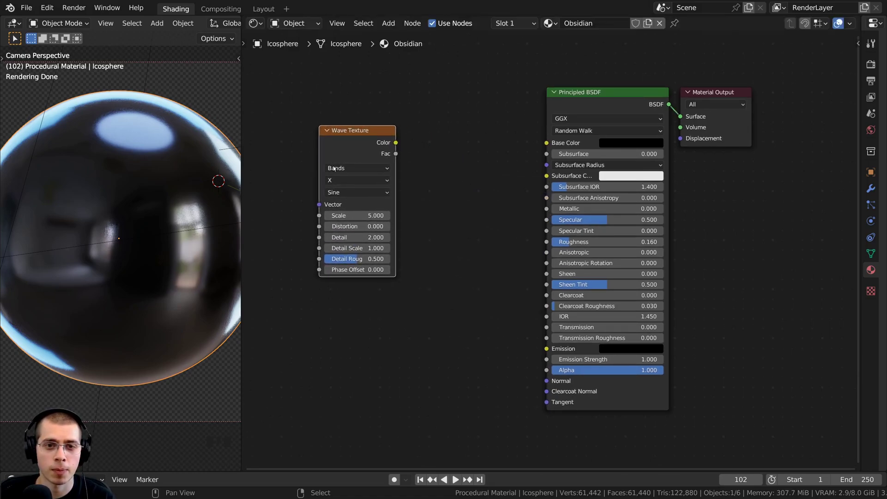
Step: Preview the Wave Texture's color directly on the icosphere using Node Wrangler and nudge its node
{"action": "middle_click_drag", "start_coordinate": [414, 110], "coordinate": [455, 109]}
{"action": "scroll", "coordinate": [454, 110], "scroll_direction": "up", "scroll_amount": 1}
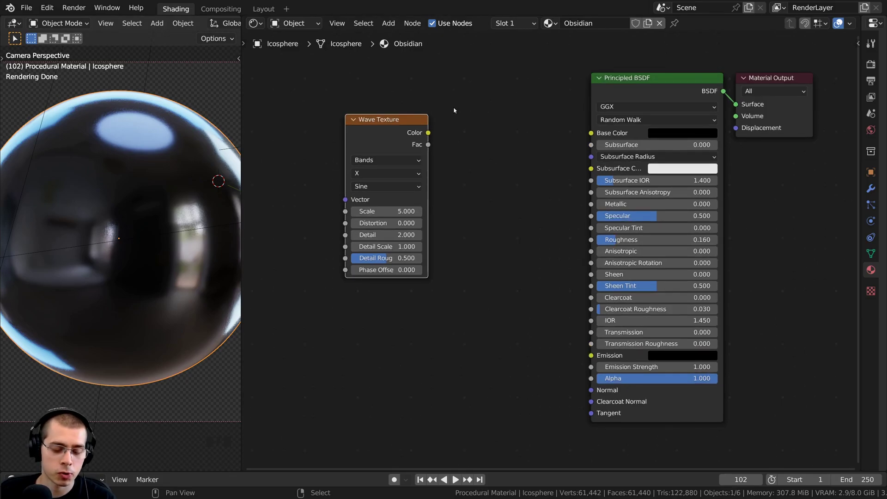
{"action": "left_click", "coordinate": [376, 133], "text": "ctrl+shift"}
{"action": "left_click_drag", "start_coordinate": [388, 141], "coordinate": [402, 145]}
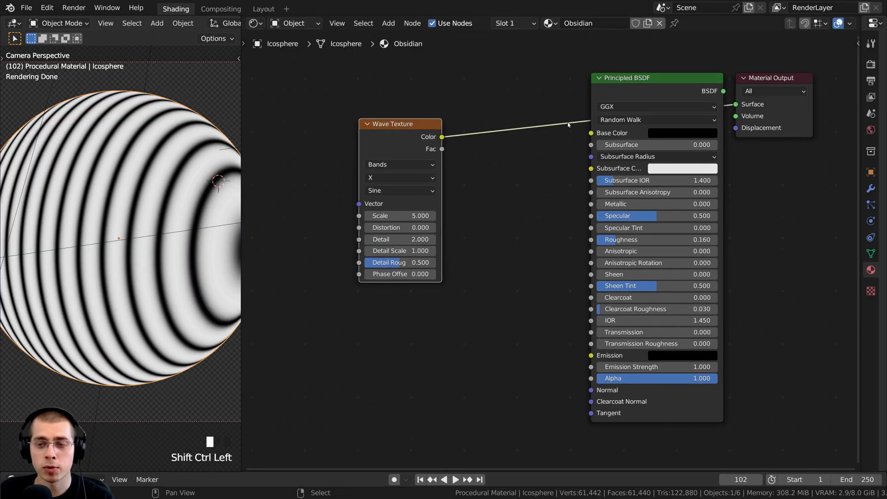
Step: Switch the preview between the Principled BSDF and the Wave Texture to compare them, ending on the Wave Texture
{"action": "left_click", "coordinate": [633, 88], "text": "ctrl+shift"}
{"action": "left_click", "coordinate": [409, 133], "text": "ctrl+shift"}
{"action": "left_click", "coordinate": [417, 140], "text": "ctrl+shift"}
{"action": "left_click", "coordinate": [424, 146], "text": "ctrl+shift"}
{"action": "left_click", "coordinate": [633, 85], "text": "ctrl+shift"}
{"action": "left_click", "coordinate": [387, 137], "text": "ctrl+shift"}
Step: Reposition the Wave Texture node and attach Texture Coordinate and Mapping nodes to its vector input
{"action": "left_click_drag", "start_coordinate": [372, 141], "coordinate": [377, 144]}
{"action": "middle_click_drag", "start_coordinate": [392, 144], "coordinate": [504, 164]}
{"action": "left_click_drag", "start_coordinate": [504, 164], "coordinate": [494, 171]}
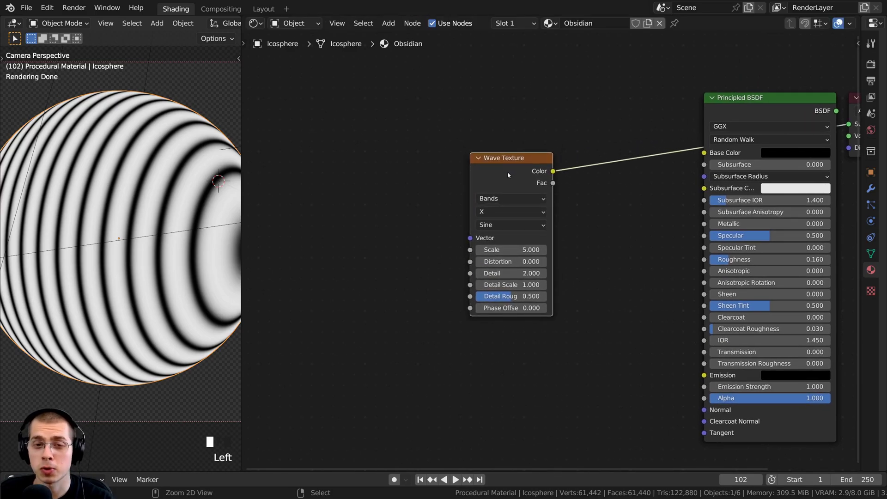
{"action": "key", "text": "ctrl+t"}
{"action": "middle_click_drag", "start_coordinate": [391, 192], "coordinate": [442, 167]}
{"action": "scroll", "coordinate": [392, 162], "scroll_direction": "up", "scroll_amount": 1}
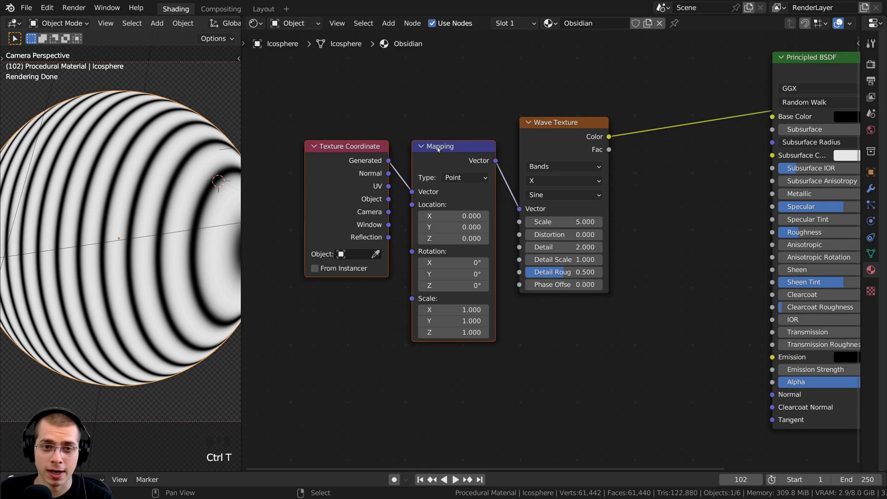
{"action": "scroll", "coordinate": [438, 149], "scroll_direction": "up", "scroll_amount": 1}
Step: Connect the Texture Coordinate's Object output to the Mapping node's Vector input in place of Generated
{"action": "left_click", "coordinate": [372, 175]}
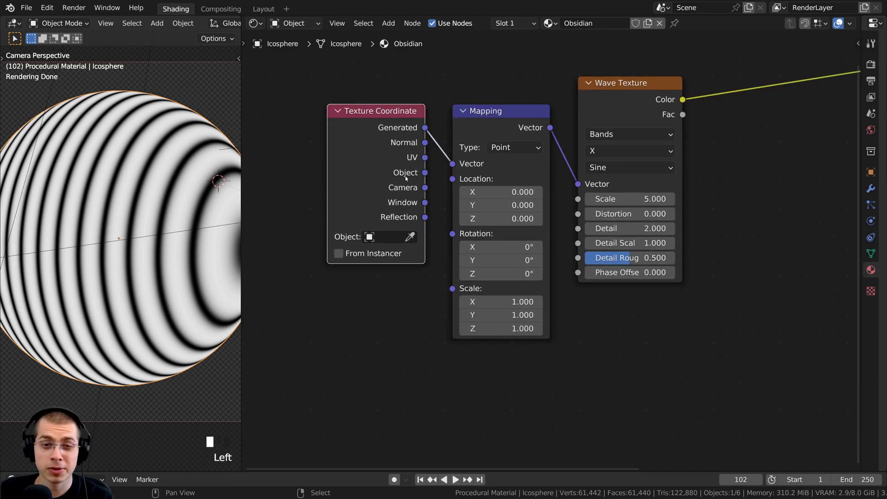
{"action": "left_click_drag", "start_coordinate": [421, 175], "coordinate": [452, 164]}
{"action": "left_click_drag", "start_coordinate": [366, 154], "coordinate": [367, 150]}
{"action": "middle_click_drag", "start_coordinate": [368, 151], "coordinate": [356, 164]}
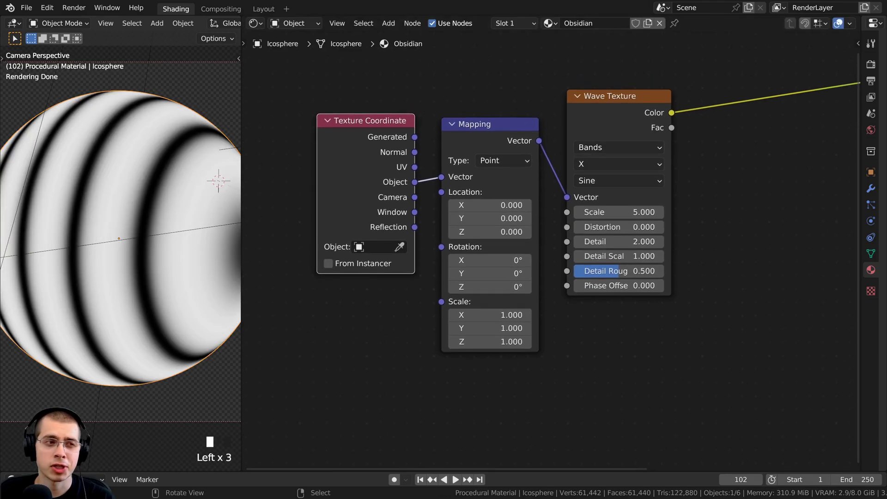
Step: Set the Wave Texture's Scale to 22 and its Distortion to 130
{"action": "double_click", "coordinate": [637, 211]}
{"action": "type", "text": "22"}
{"action": "key", "text": "Return"}
{"action": "left_click_drag", "start_coordinate": [642, 227], "coordinate": [683, 227]}
{"action": "double_click", "coordinate": [616, 227]}
{"action": "type", "text": "130"}
{"action": "left_click", "coordinate": [615, 226]}
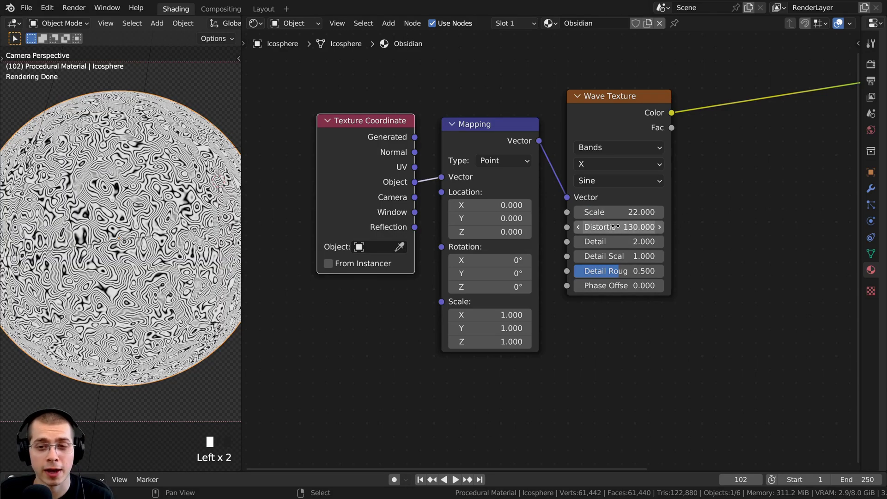
Step: Set the Wave Texture's Detail to 15 and its Detail Scale to 0.3
{"action": "left_click_drag", "start_coordinate": [624, 241], "coordinate": [739, 241]}
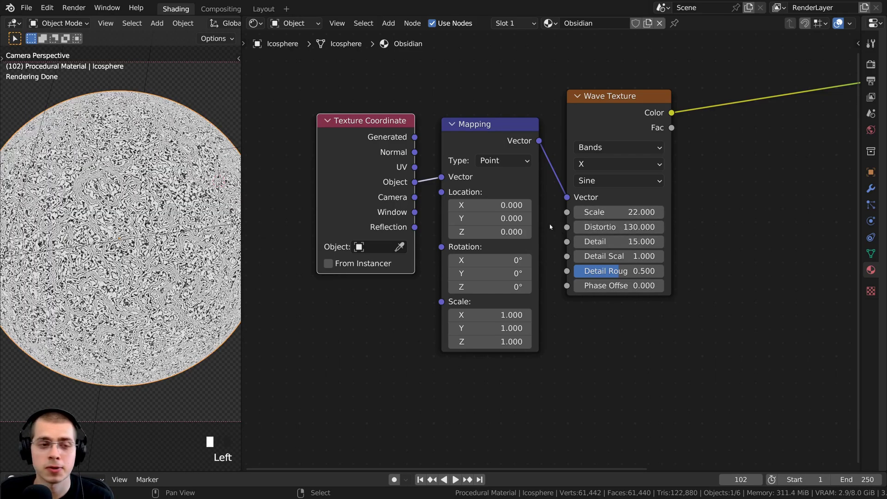
{"action": "scroll", "coordinate": [600, 256], "scroll_direction": "up", "scroll_amount": 1}
{"action": "left_click_drag", "start_coordinate": [601, 270], "coordinate": [562, 270], "text": "shift"}
{"action": "left_click", "coordinate": [628, 276]}
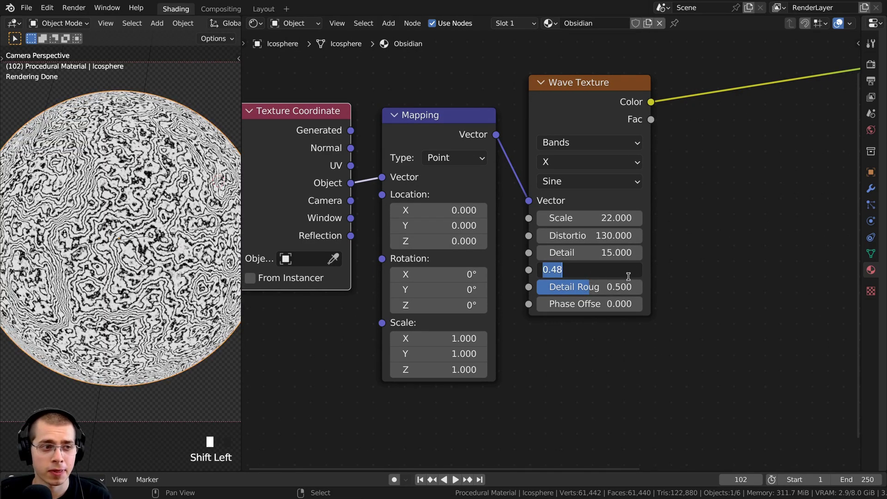
{"action": "type", "text": ".3"}
{"action": "key", "text": "Return"}
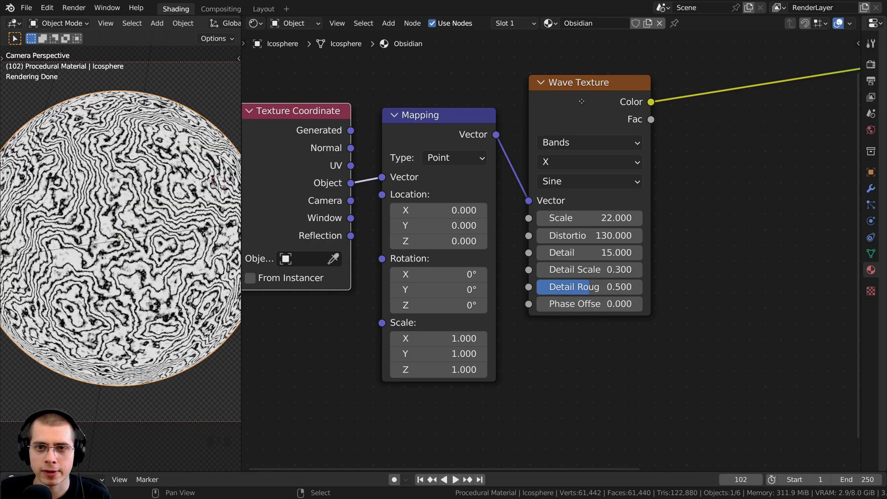
Step: Space the Wave Texture node further from the Mapping node, widen the viewport and inspect the pattern on the sphere
{"action": "left_click_drag", "start_coordinate": [582, 88], "coordinate": [614, 95]}
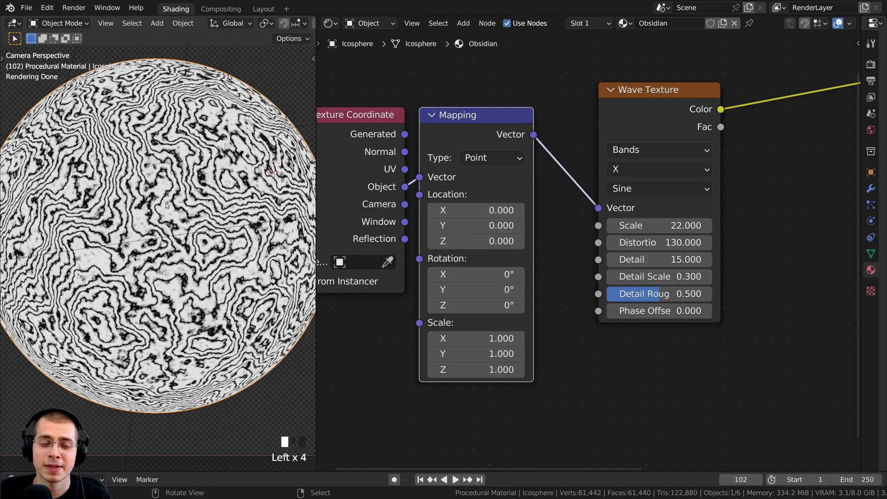
{"action": "scroll", "coordinate": [168, 206], "scroll_direction": "up", "scroll_amount": 3}
{"action": "scroll", "coordinate": [189, 238], "scroll_direction": "down", "scroll_amount": 3}
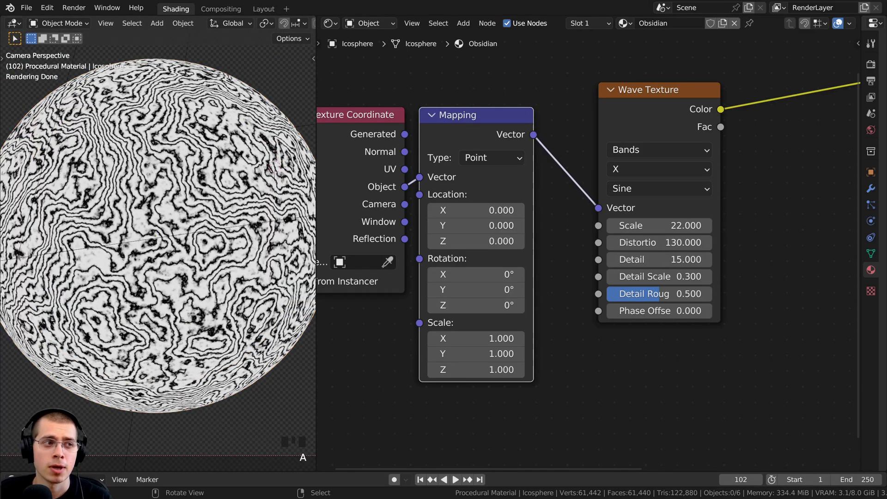
Step: Space the Wave Texture further from the Mapping node and insert a Noise Texture on the link between them
{"action": "middle_click_drag", "start_coordinate": [581, 111], "coordinate": [570, 112]}
{"action": "left_click_drag", "start_coordinate": [605, 109], "coordinate": [647, 111]}
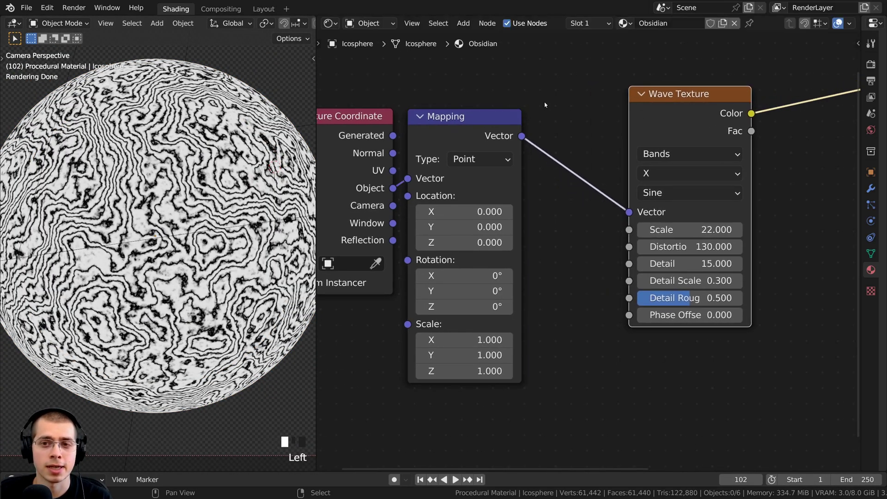
{"action": "key", "text": "shift+a"}
{"action": "left_click", "coordinate": [544, 101]}
{"action": "type", "text": "nois"}
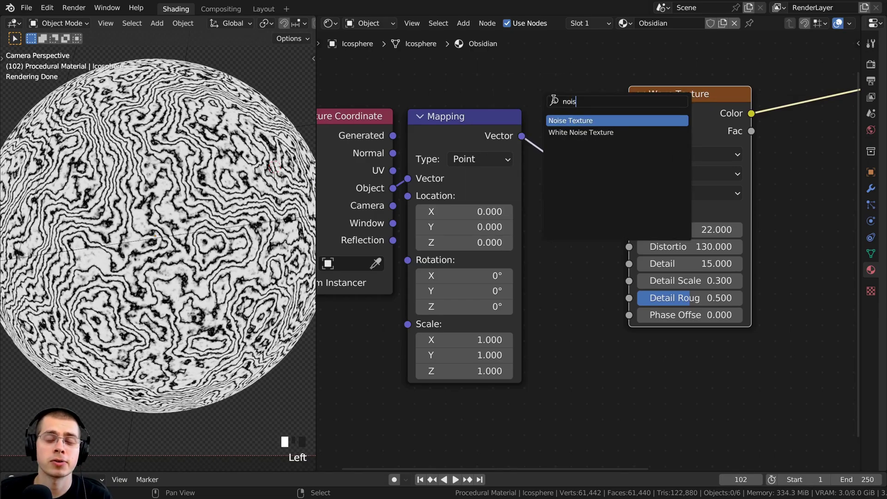
{"action": "key", "text": "Return"}
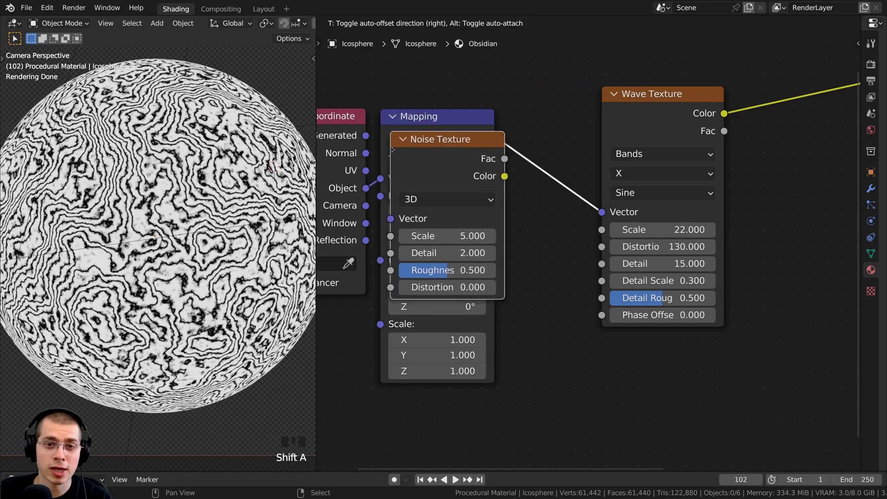
{"action": "left_click", "coordinate": [515, 137]}
{"action": "scroll", "coordinate": [588, 140], "scroll_direction": "down", "scroll_amount": 3}
{"action": "middle_click_drag", "start_coordinate": [589, 141], "coordinate": [560, 171]}
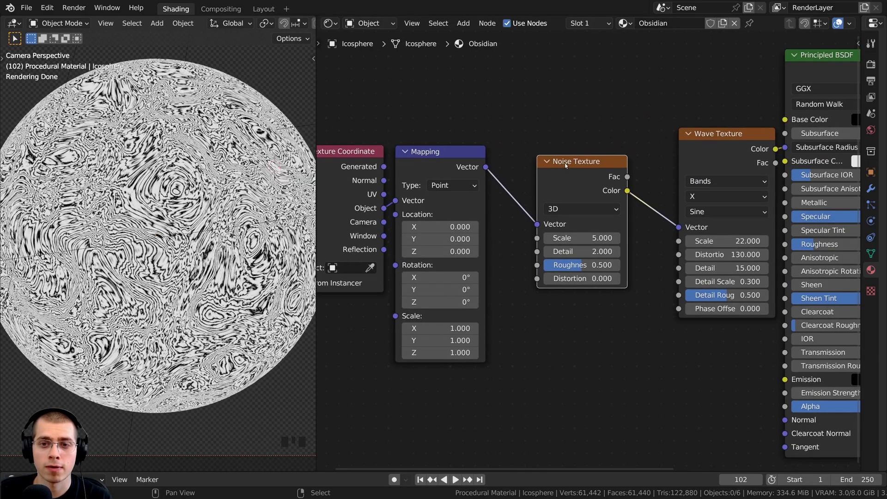
Step: Arrange the Noise Texture and Wave Texture nodes closer together beside the Mapping node
{"action": "left_click_drag", "start_coordinate": [566, 161], "coordinate": [522, 149]}
{"action": "left_click_drag", "start_coordinate": [705, 152], "coordinate": [639, 147]}
{"action": "left_click_drag", "start_coordinate": [531, 161], "coordinate": [537, 165]}
{"action": "left_click", "coordinate": [637, 122]}
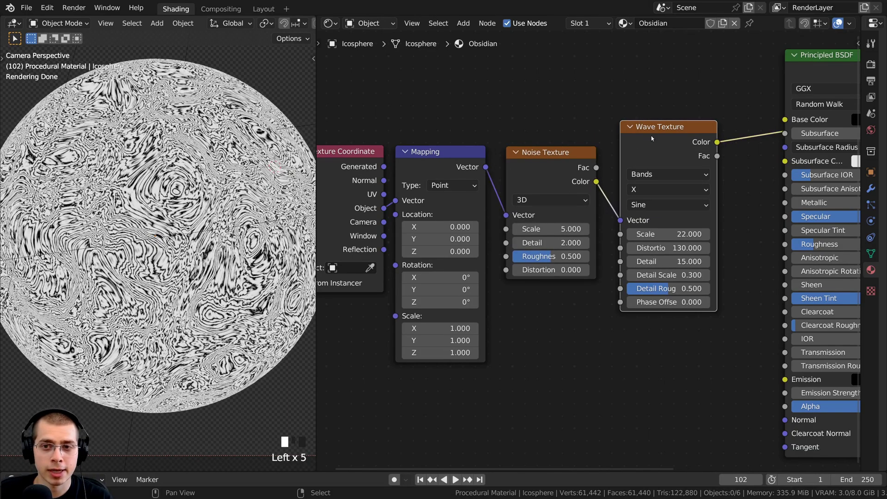
{"action": "scroll", "coordinate": [342, 181], "scroll_direction": "up", "scroll_amount": 1}
{"action": "scroll", "coordinate": [497, 225], "scroll_direction": "up", "scroll_amount": 1}
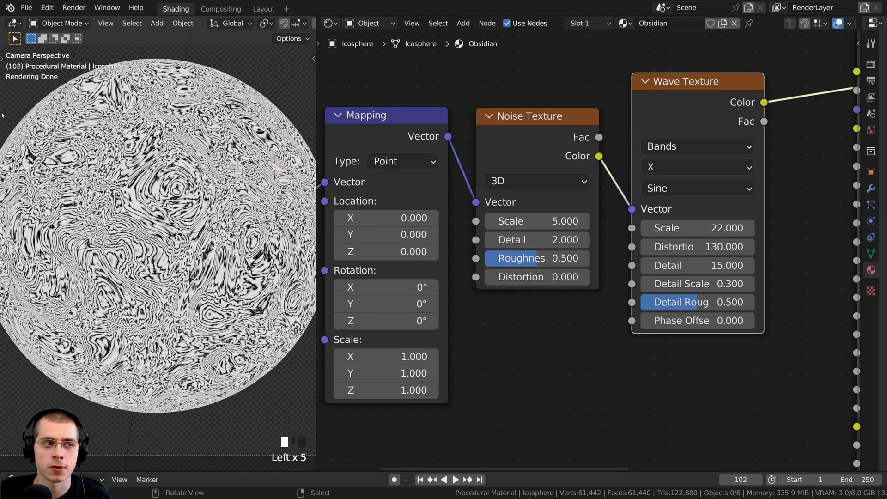
{"action": "left_click", "coordinate": [600, 160]}
{"action": "left_click", "coordinate": [632, 210]}
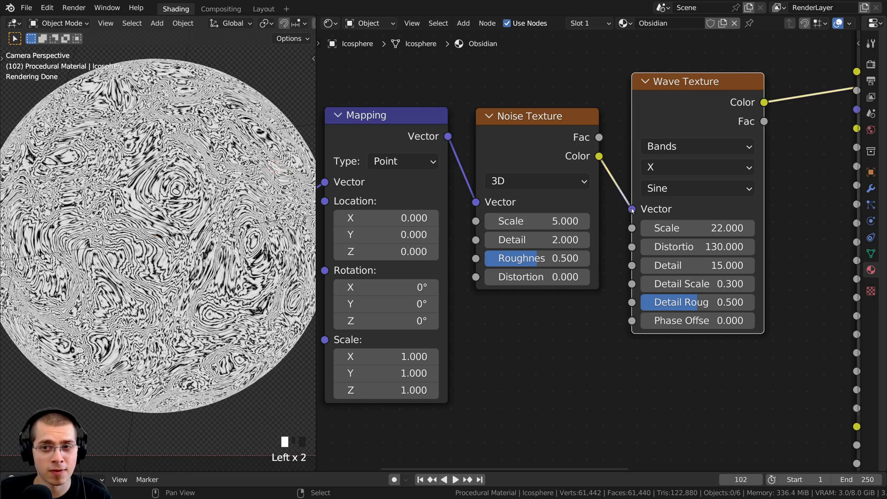
Step: Set the Noise Texture's Scale to 6 and its Roughness to 0
{"action": "left_click", "coordinate": [542, 152]}
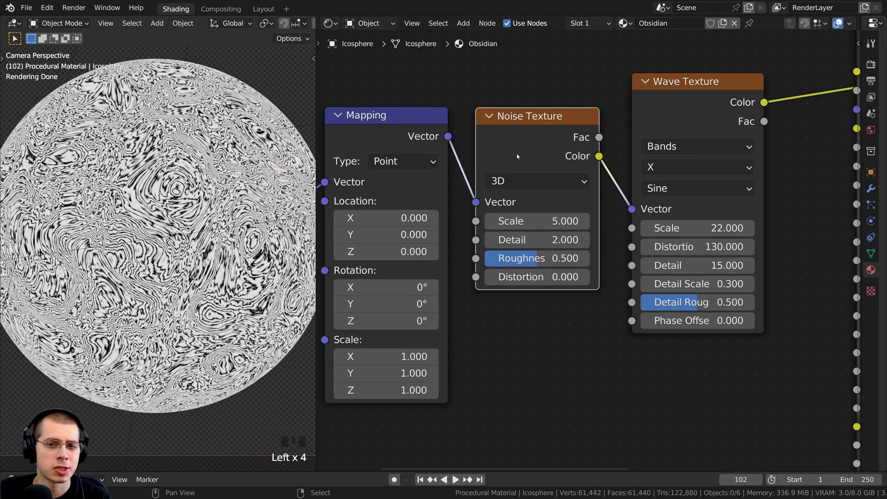
{"action": "left_click", "coordinate": [531, 221]}
{"action": "type", "text": "6"}
{"action": "left_click", "coordinate": [533, 186]}
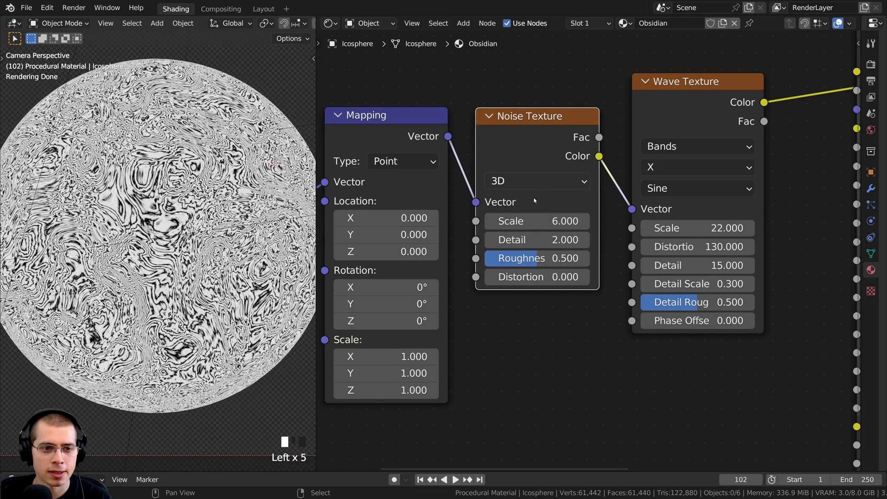
{"action": "left_click_drag", "start_coordinate": [521, 240], "coordinate": [638, 240]}
{"action": "right_click", "coordinate": [520, 240]}
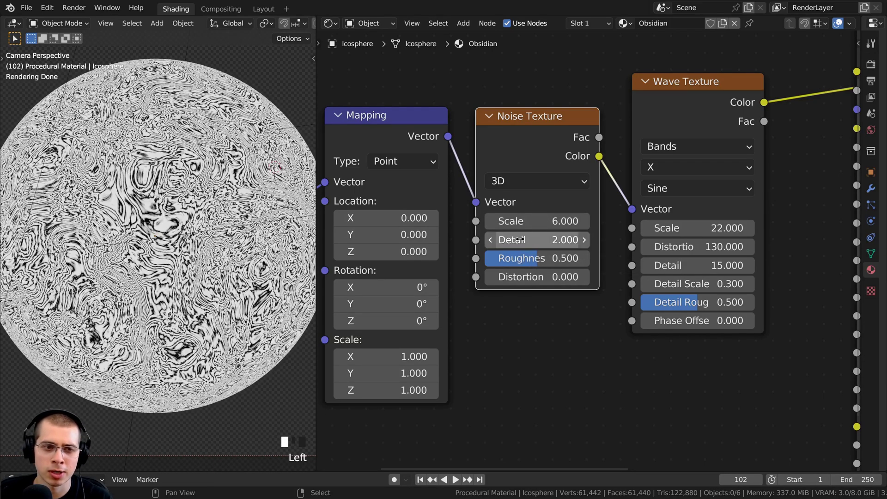
{"action": "scroll", "coordinate": [115, 183], "scroll_direction": "up", "scroll_amount": 6}
{"action": "left_click_drag", "start_coordinate": [556, 257], "coordinate": [483, 258]}
{"action": "scroll", "coordinate": [185, 231], "scroll_direction": "down", "scroll_amount": 3}
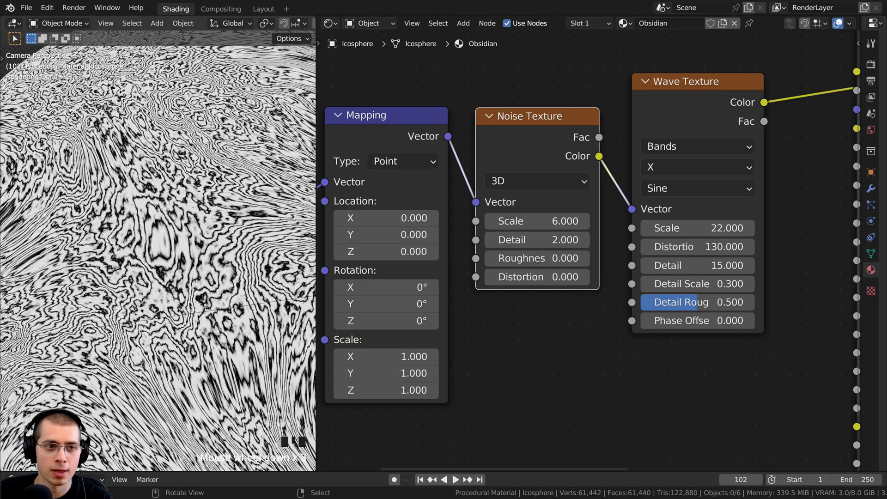
Step: Set the Noise Texture's Distortion to 0.7 and inspect the pattern on the sphere
{"action": "middle_click_drag", "start_coordinate": [155, 419], "coordinate": [130, 323], "text": "shift"}
{"action": "left_click", "coordinate": [523, 279]}
{"action": "key", "text": "BackSpace"}
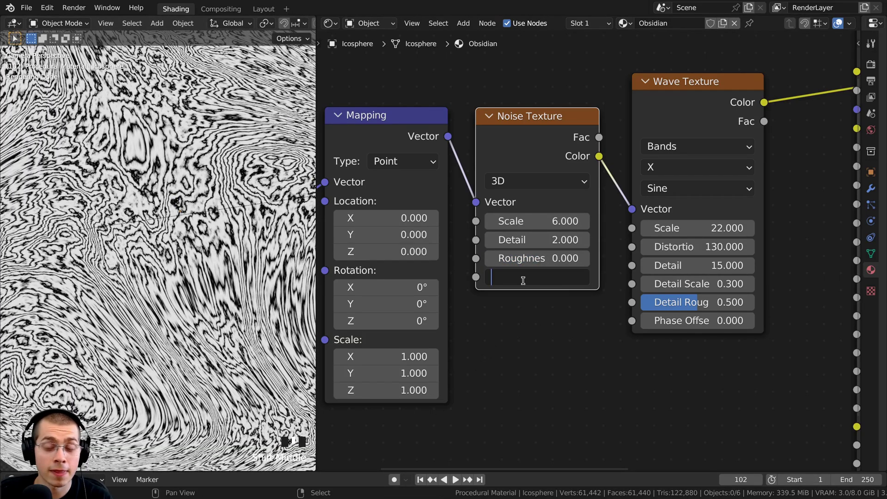
{"action": "type", "text": ".7"}
{"action": "key", "text": "Return"}
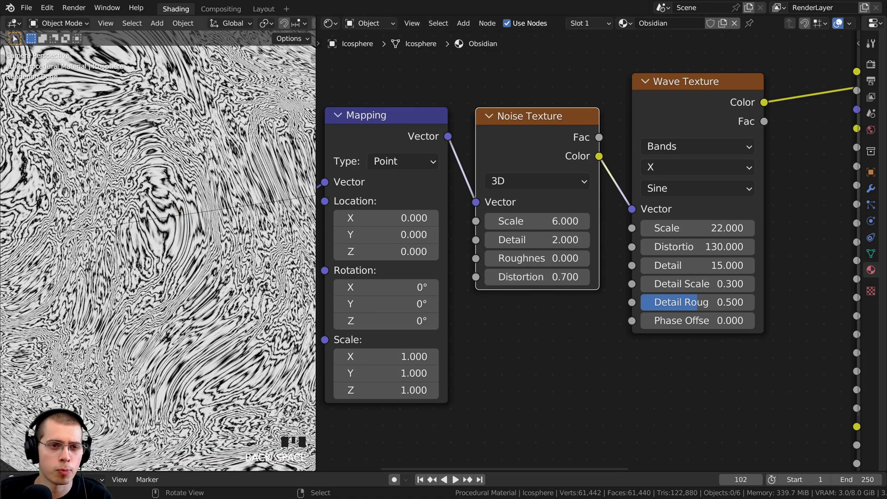
{"action": "scroll", "coordinate": [138, 231], "scroll_direction": "down", "scroll_amount": 5}
{"action": "scroll", "coordinate": [133, 223], "scroll_direction": "up", "scroll_amount": 2}
{"action": "middle_click_drag", "start_coordinate": [189, 231], "coordinate": [150, 90], "text": "shift"}
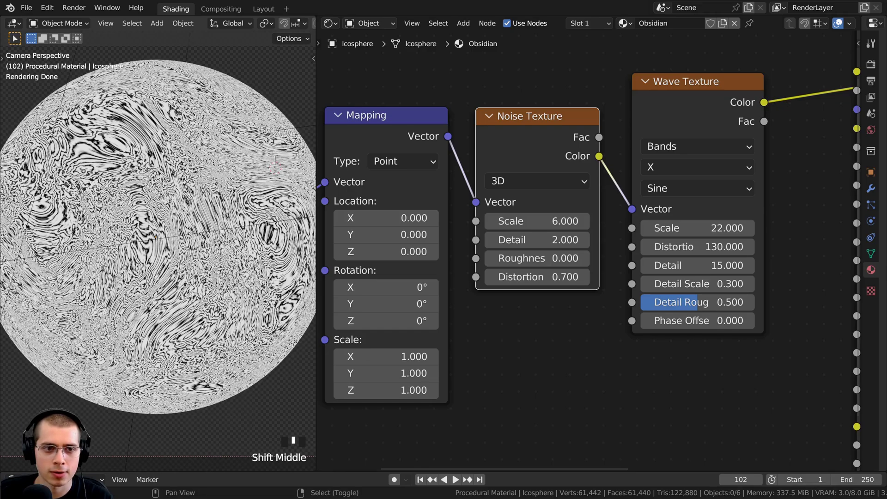
Step: Connect the Wave Texture's Color output to the Principled BSDF's Normal input
{"action": "scroll", "coordinate": [138, 287], "scroll_direction": "down", "scroll_amount": 1}
{"action": "scroll", "coordinate": [330, 154], "scroll_direction": "down", "scroll_amount": 6}
{"action": "scroll", "coordinate": [557, 154], "scroll_direction": "up", "scroll_amount": 1}
{"action": "left_click", "coordinate": [552, 105]}
{"action": "left_click_drag", "start_coordinate": [594, 114], "coordinate": [658, 372]}
{"action": "middle_click_drag", "start_coordinate": [688, 240], "coordinate": [564, 323]}
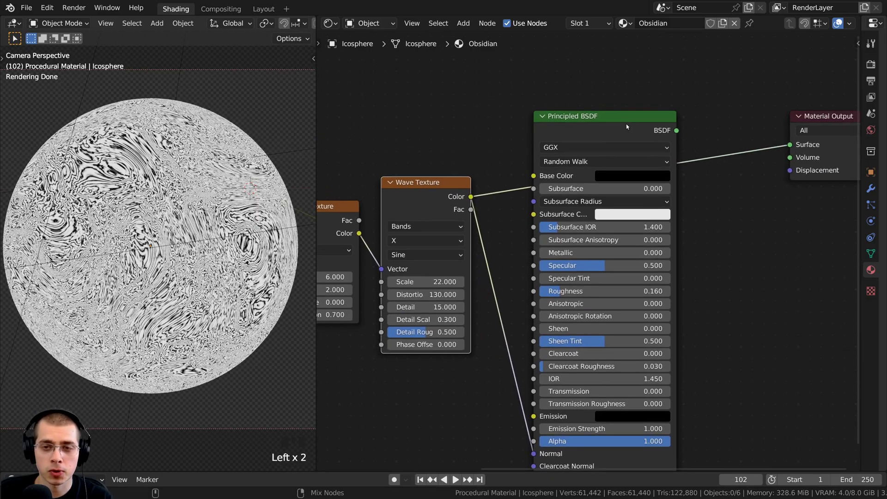
Step: Send the Principled BSDF back to the Material Output and move the node further from the Wave Texture
{"action": "left_click", "coordinate": [626, 126], "text": "ctrl+shift"}
{"action": "left_click_drag", "start_coordinate": [626, 126], "coordinate": [660, 127]}
{"action": "scroll", "coordinate": [65, 162], "scroll_direction": "up", "scroll_amount": 3}
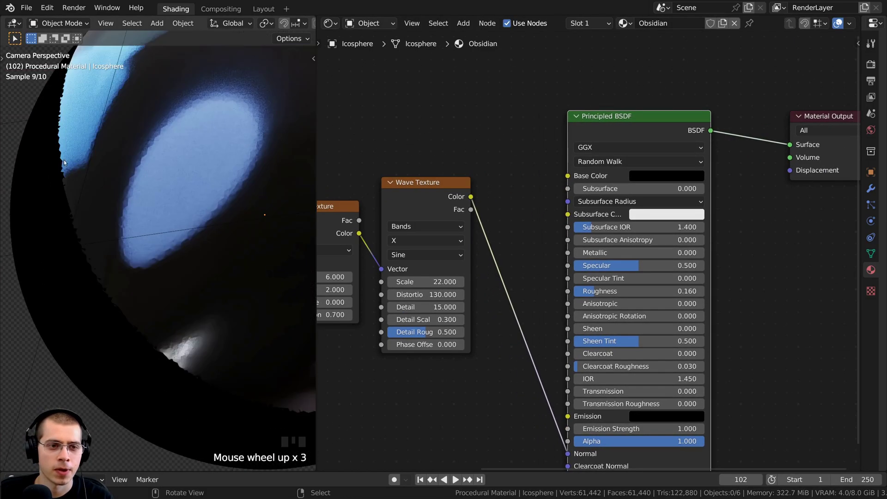
Step: Insert a Bump node on the link between the Wave Texture and the Principled BSDF's Normal input
{"action": "middle_click_drag", "start_coordinate": [470, 199], "coordinate": [481, 129]}
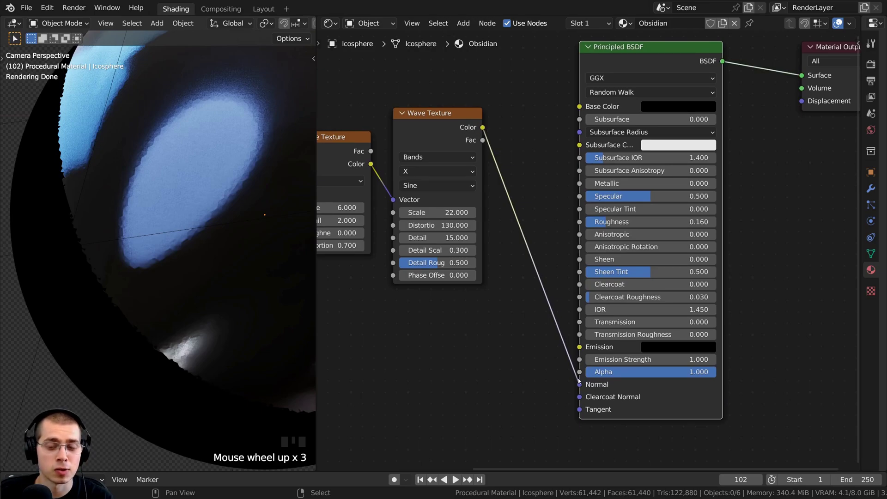
{"action": "middle_click_drag", "start_coordinate": [511, 98], "coordinate": [512, 129]}
{"action": "key", "text": "shift+a"}
{"action": "type", "text": "bump"}
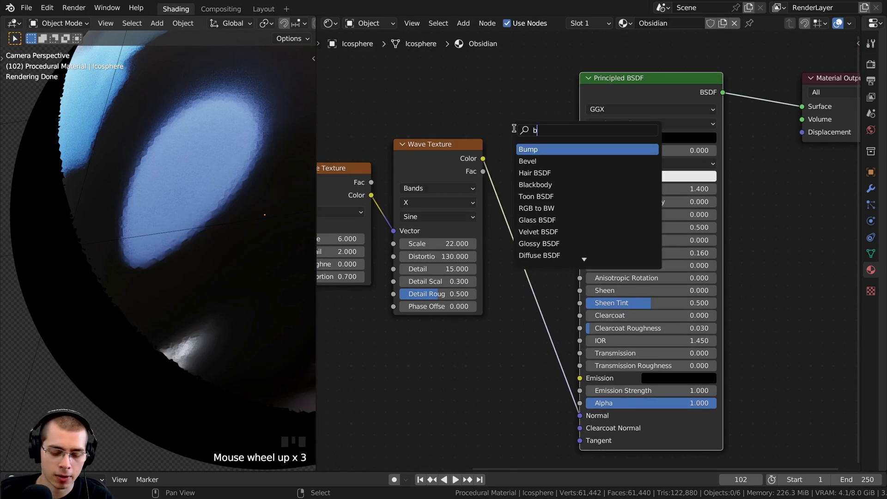
{"action": "key", "text": "Return"}
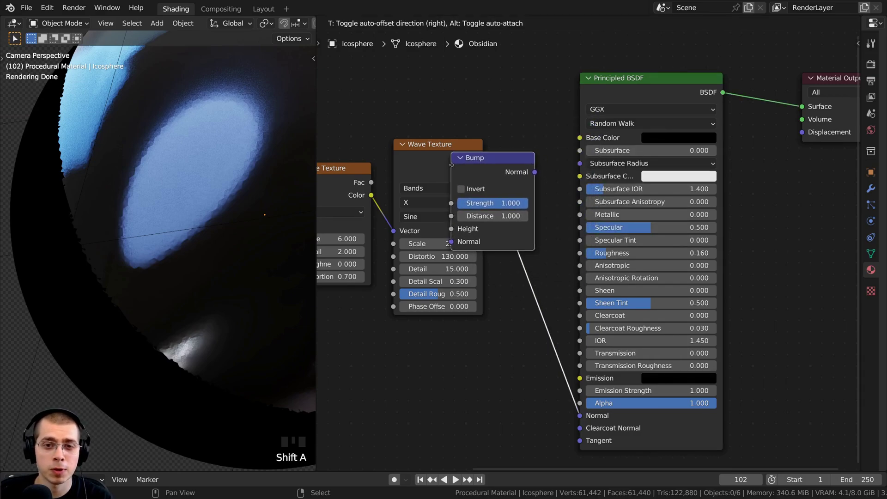
{"action": "left_click", "coordinate": [508, 337]}
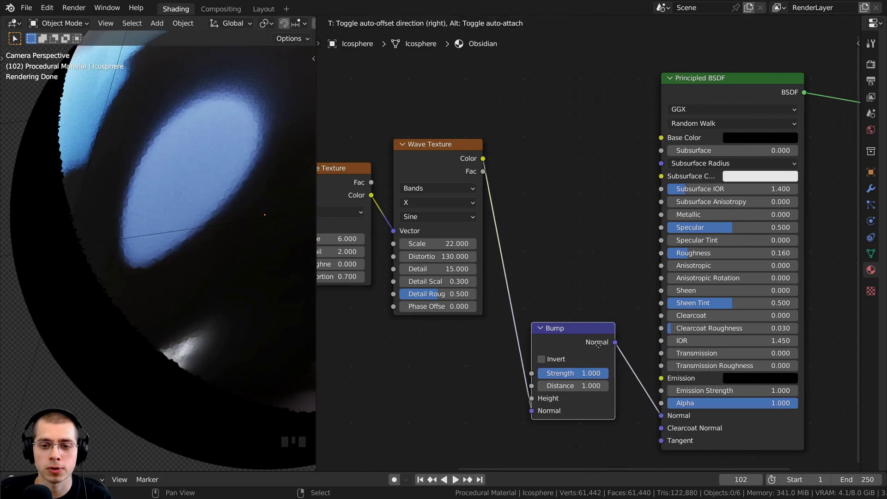
Step: Move the Wave Texture's Color link from the Bump node's Normal input to its Height input
{"action": "left_click_drag", "start_coordinate": [415, 160], "coordinate": [406, 188]}
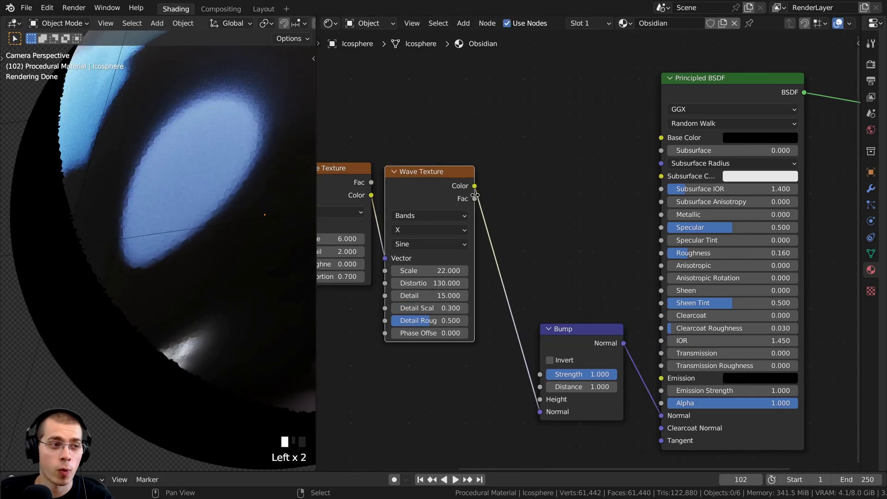
{"action": "middle_click_drag", "start_coordinate": [511, 294], "coordinate": [507, 235]}
{"action": "left_click_drag", "start_coordinate": [536, 352], "coordinate": [535, 341]}
{"action": "scroll", "coordinate": [179, 186], "scroll_direction": "down", "scroll_amount": 3}
{"action": "mouse_move", "coordinate": [179, 186]}
{"action": "middle_mouse_down", "text": "shift"}
{"action": "mouse_move", "coordinate": [139, 192]}
{"action": "mouse_move", "coordinate": [184, 205]}
{"action": "mouse_move", "coordinate": [162, 185]}
{"action": "middle_mouse_up", "text": "shift"}
{"action": "scroll", "coordinate": [139, 192], "scroll_direction": "up", "scroll_amount": 6}
{"action": "scroll", "coordinate": [183, 205], "scroll_direction": "up", "scroll_amount": 4}
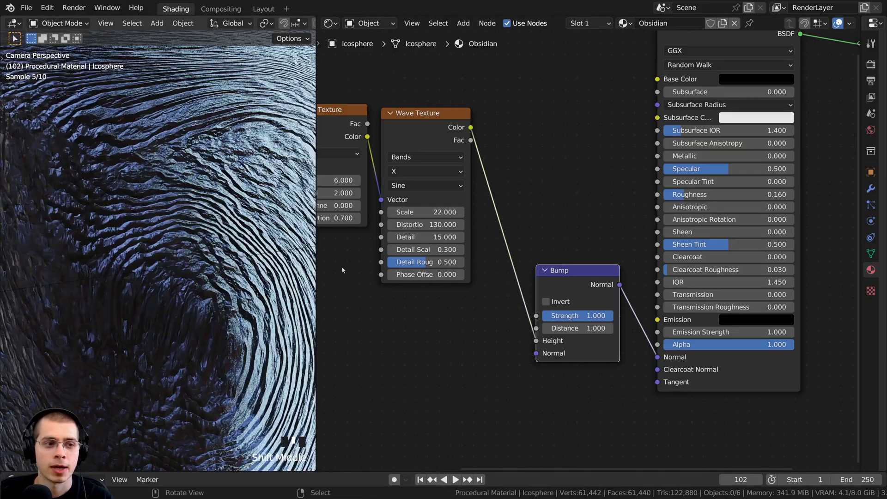
Step: Set the Bump node's Strength to 0.07 and inspect the ridges on the sphere up close
{"action": "left_click", "coordinate": [572, 314]}
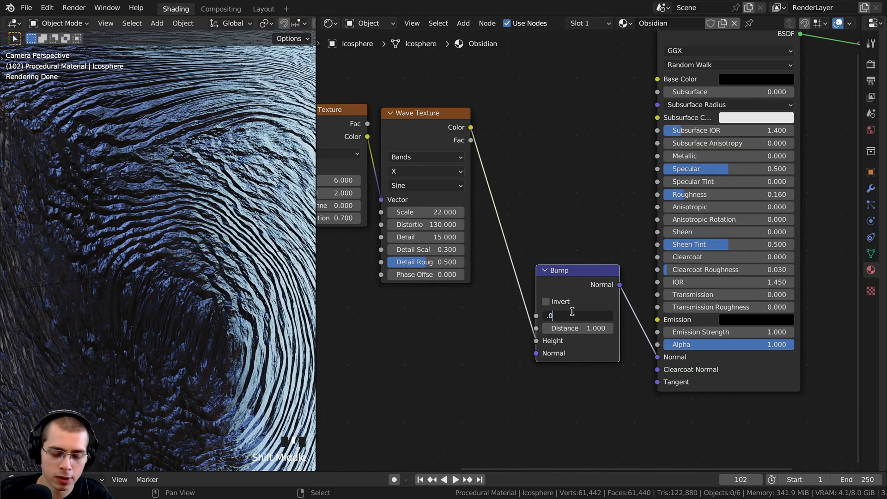
{"action": "type", "text": ".07"}
{"action": "key", "text": "Return"}
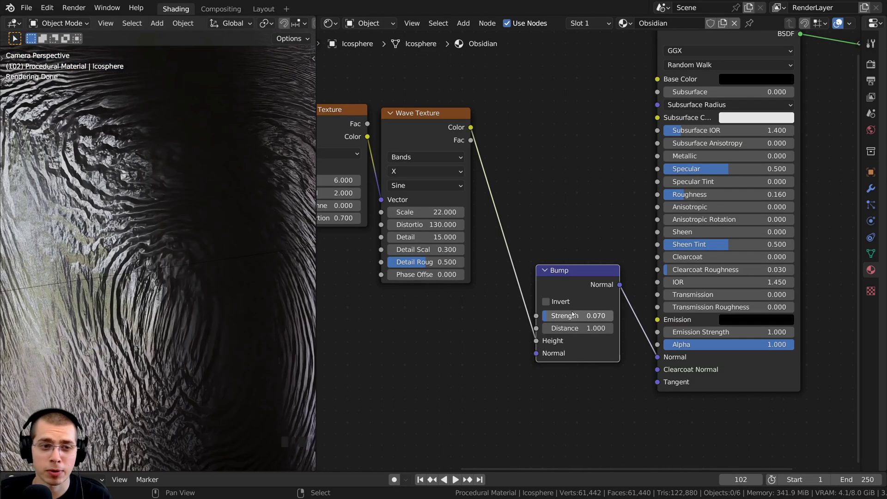
{"action": "scroll", "coordinate": [287, 240], "scroll_direction": "down", "scroll_amount": 6}
{"action": "middle_click_drag", "start_coordinate": [287, 240], "coordinate": [302, 246], "text": "shift"}
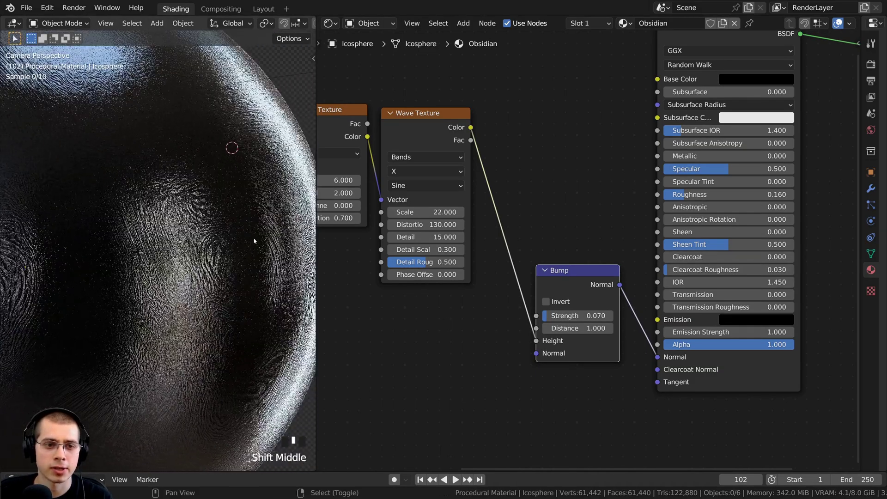
{"action": "scroll", "coordinate": [135, 193], "scroll_direction": "up", "scroll_amount": 6}
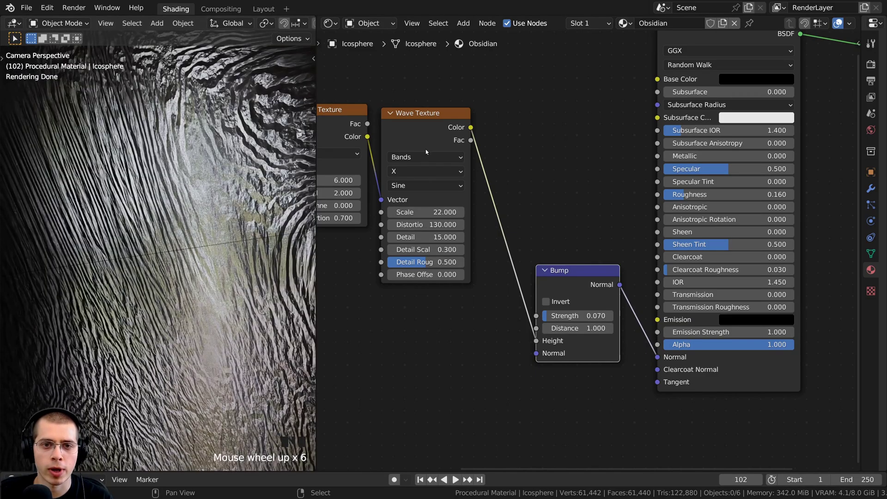
{"action": "scroll", "coordinate": [342, 244], "scroll_direction": "up", "scroll_amount": 2}
{"action": "scroll", "coordinate": [162, 243], "scroll_direction": "up", "scroll_amount": 1}
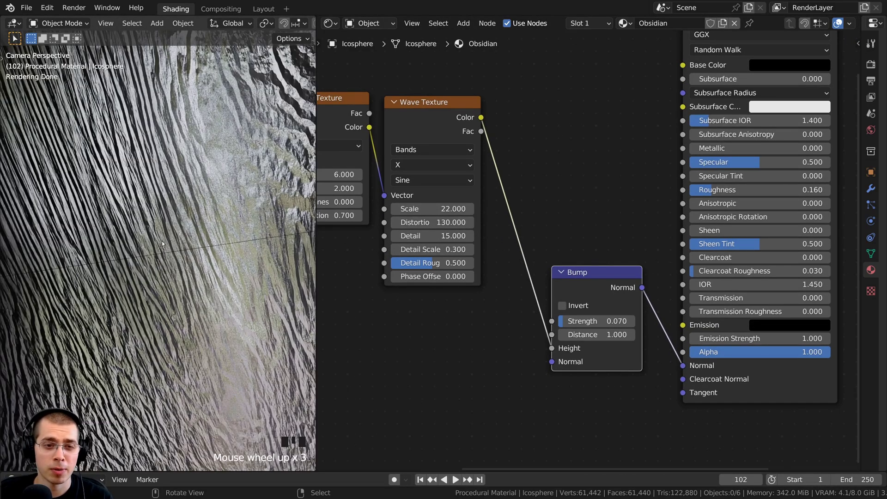
{"action": "middle_click_drag", "start_coordinate": [233, 290], "coordinate": [83, 354], "text": "shift"}
{"action": "scroll", "coordinate": [83, 354], "scroll_direction": "up", "scroll_amount": 2}
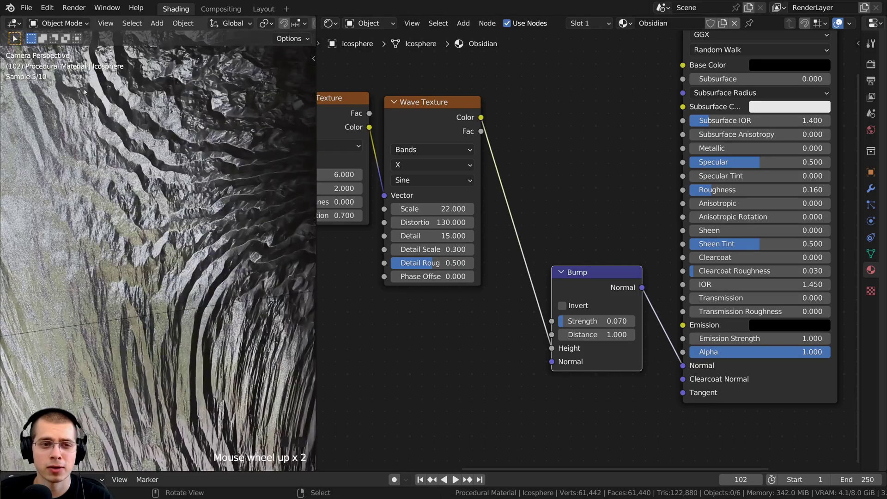
Step: Widen the node editor, insert a Color Ramp between the Wave Texture and the Bump node, and position it
{"action": "left_click_drag", "start_coordinate": [316, 240], "coordinate": [271, 242]}
{"action": "scroll", "coordinate": [554, 240], "scroll_direction": "down", "scroll_amount": 5}
{"action": "middle_click_drag", "start_coordinate": [511, 197], "coordinate": [542, 203]}
{"action": "key", "text": "shift+a"}
{"action": "left_click", "coordinate": [542, 201]}
{"action": "type", "text": "col"}
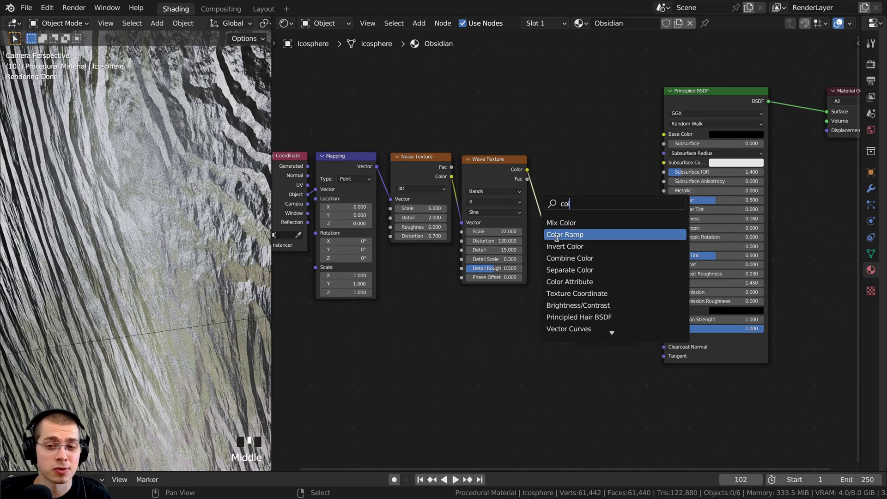
{"action": "left_click", "coordinate": [556, 237]}
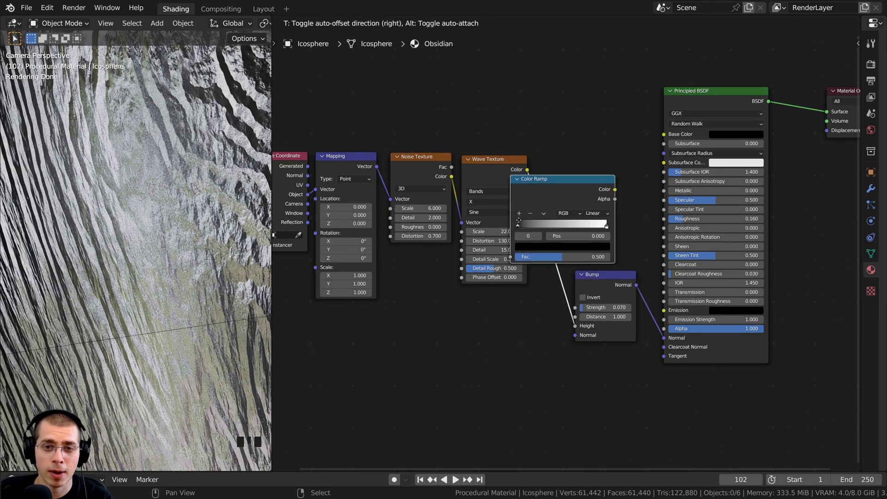
{"action": "left_click", "coordinate": [614, 242]}
{"action": "left_click_drag", "start_coordinate": [614, 243], "coordinate": [596, 199]}
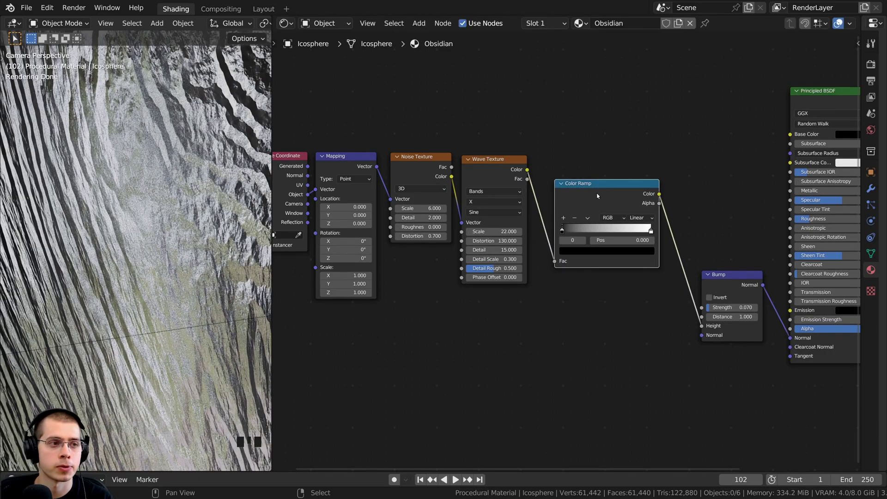
{"action": "middle_click_drag", "start_coordinate": [597, 195], "coordinate": [568, 179]}
{"action": "scroll", "coordinate": [559, 171], "scroll_direction": "up", "scroll_amount": 4}
{"action": "left_click_drag", "start_coordinate": [559, 171], "coordinate": [572, 157]}
Step: Try the Color Ramp's white stop at position 0.280
{"action": "left_click_drag", "start_coordinate": [654, 187], "coordinate": [555, 187]}
{"action": "scroll", "coordinate": [142, 201], "scroll_direction": "down", "scroll_amount": 2}
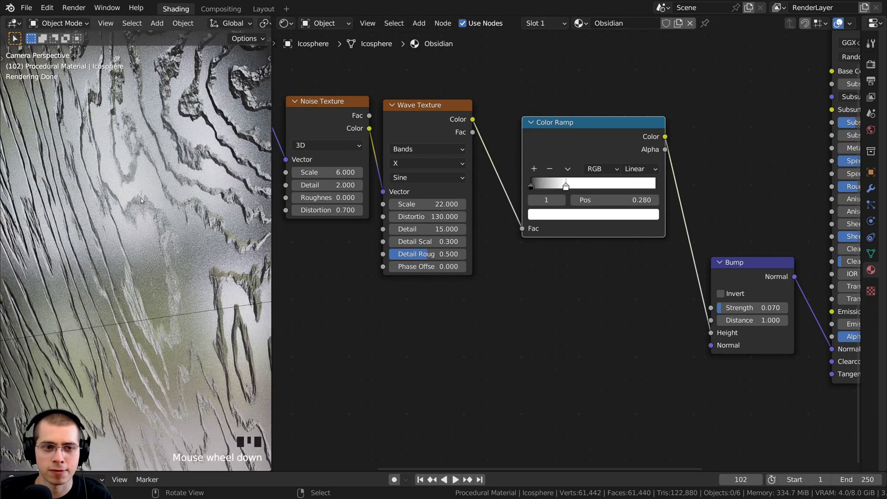
{"action": "scroll", "coordinate": [510, 207], "scroll_direction": "up", "scroll_amount": 2}
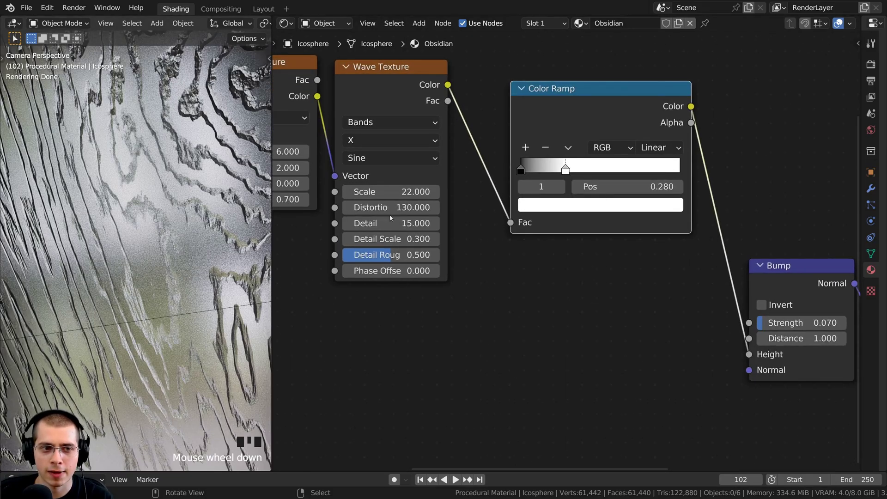
Step: Move the Color Ramp's white stop to position 0.756 and check the bump detail on the sphere
{"action": "left_click_drag", "start_coordinate": [565, 172], "coordinate": [641, 169]}
{"action": "scroll", "coordinate": [115, 285], "scroll_direction": "down", "scroll_amount": 3}
{"action": "scroll", "coordinate": [183, 228], "scroll_direction": "up", "scroll_amount": 8}
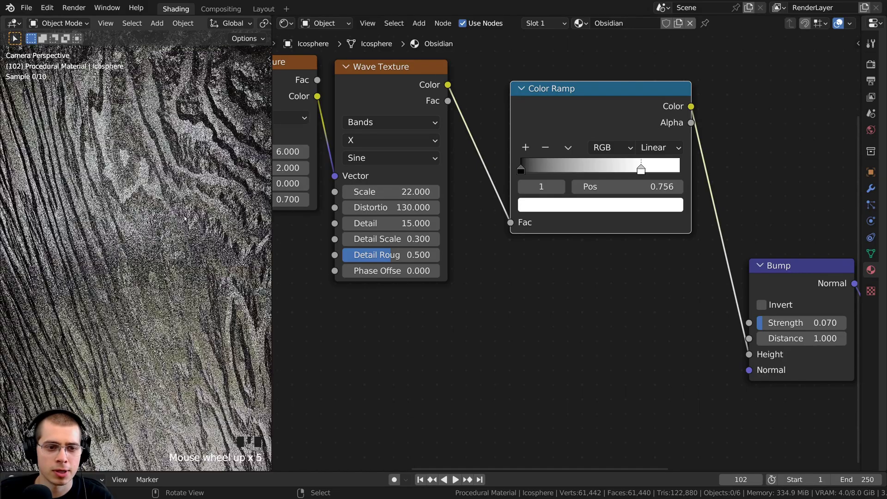
{"action": "scroll", "coordinate": [158, 196], "scroll_direction": "down", "scroll_amount": 4}
{"action": "middle_click_drag", "start_coordinate": [116, 213], "coordinate": [60, 144], "text": "shift"}
{"action": "scroll", "coordinate": [106, 199], "scroll_direction": "down", "scroll_amount": 6}
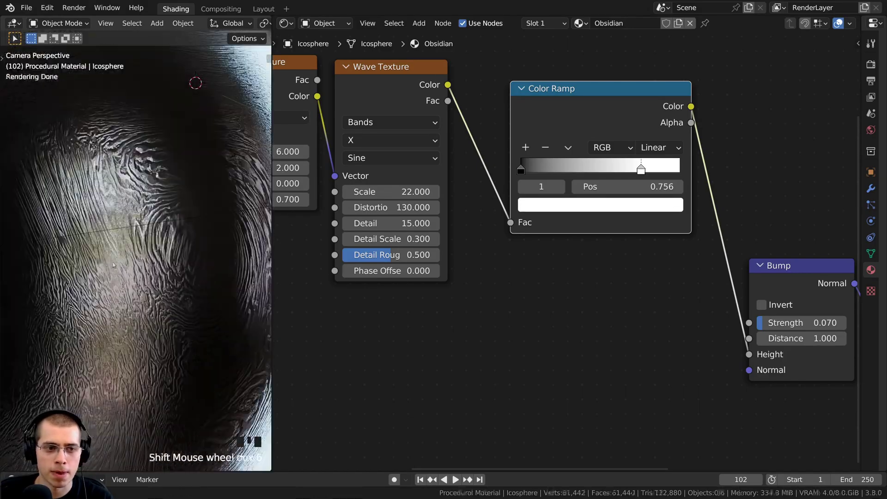
Step: Duplicate the Noise Texture node with its Mapping link, placing the copy in the empty area below the Wave Texture
{"action": "scroll", "coordinate": [370, 255], "scroll_direction": "down", "scroll_amount": 2}
{"action": "middle_click_drag", "start_coordinate": [42, 234], "coordinate": [85, 226], "text": "shift"}
{"action": "scroll", "coordinate": [85, 226], "scroll_direction": "down", "scroll_amount": 2}
{"action": "middle_click_drag", "start_coordinate": [138, 225], "coordinate": [196, 215], "text": "shift"}
{"action": "middle_click_drag", "start_coordinate": [463, 314], "coordinate": [556, 280], "text": "shift"}
{"action": "left_click", "coordinate": [397, 79]}
{"action": "middle_click_drag", "start_coordinate": [458, 97], "coordinate": [511, 142]}
{"action": "scroll", "coordinate": [510, 140], "scroll_direction": "down", "scroll_amount": 1}
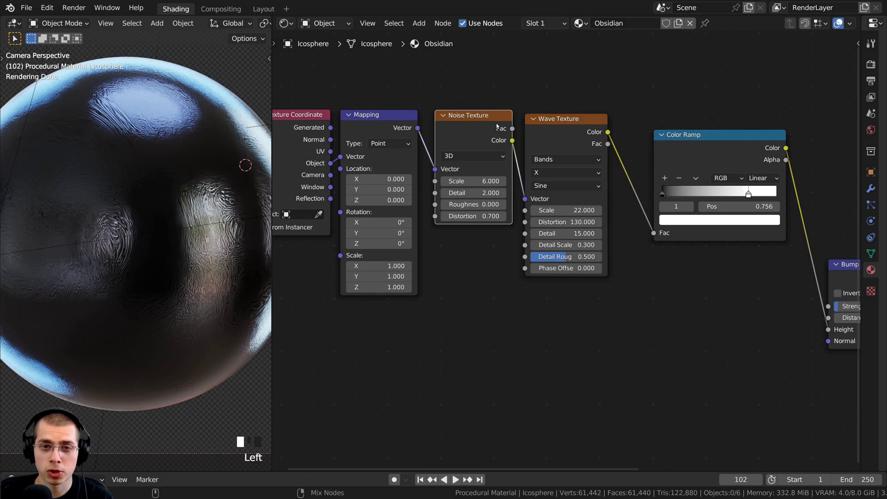
{"action": "key", "text": "shift+ctrl+d"}
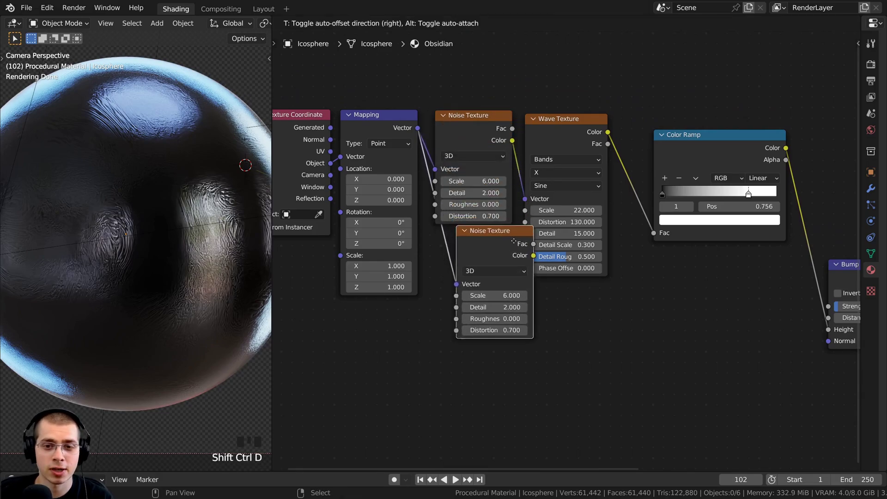
{"action": "left_click", "coordinate": [537, 317]}
{"action": "scroll", "coordinate": [571, 254], "scroll_direction": "down", "scroll_amount": 2}
{"action": "left_click_drag", "start_coordinate": [317, 117], "coordinate": [420, 233]}
{"action": "middle_click_drag", "start_coordinate": [518, 295], "coordinate": [478, 216]}
{"action": "scroll", "coordinate": [478, 216], "scroll_direction": "up", "scroll_amount": 5}
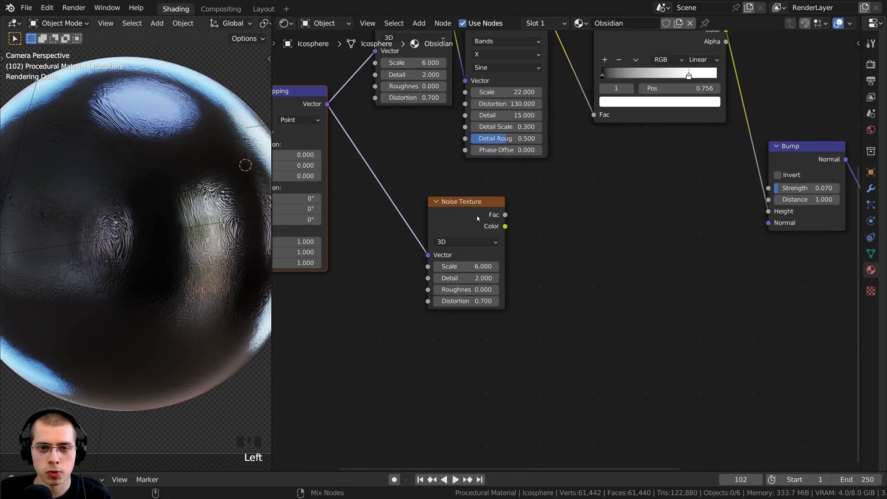
Step: Preview the duplicated Noise Texture on the sphere and set its Scale to 15
{"action": "left_click", "coordinate": [471, 216], "text": "ctrl+shift"}
{"action": "left_click_drag", "start_coordinate": [471, 212], "coordinate": [499, 184]}
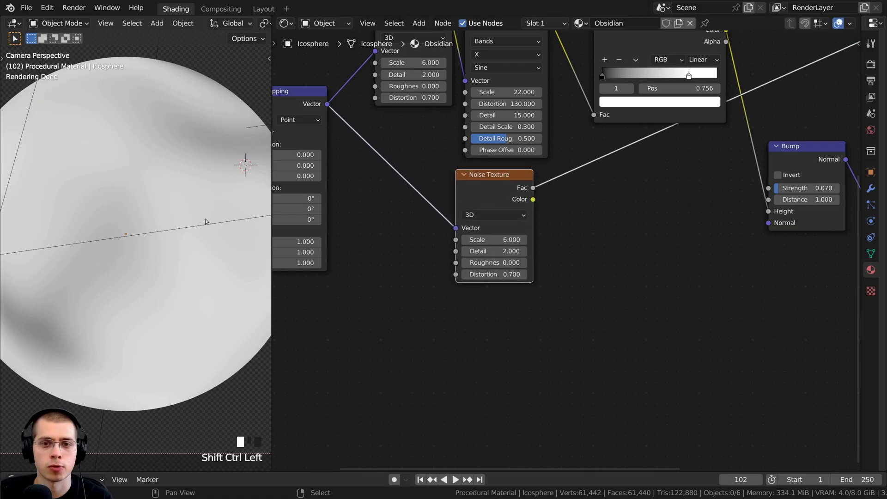
{"action": "scroll", "coordinate": [508, 218], "scroll_direction": "up", "scroll_amount": 1}
{"action": "left_click", "coordinate": [475, 238]}
{"action": "type", "text": "15"}
{"action": "key", "text": "Return"}
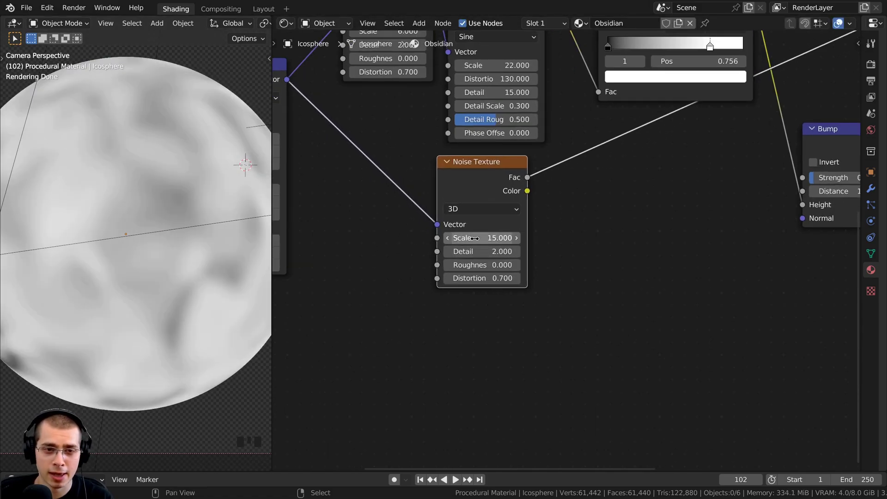
Step: Set the duplicated Noise Texture's Detail to 15 and Roughness to 0.5, and check the pattern on the sphere
{"action": "left_click_drag", "start_coordinate": [467, 254], "coordinate": [498, 255]}
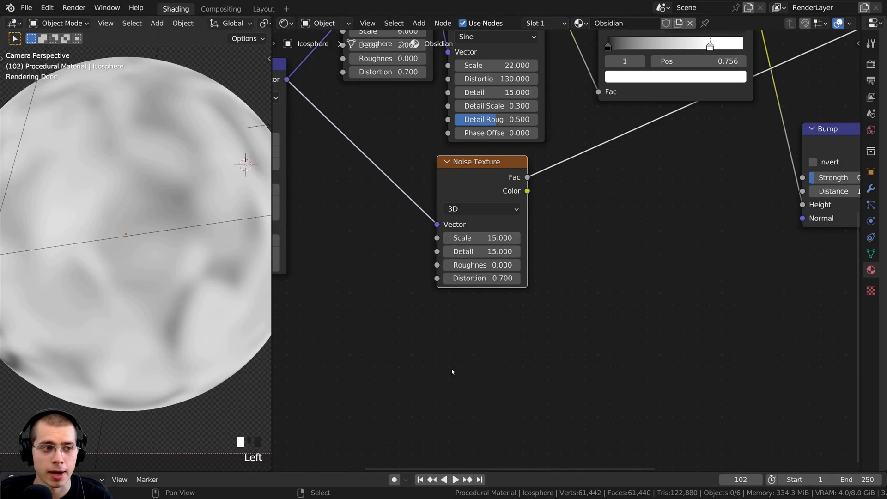
{"action": "left_click", "coordinate": [494, 265]}
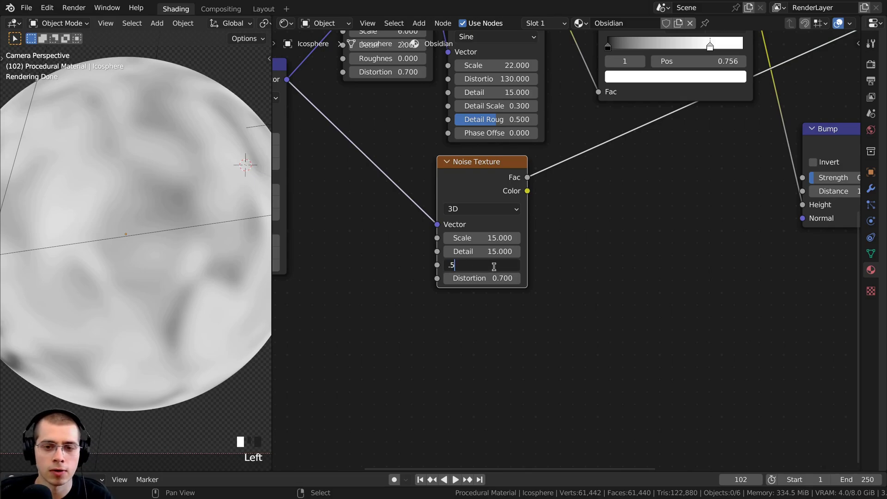
{"action": "left_click", "coordinate": [494, 268]}
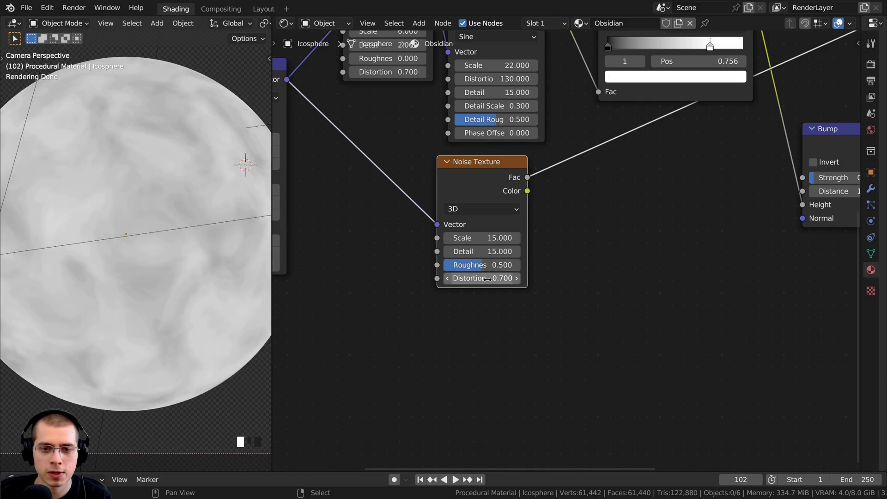
{"action": "scroll", "coordinate": [91, 240], "scroll_direction": "down", "scroll_amount": 3}
{"action": "scroll", "coordinate": [137, 229], "scroll_direction": "up", "scroll_amount": 5}
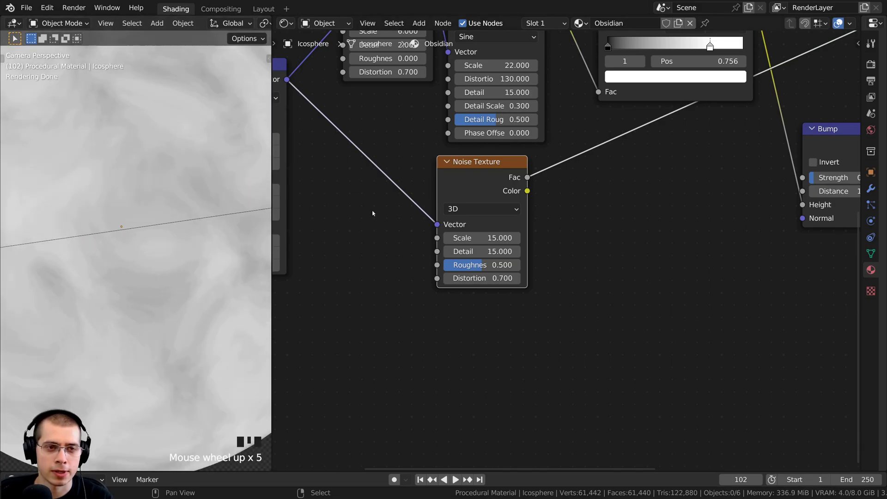
{"action": "scroll", "coordinate": [372, 213], "scroll_direction": "down", "scroll_amount": 2}
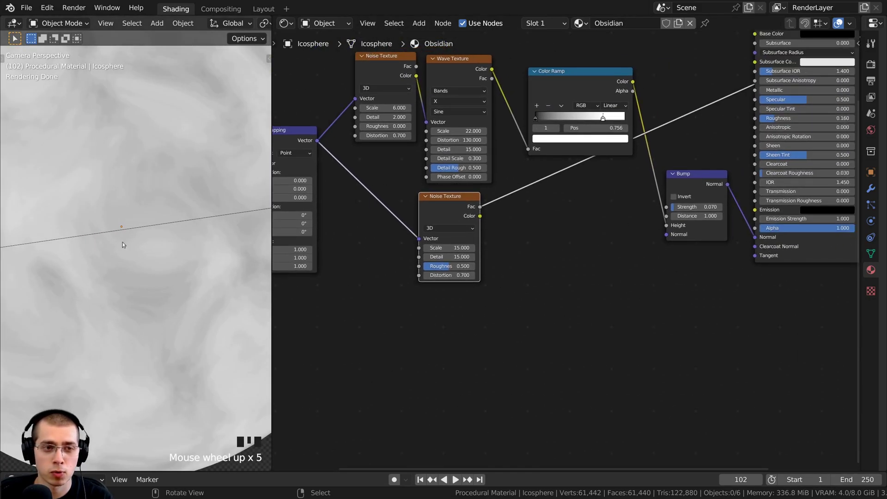
{"action": "scroll", "coordinate": [123, 245], "scroll_direction": "down", "scroll_amount": 3}
Step: Duplicate the Bump node and insert the copy between the original Bump and the Principled BSDF, chained through their Normal sockets
{"action": "scroll", "coordinate": [661, 169], "scroll_direction": "up", "scroll_amount": 2}
{"action": "left_click_drag", "start_coordinate": [661, 169], "coordinate": [627, 162]}
{"action": "middle_click_drag", "start_coordinate": [628, 161], "coordinate": [529, 193]}
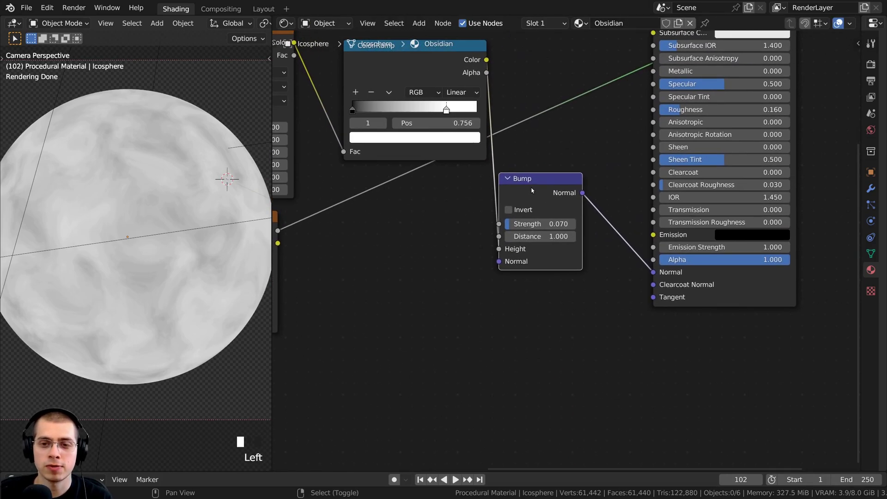
{"action": "key", "text": "shift+d"}
{"action": "left_click", "coordinate": [625, 182]}
{"action": "left_click_drag", "start_coordinate": [639, 185], "coordinate": [626, 186]}
{"action": "left_click_drag", "start_coordinate": [537, 188], "coordinate": [543, 187]}
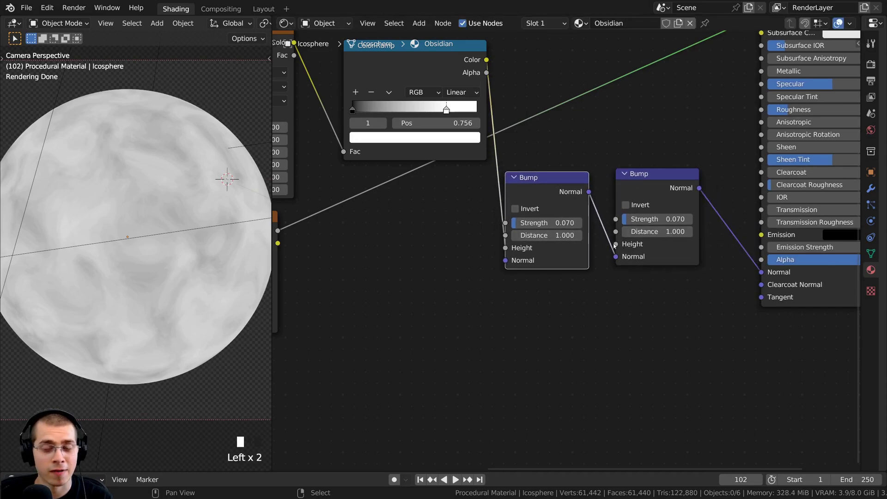
{"action": "scroll", "coordinate": [583, 245], "scroll_direction": "down", "scroll_amount": 2}
{"action": "middle_click_drag", "start_coordinate": [500, 239], "coordinate": [529, 235]}
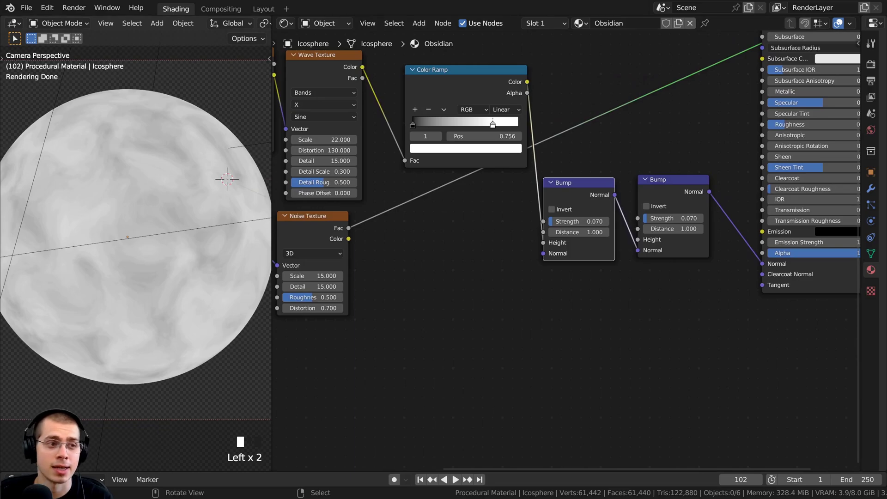
Step: Connect the Fac output of the lower Noise Texture to the Height input of the second Bump node
{"action": "middle_click_drag", "start_coordinate": [319, 220], "coordinate": [381, 184]}
{"action": "left_click", "coordinate": [383, 183]}
{"action": "left_click_drag", "start_coordinate": [411, 191], "coordinate": [701, 203]}
{"action": "left_click_drag", "start_coordinate": [721, 153], "coordinate": [731, 156]}
{"action": "middle_click_drag", "start_coordinate": [733, 152], "coordinate": [567, 199]}
{"action": "scroll", "coordinate": [566, 189], "scroll_direction": "up", "scroll_amount": 2}
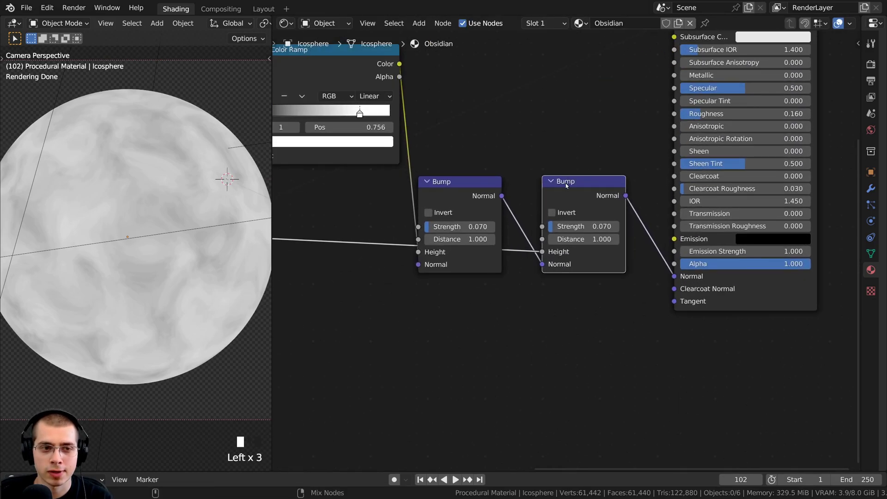
Step: Preview the second Bump node on the sphere and set its Strength to 0.03
{"action": "left_click", "coordinate": [566, 185], "text": "ctrl+shift"}
{"action": "scroll", "coordinate": [138, 213], "scroll_direction": "up", "scroll_amount": 7}
{"action": "middle_click_drag", "start_coordinate": [138, 212], "coordinate": [68, 196], "text": "shift"}
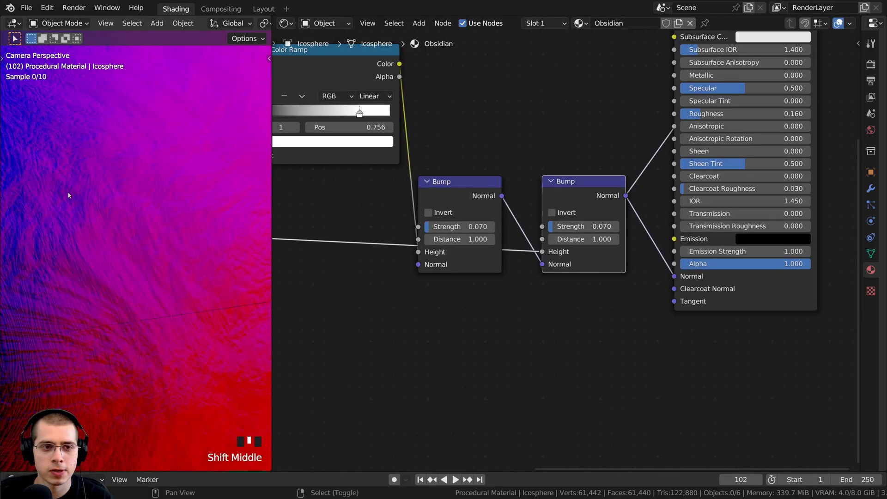
{"action": "double_click", "coordinate": [586, 225]}
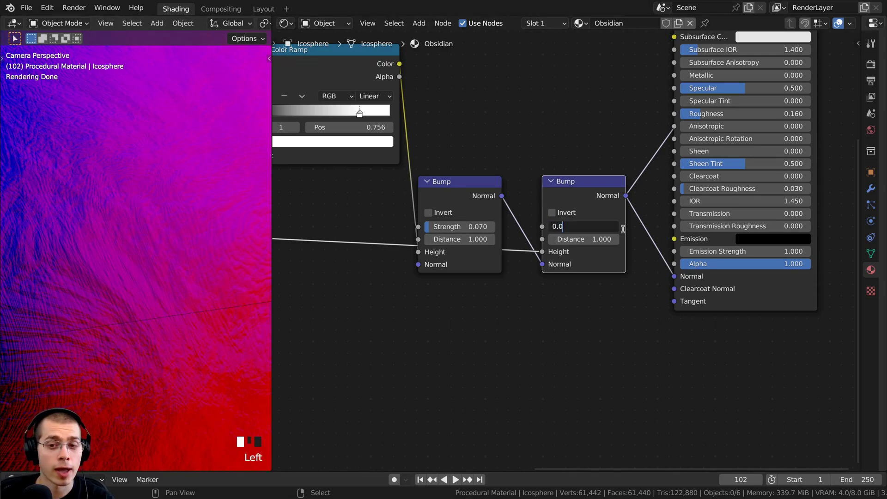
{"action": "key", "text": "Return"}
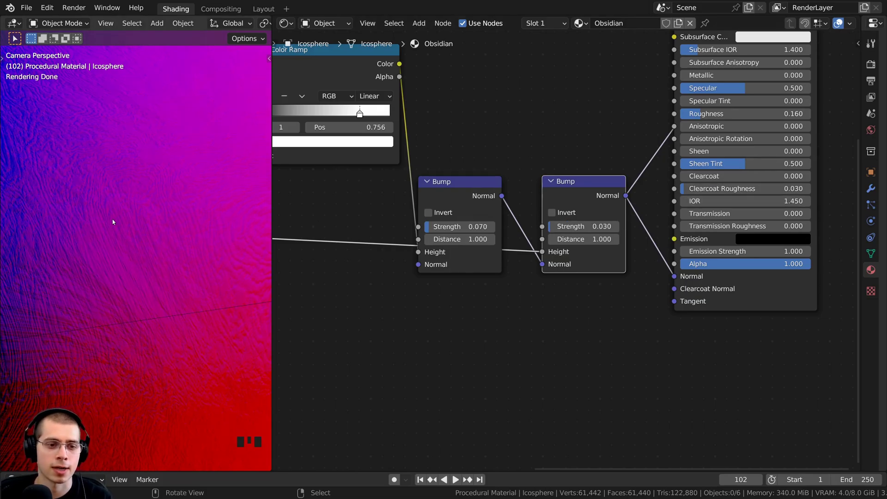
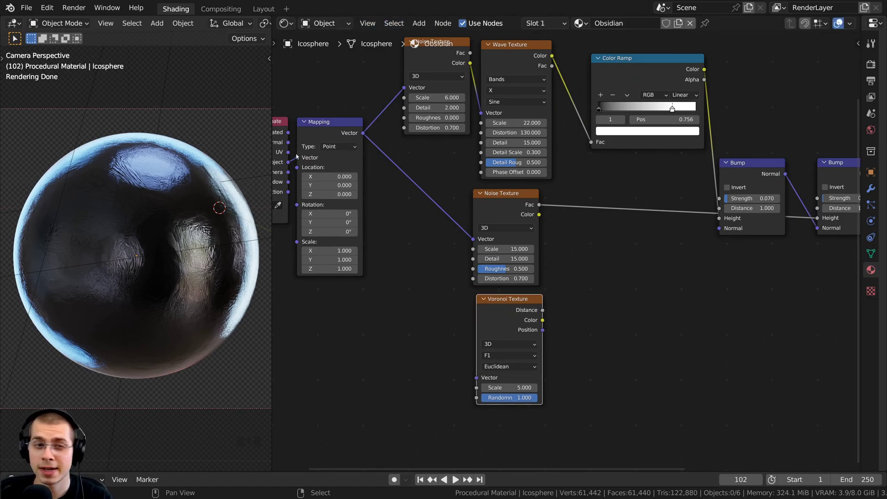
Step: Connect the Mapping node's Vector output to the Voronoi Texture's Vector input and preview the Voronoi on the sphere
{"action": "left_click_drag", "start_coordinate": [364, 134], "coordinate": [475, 381]}
{"action": "middle_click_drag", "start_coordinate": [383, 279], "coordinate": [530, 304]}
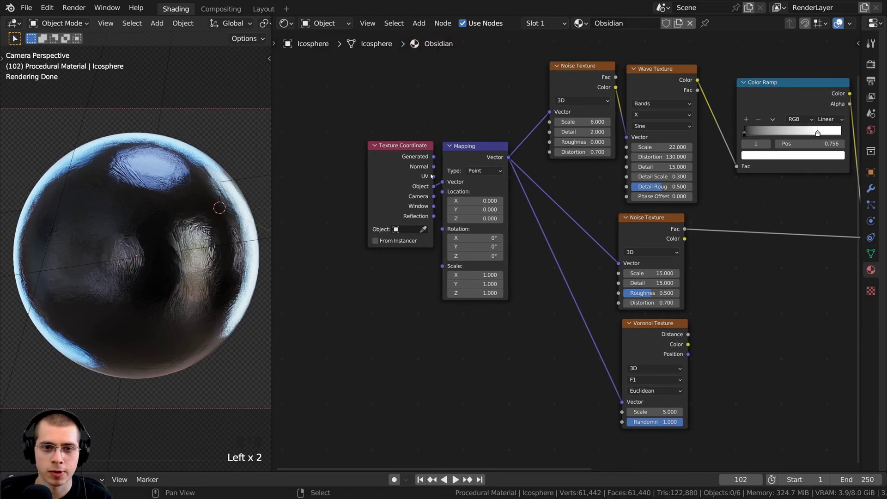
{"action": "middle_click_drag", "start_coordinate": [535, 247], "coordinate": [518, 244]}
{"action": "scroll", "coordinate": [574, 291], "scroll_direction": "up", "scroll_amount": 1}
{"action": "middle_click_drag", "start_coordinate": [574, 291], "coordinate": [498, 253]}
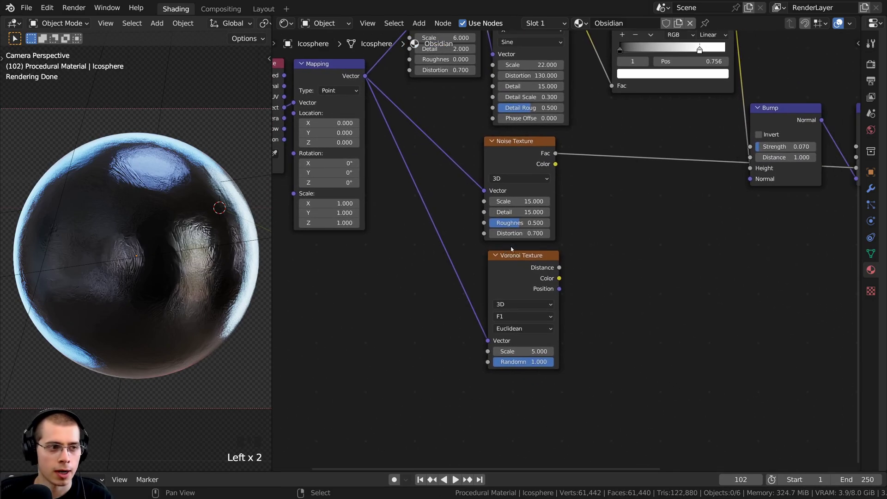
{"action": "left_click", "coordinate": [510, 272], "text": "ctrl+shift"}
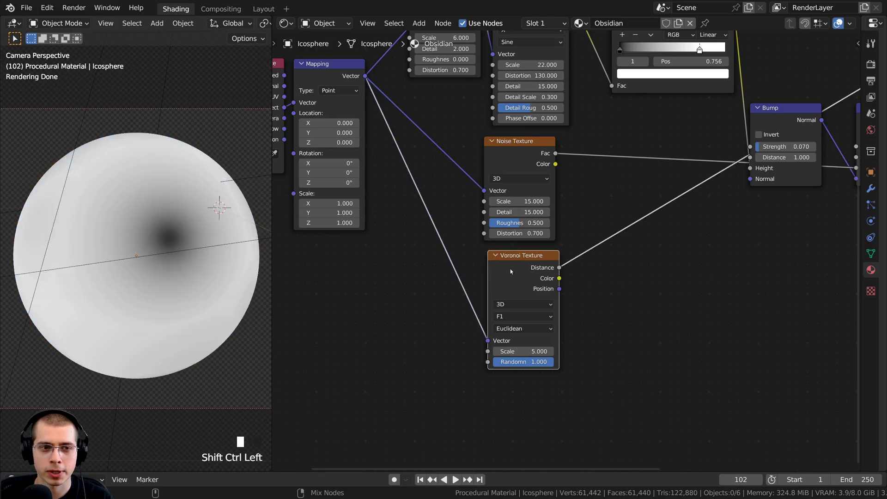
Step: Set the Voronoi Texture's Scale to 11
{"action": "scroll", "coordinate": [162, 226], "scroll_direction": "up", "scroll_amount": 2}
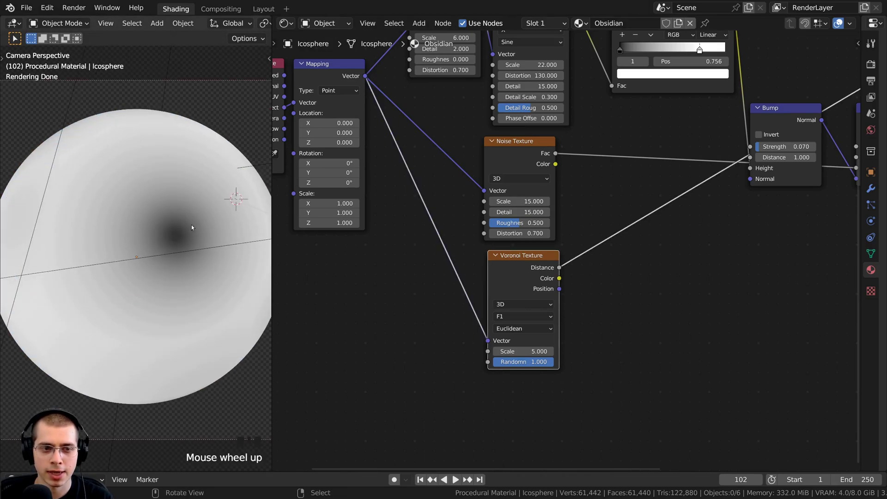
{"action": "scroll", "coordinate": [545, 323], "scroll_direction": "up", "scroll_amount": 2}
{"action": "left_click", "coordinate": [513, 359]}
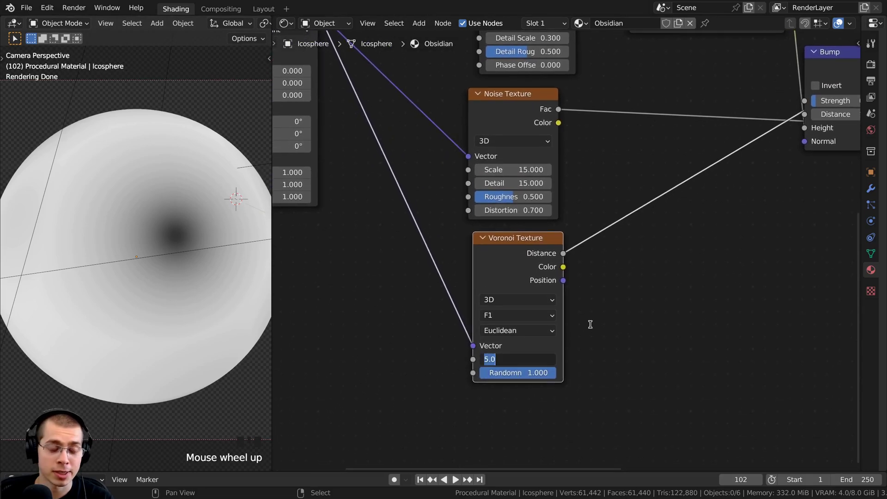
{"action": "type", "text": "1"}
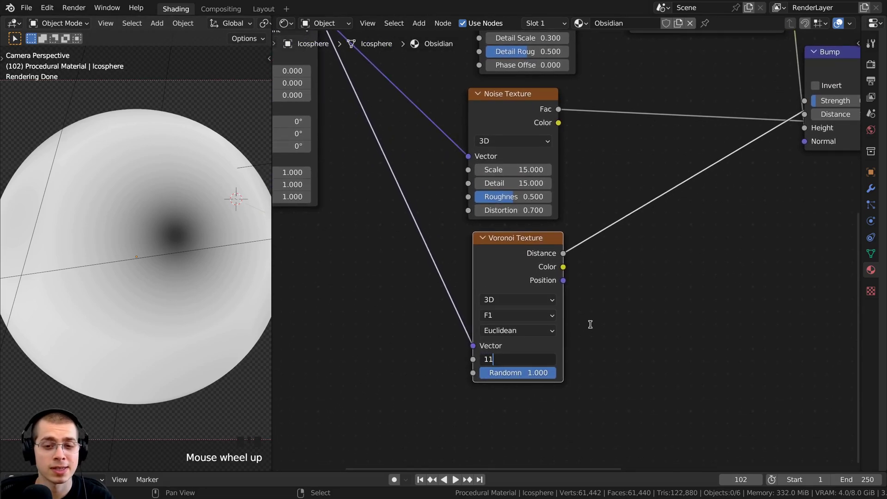
{"action": "type", "text": "1"}
{"action": "key", "text": "Return"}
{"action": "scroll", "coordinate": [78, 295], "scroll_direction": "down", "scroll_amount": 3}
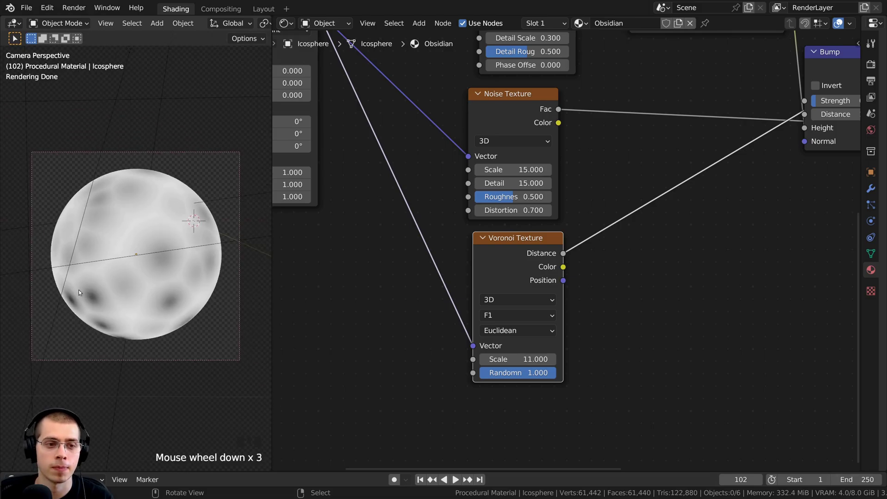
Step: Examine the Voronoi cell pattern on the sphere up close and from several angles
{"action": "scroll", "coordinate": [78, 290], "scroll_direction": "up", "scroll_amount": 5}
{"action": "middle_click_drag", "start_coordinate": [79, 290], "coordinate": [113, 255]}
{"action": "scroll", "coordinate": [170, 270], "scroll_direction": "up", "scroll_amount": 2}
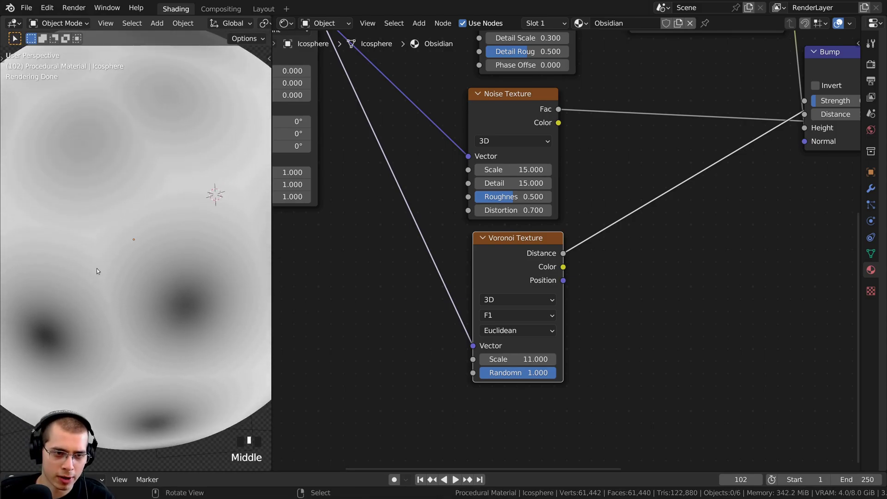
{"action": "middle_click_drag", "start_coordinate": [136, 207], "coordinate": [139, 245]}
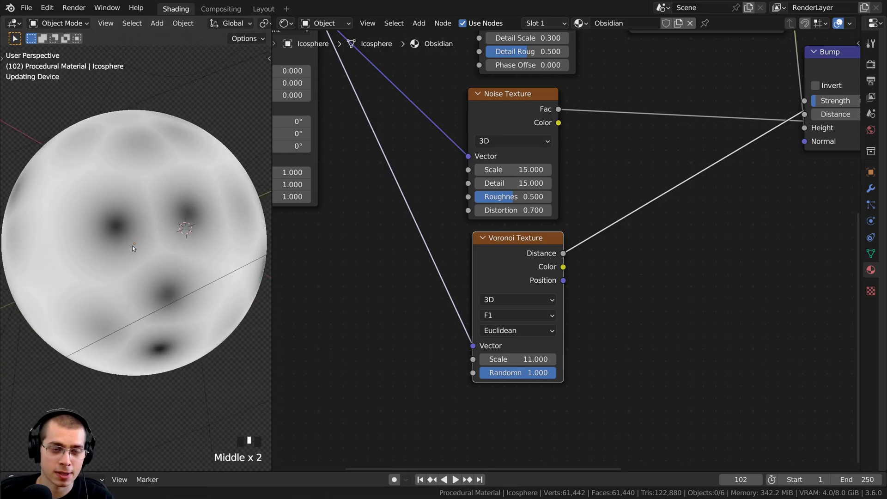
{"action": "scroll", "coordinate": [138, 246], "scroll_direction": "up", "scroll_amount": 2}
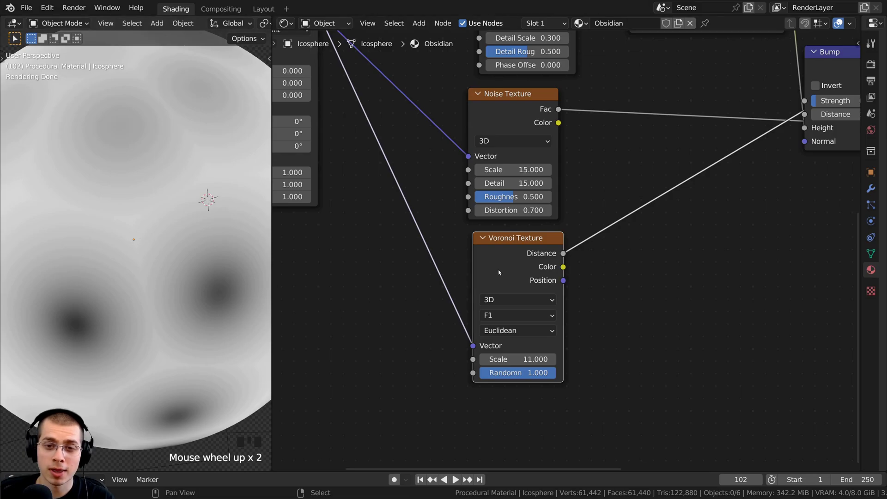
{"action": "left_click_drag", "start_coordinate": [502, 270], "coordinate": [500, 269]}
{"action": "middle_click_drag", "start_coordinate": [76, 253], "coordinate": [79, 186]}
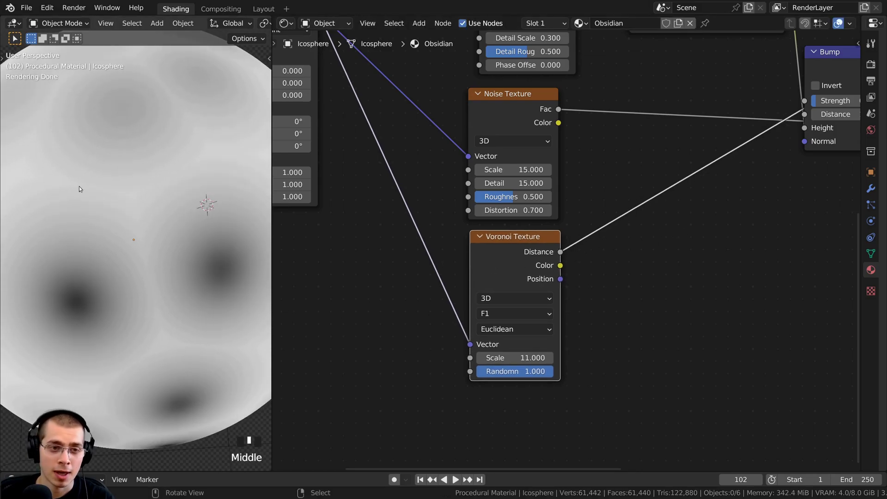
{"action": "middle_click_drag", "start_coordinate": [139, 253], "coordinate": [97, 185]}
{"action": "scroll", "coordinate": [135, 234], "scroll_direction": "down", "scroll_amount": 3}
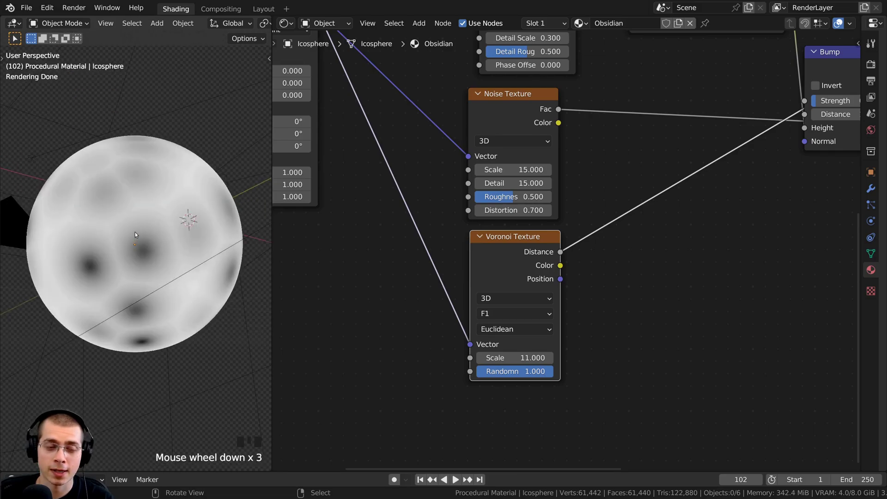
{"action": "middle_click_drag", "start_coordinate": [135, 234], "coordinate": [124, 253]}
Step: Connect the Voronoi Texture's Distance to the Material Output's Displacement and route the Principled BSDF back to the Surface input
{"action": "scroll", "coordinate": [450, 298], "scroll_direction": "down", "scroll_amount": 5}
{"action": "middle_click_drag", "start_coordinate": [450, 298], "coordinate": [368, 316]}
{"action": "scroll", "coordinate": [410, 306], "scroll_direction": "down", "scroll_amount": 2}
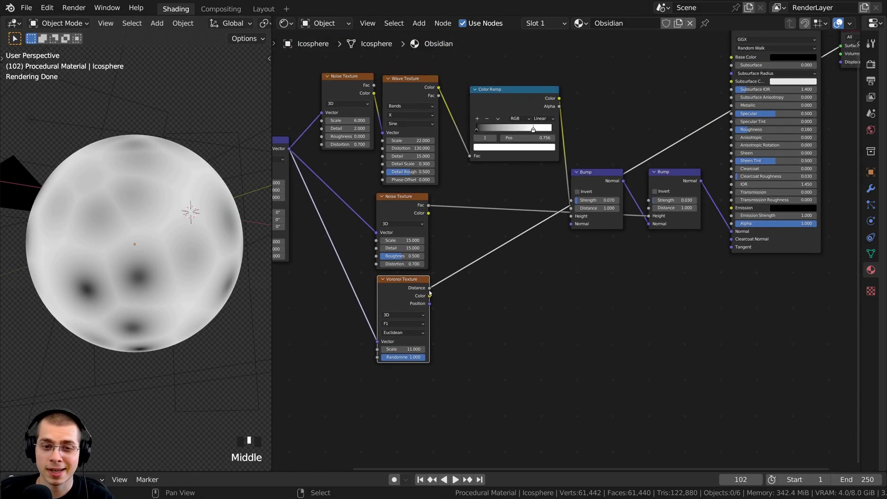
{"action": "left_click_drag", "start_coordinate": [430, 289], "coordinate": [729, 155]}
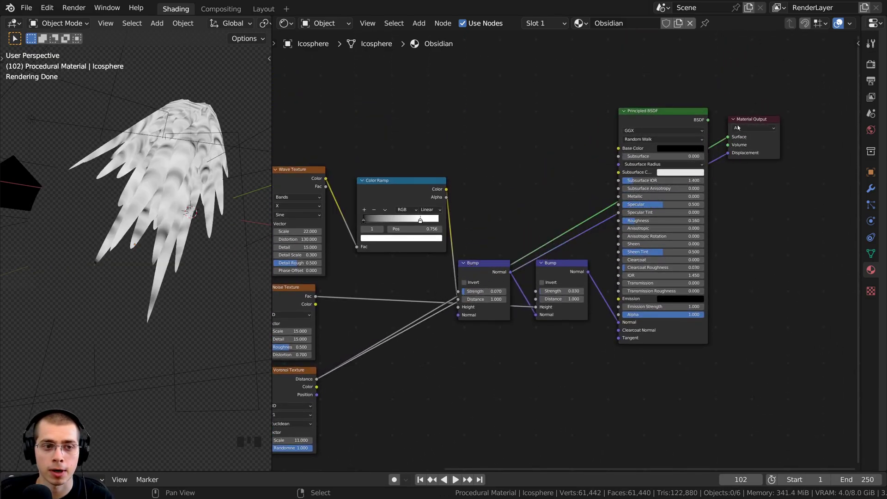
{"action": "left_click", "coordinate": [683, 118], "text": "ctrl+shift"}
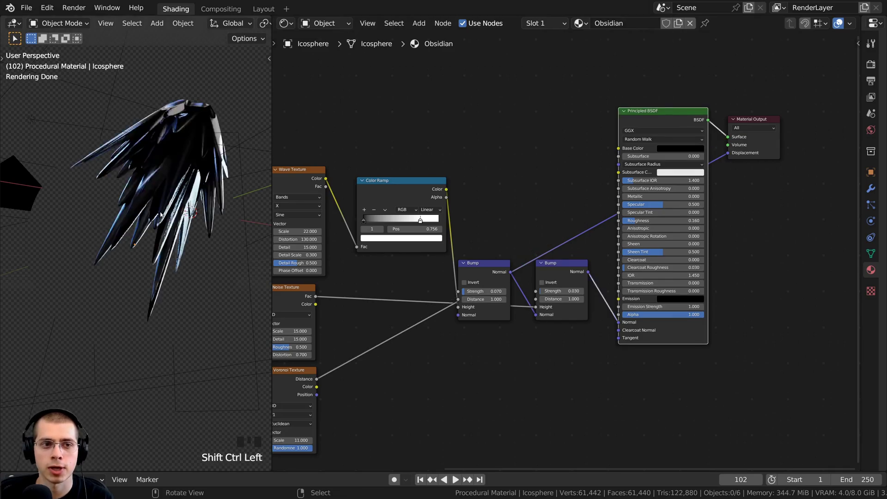
Step: Check in the scene's render settings that Cycles is the render engine
{"action": "middle_click_drag", "start_coordinate": [162, 215], "coordinate": [860, 68], "text": "shift"}
{"action": "left_click_drag", "start_coordinate": [860, 69], "coordinate": [704, 61]}
{"action": "left_click", "coordinate": [699, 64]}
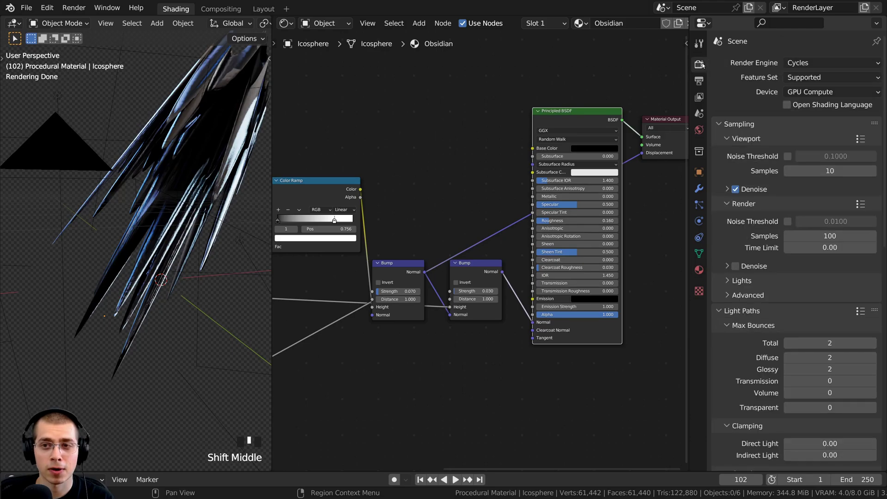
{"action": "left_click", "coordinate": [826, 64]}
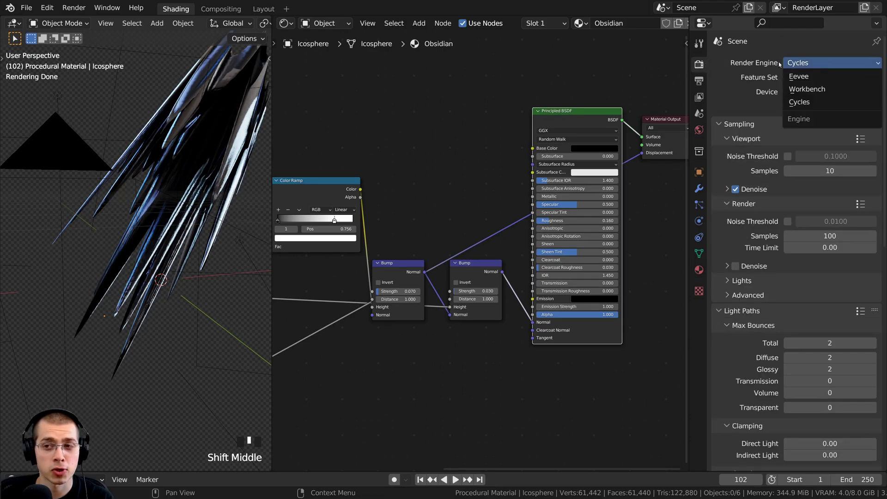
{"action": "left_click", "coordinate": [805, 65]}
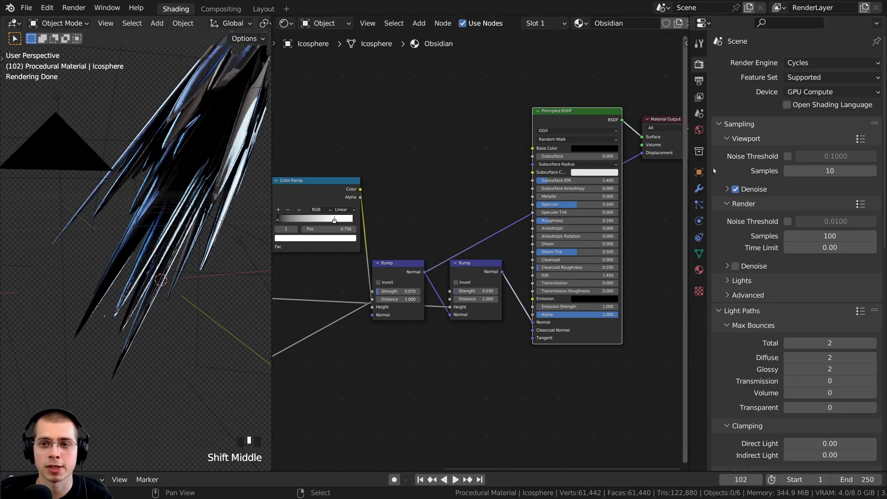
Step: Set the Obsidian material's surface displacement method to Displacement and Bump
{"action": "left_click", "coordinate": [695, 272]}
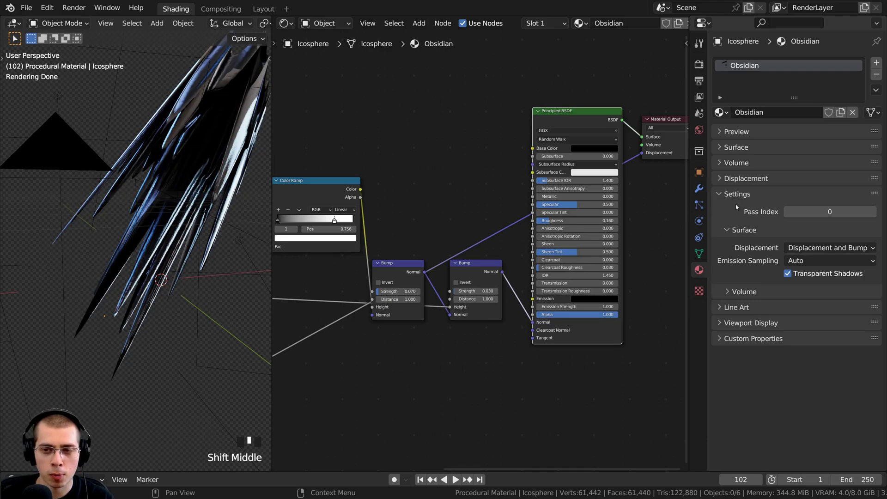
{"action": "left_click", "coordinate": [812, 248]}
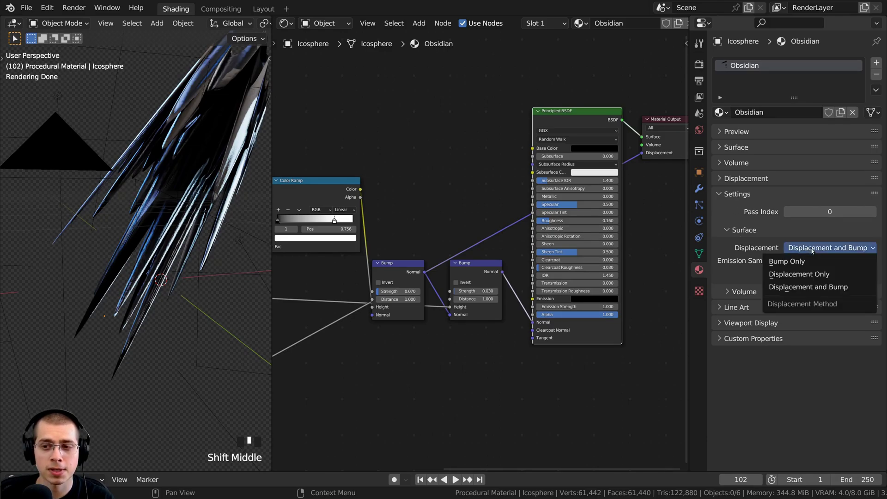
{"action": "left_click", "coordinate": [816, 287]}
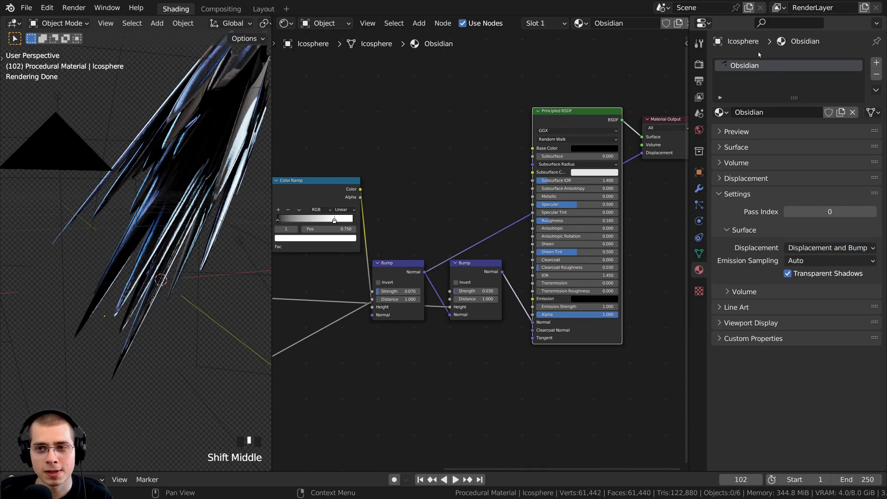
{"action": "left_click_drag", "start_coordinate": [689, 90], "coordinate": [864, 93]}
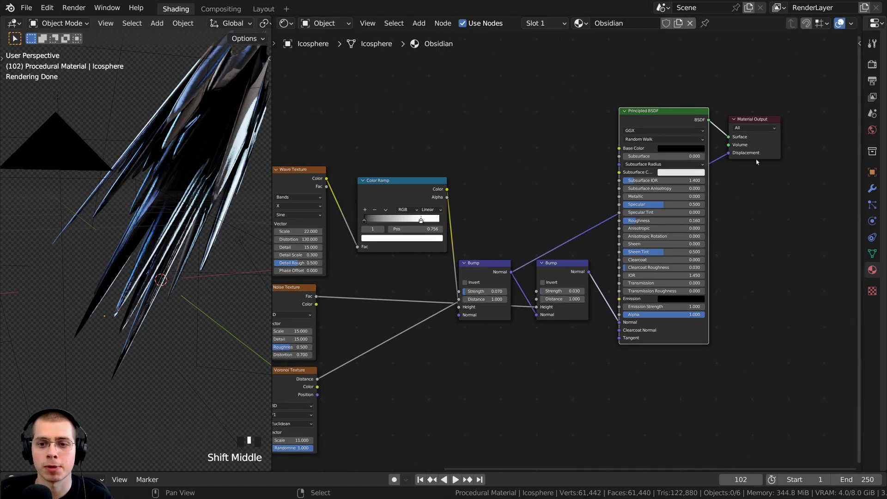
Step: Examine the link running from the Voronoi Texture's Distance to the Material Output's Displacement and its effect on the mesh
{"action": "middle_click_drag", "start_coordinate": [605, 218], "coordinate": [617, 190]}
{"action": "mouse_move", "coordinate": [199, 187]}
{"action": "middle_mouse_down"}
{"action": "mouse_move", "coordinate": [131, 204]}
{"action": "mouse_move", "coordinate": [101, 238]}
{"action": "mouse_move", "coordinate": [189, 198]}
{"action": "middle_mouse_up"}
{"action": "scroll", "coordinate": [102, 238], "scroll_direction": "down", "scroll_amount": 3}
{"action": "middle_click_drag", "start_coordinate": [440, 262], "coordinate": [483, 194]}
{"action": "scroll", "coordinate": [483, 193], "scroll_direction": "up", "scroll_amount": 1}
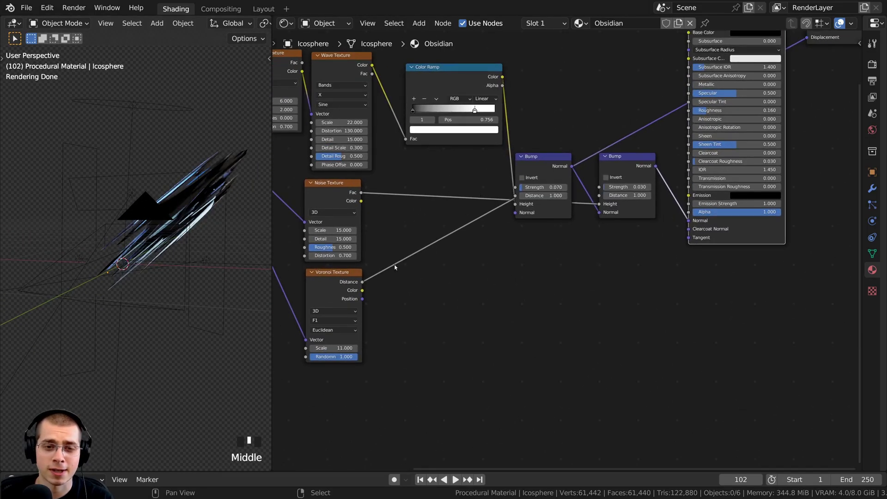
{"action": "scroll", "coordinate": [497, 283], "scroll_direction": "up", "scroll_amount": 3}
{"action": "middle_click_drag", "start_coordinate": [497, 283], "coordinate": [580, 282]}
{"action": "scroll", "coordinate": [411, 290], "scroll_direction": "up", "scroll_amount": 6}
{"action": "middle_click_drag", "start_coordinate": [411, 290], "coordinate": [543, 316]}
{"action": "scroll", "coordinate": [522, 317], "scroll_direction": "up", "scroll_amount": 1}
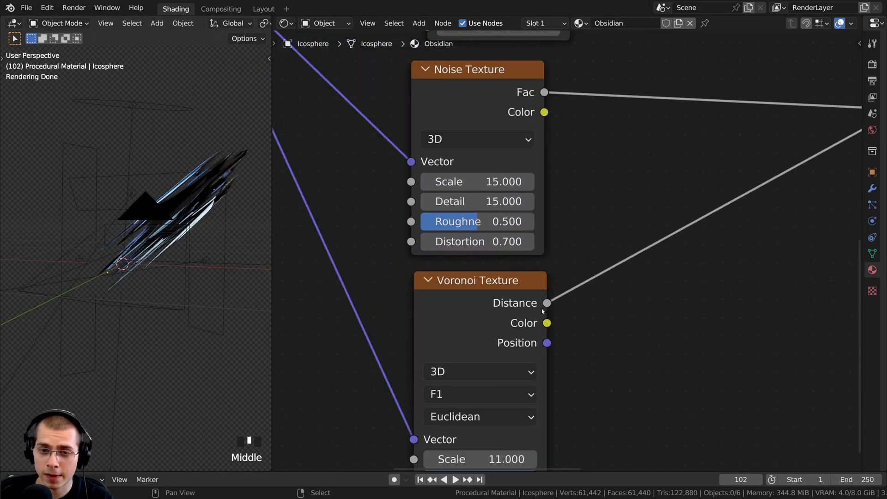
{"action": "scroll", "coordinate": [625, 297], "scroll_direction": "down", "scroll_amount": 6}
{"action": "middle_click_drag", "start_coordinate": [659, 251], "coordinate": [467, 295]}
{"action": "middle_click_drag", "start_coordinate": [650, 149], "coordinate": [382, 261]}
{"action": "middle_click_drag", "start_coordinate": [740, 92], "coordinate": [624, 123]}
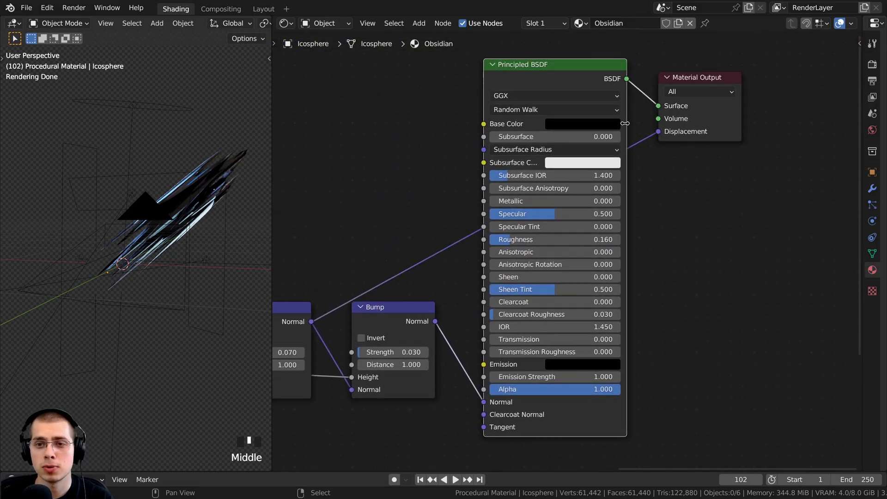
Step: Insert a Displacement node into the link feeding the Material Output's Displacement and place it below the Principled BSDF
{"action": "scroll", "coordinate": [454, 204], "scroll_direction": "down", "scroll_amount": 2}
{"action": "middle_click_drag", "start_coordinate": [415, 228], "coordinate": [553, 172]}
{"action": "key", "text": "shift+a"}
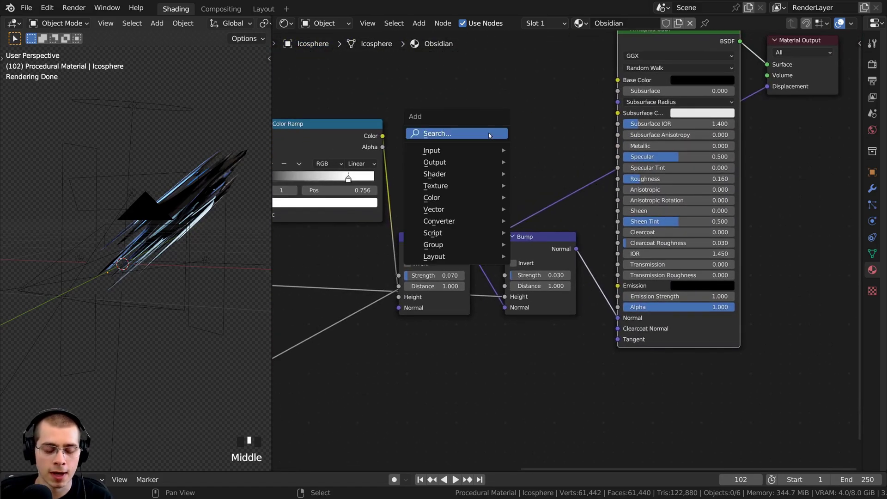
{"action": "left_click", "coordinate": [490, 134]}
{"action": "type", "text": "dis"}
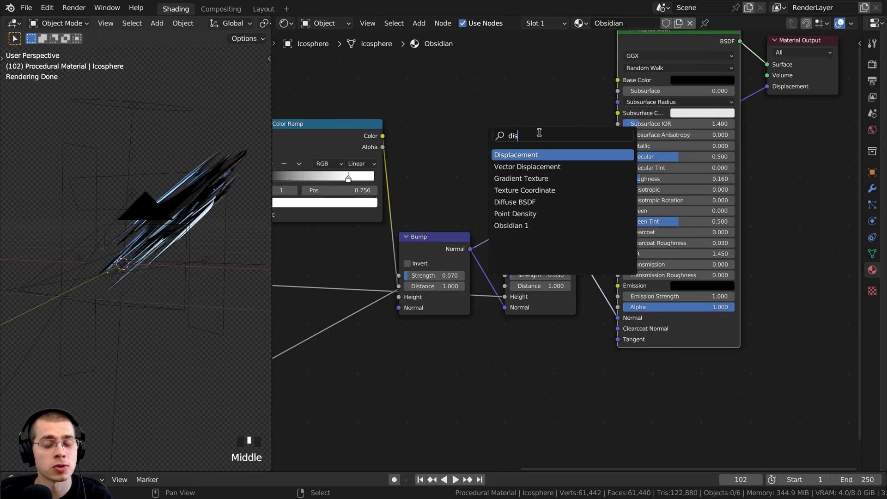
{"action": "left_click", "coordinate": [532, 155]}
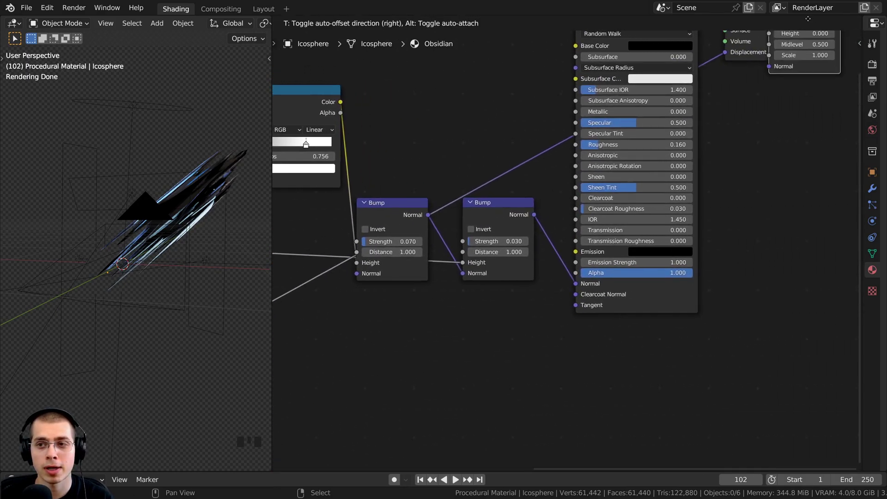
{"action": "left_click", "coordinate": [491, 150]}
{"action": "scroll", "coordinate": [491, 150], "scroll_direction": "down", "scroll_amount": 1}
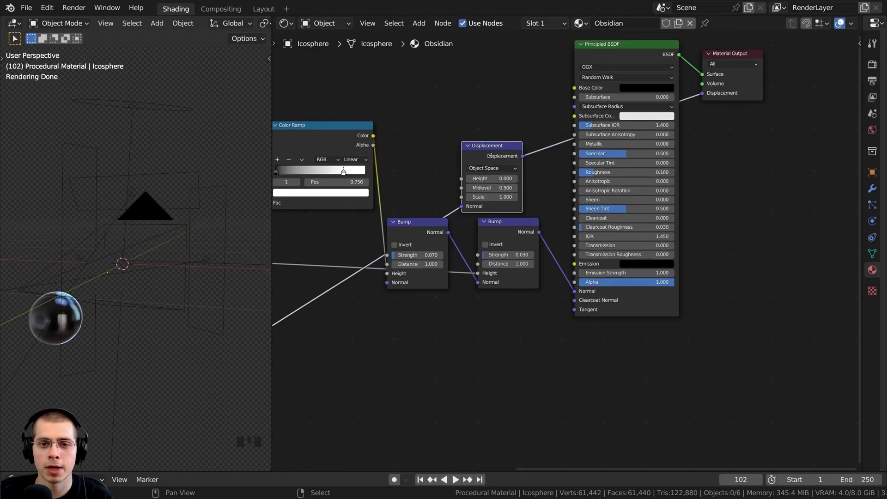
{"action": "left_click_drag", "start_coordinate": [491, 156], "coordinate": [656, 339]}
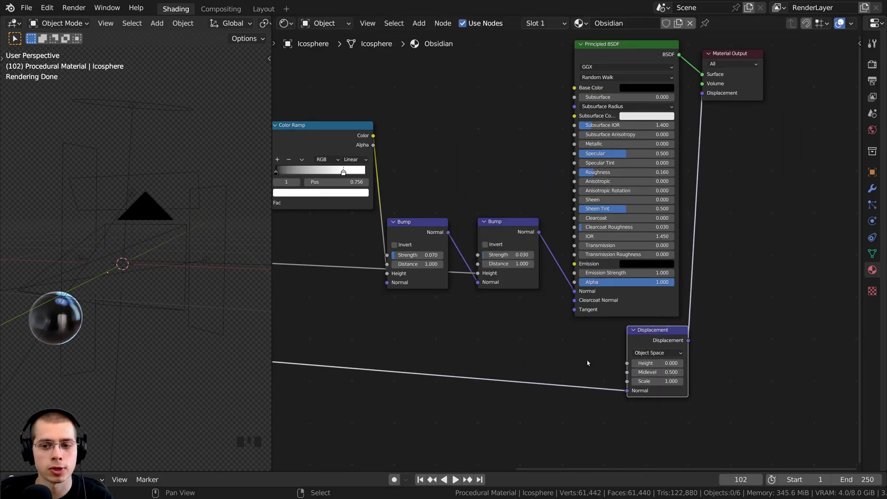
Step: Reroute the Voronoi Texture's Distance link from the Displacement node's Normal input to its Height input
{"action": "middle_click_drag", "start_coordinate": [588, 362], "coordinate": [731, 260]}
{"action": "middle_click_drag", "start_coordinate": [143, 323], "coordinate": [168, 318]}
{"action": "middle_click_drag", "start_coordinate": [413, 277], "coordinate": [370, 239]}
{"action": "scroll", "coordinate": [369, 239], "scroll_direction": "up", "scroll_amount": 3}
{"action": "scroll", "coordinate": [311, 211], "scroll_direction": "down", "scroll_amount": 1}
{"action": "middle_click_drag", "start_coordinate": [693, 253], "coordinate": [510, 274]}
{"action": "scroll", "coordinate": [510, 274], "scroll_direction": "up", "scroll_amount": 2}
{"action": "scroll", "coordinate": [510, 274], "scroll_direction": "up", "scroll_amount": 1}
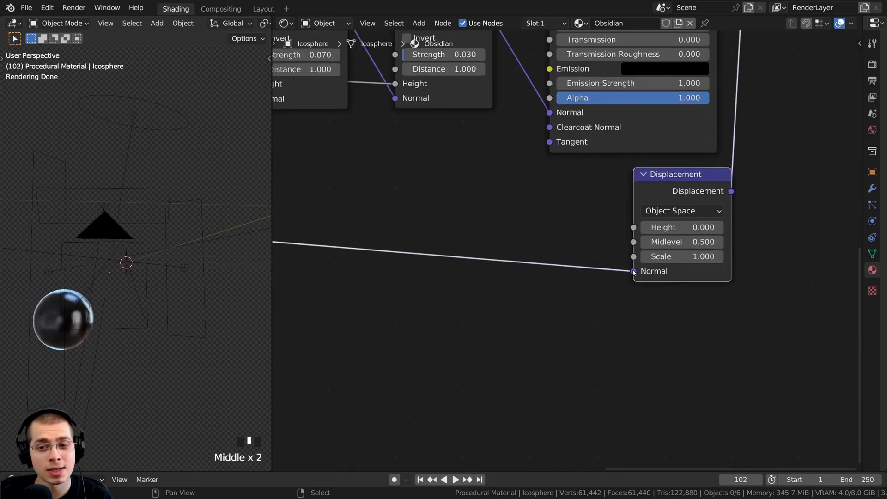
{"action": "left_click_drag", "start_coordinate": [634, 272], "coordinate": [634, 227]}
{"action": "scroll", "coordinate": [633, 227], "scroll_direction": "down", "scroll_amount": 4}
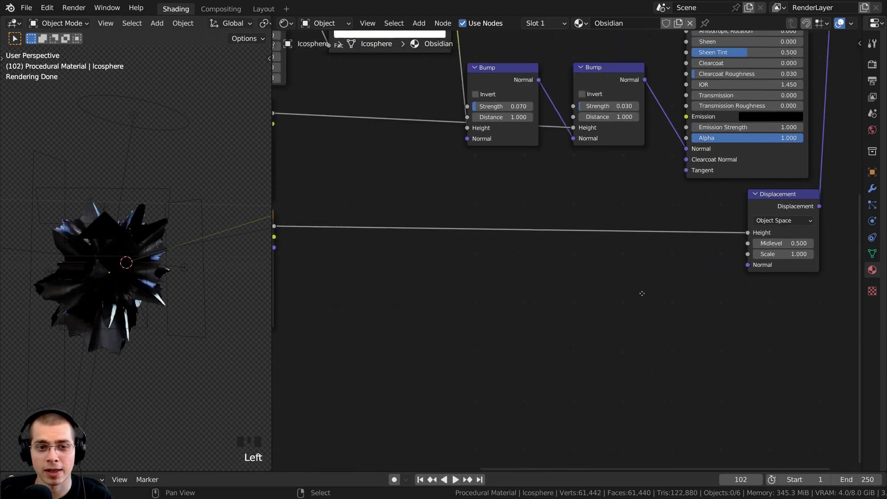
Step: Set the Displacement node's Scale to 0.07
{"action": "scroll", "coordinate": [330, 232], "scroll_direction": "up", "scroll_amount": 2}
{"action": "middle_click_drag", "start_coordinate": [666, 219], "coordinate": [524, 239]}
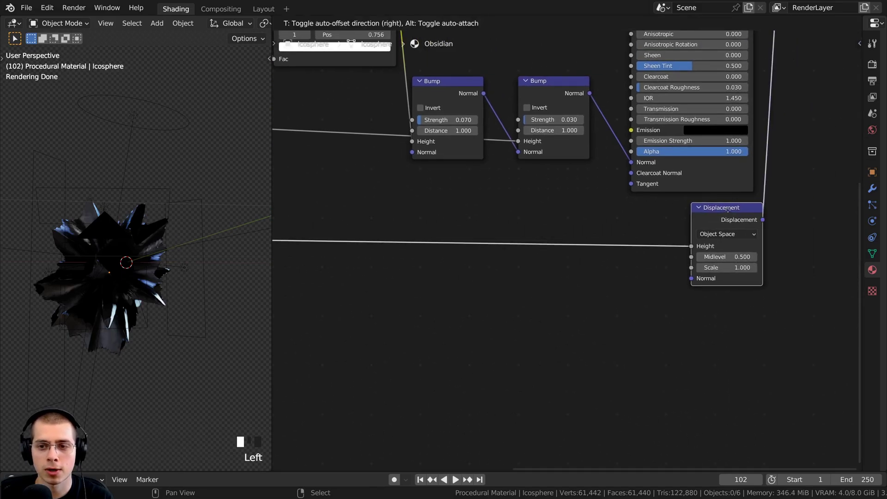
{"action": "key", "text": "KP_0"}
{"action": "middle_click_drag", "start_coordinate": [45, 302], "coordinate": [61, 366]}
{"action": "middle_click_drag", "start_coordinate": [588, 281], "coordinate": [382, 275]}
{"action": "scroll", "coordinate": [382, 275], "scroll_direction": "up", "scroll_amount": 2}
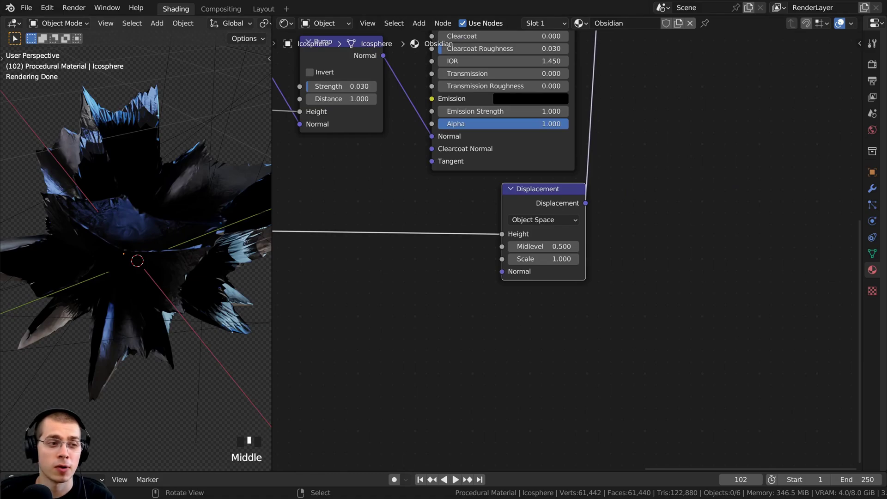
{"action": "left_click", "coordinate": [545, 259]}
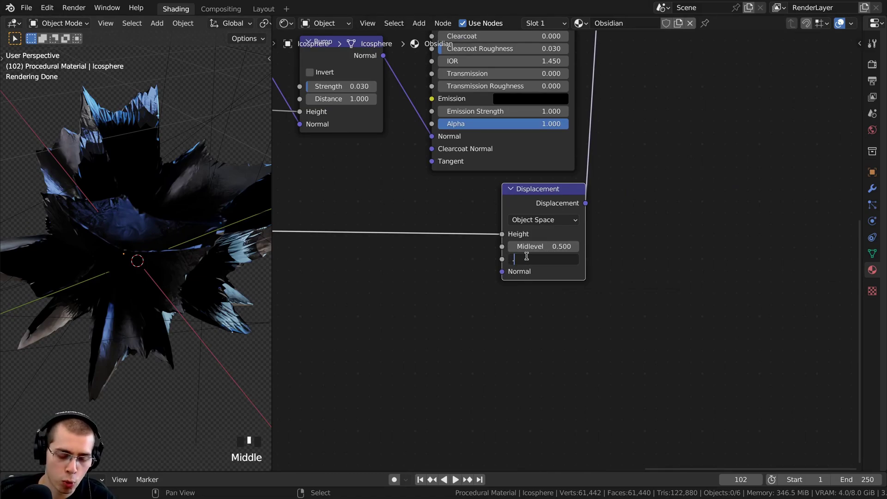
{"action": "type", "text": ".07"}
{"action": "key", "text": "Return"}
Step: Inspect the displaced surface from the camera view, both up close along the cell edges and as a whole
{"action": "scroll", "coordinate": [158, 252], "scroll_direction": "up", "scroll_amount": 2}
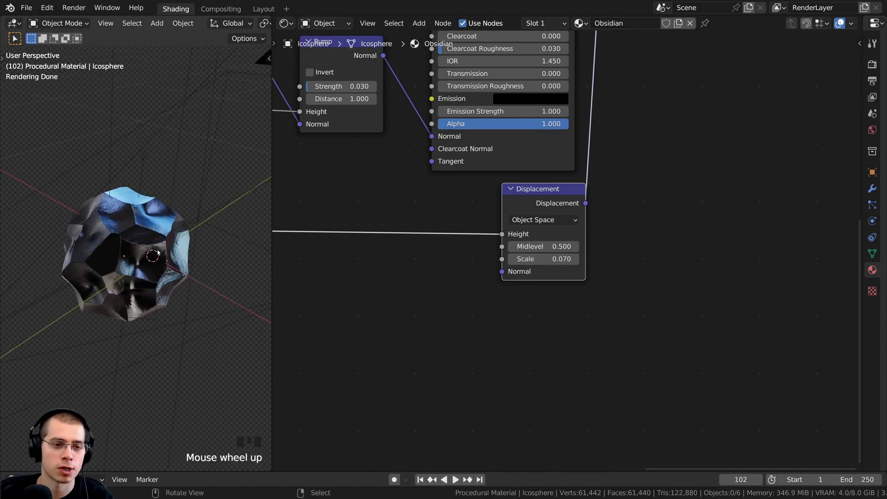
{"action": "key", "text": "KP_0"}
{"action": "scroll", "coordinate": [157, 252], "scroll_direction": "up", "scroll_amount": 6}
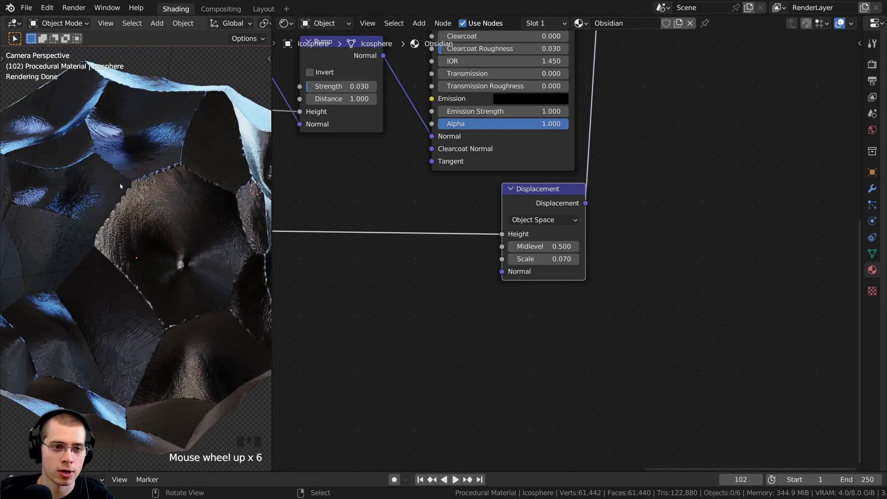
{"action": "scroll", "coordinate": [170, 172], "scroll_direction": "up", "scroll_amount": 3}
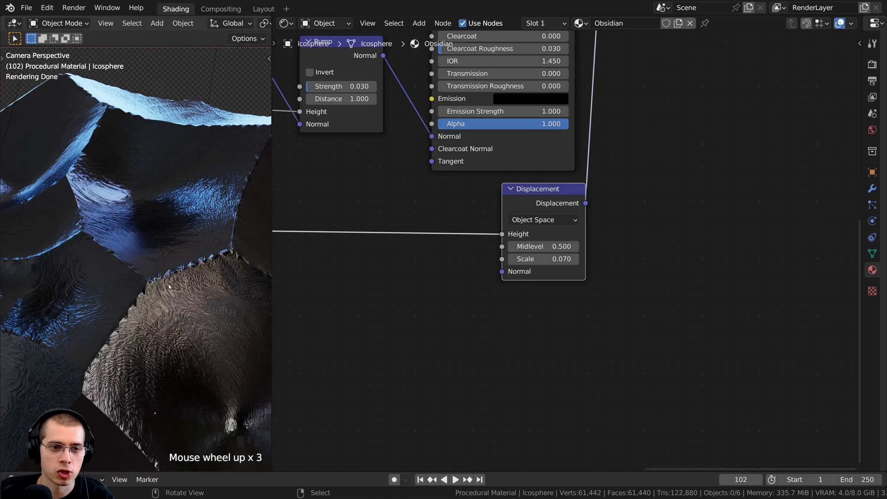
{"action": "scroll", "coordinate": [169, 287], "scroll_direction": "down", "scroll_amount": 6}
{"action": "middle_click_drag", "start_coordinate": [170, 287], "coordinate": [169, 212], "text": "shift"}
{"action": "scroll", "coordinate": [407, 243], "scroll_direction": "down", "scroll_amount": 5}
{"action": "middle_click_drag", "start_coordinate": [406, 243], "coordinate": [570, 228], "text": "shift"}
{"action": "left_click", "coordinate": [549, 245]}
{"action": "middle_click_drag", "start_coordinate": [184, 234], "coordinate": [166, 243], "text": "shift"}
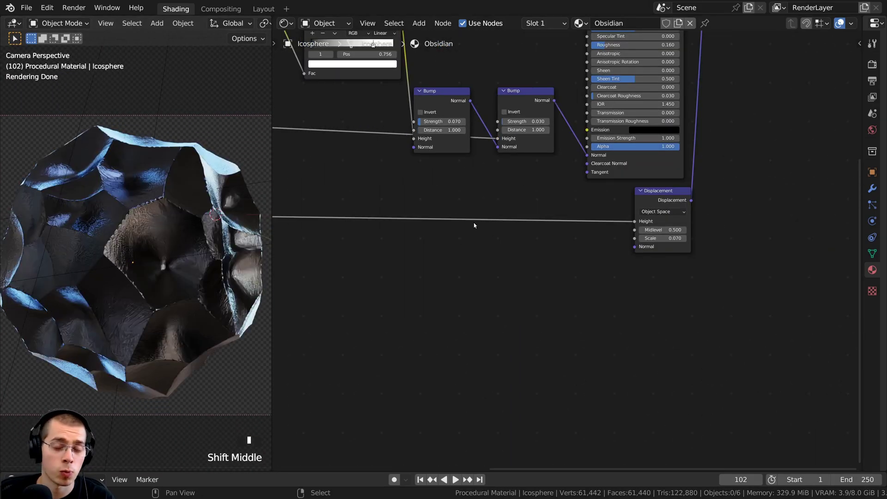
Step: Insert a Mix Color node between the Voronoi Texture's Distance and the Displacement node's Height
{"action": "middle_click_drag", "start_coordinate": [473, 225], "coordinate": [493, 217], "text": "shift"}
{"action": "key", "text": "shift+a"}
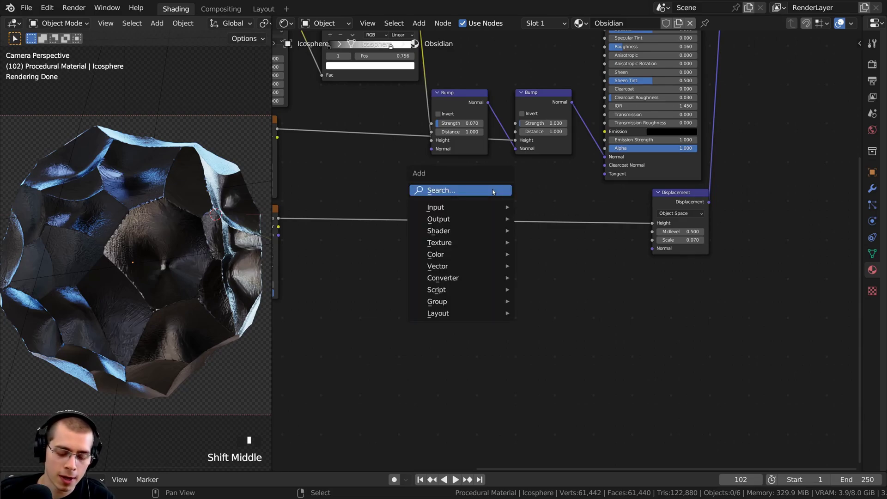
{"action": "type", "text": "mix"}
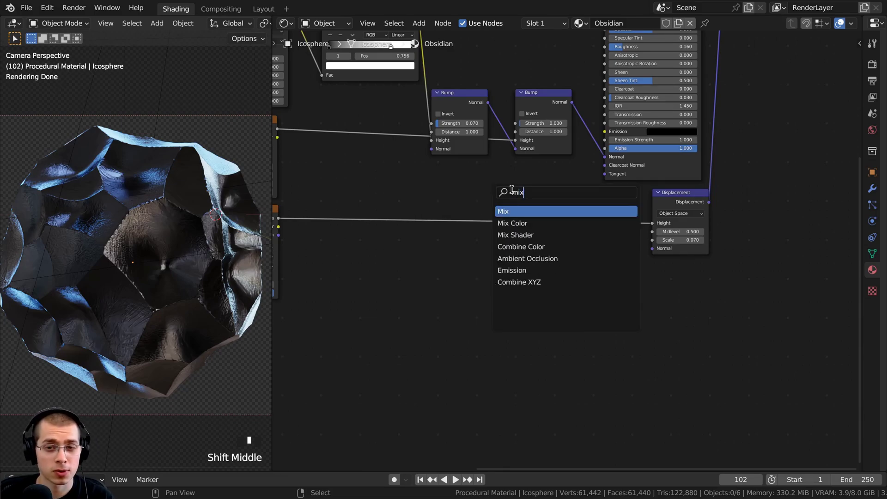
{"action": "key", "text": "Down"}
{"action": "key", "text": "Return"}
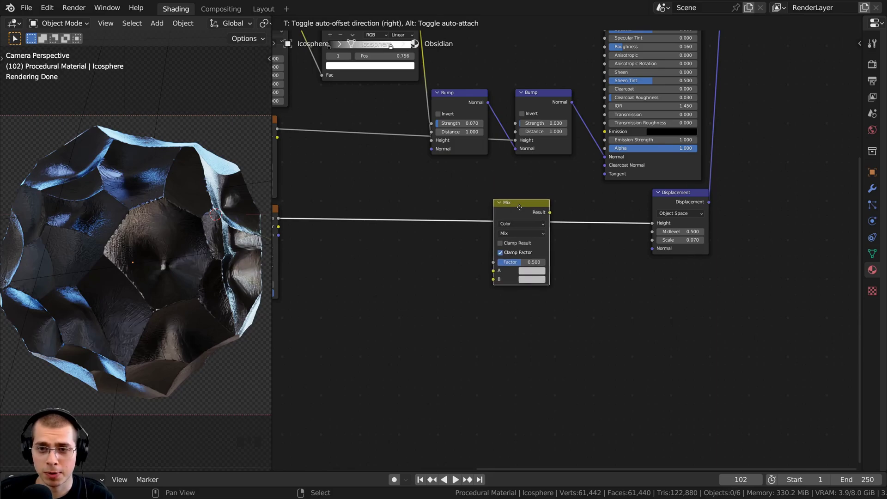
{"action": "left_click", "coordinate": [606, 197]}
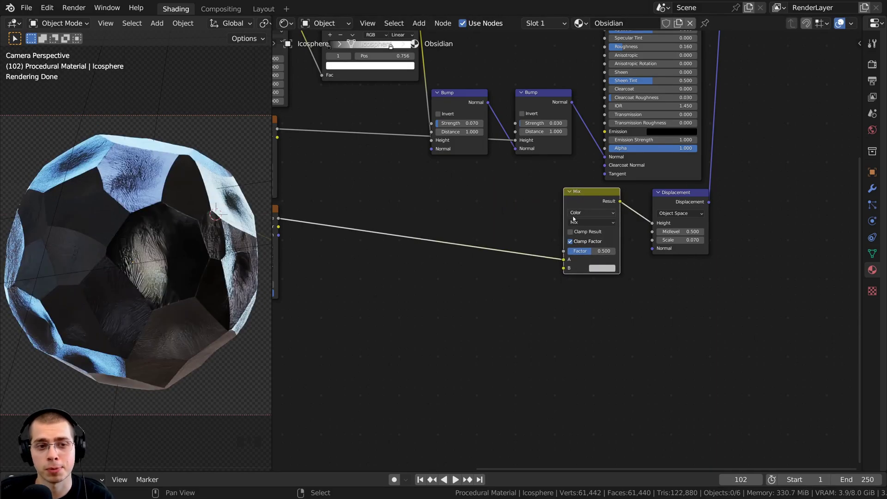
{"action": "middle_click_drag", "start_coordinate": [572, 211], "coordinate": [581, 212]}
{"action": "left_click_drag", "start_coordinate": [589, 205], "coordinate": [601, 208]}
Step: Connect the Noise Texture's Color output to the Mix node's B input alongside the Voronoi in A
{"action": "middle_click_drag", "start_coordinate": [481, 219], "coordinate": [572, 196]}
{"action": "left_click", "coordinate": [371, 206]}
{"action": "scroll", "coordinate": [610, 203], "scroll_direction": "up", "scroll_amount": 1}
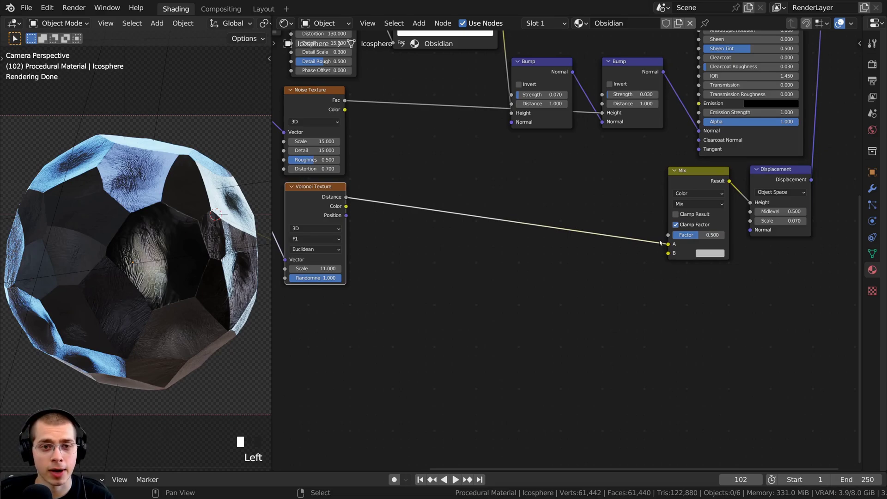
{"action": "scroll", "coordinate": [525, 185], "scroll_direction": "down", "scroll_amount": 1}
{"action": "middle_click_drag", "start_coordinate": [523, 185], "coordinate": [553, 193]}
{"action": "left_click", "coordinate": [356, 129]}
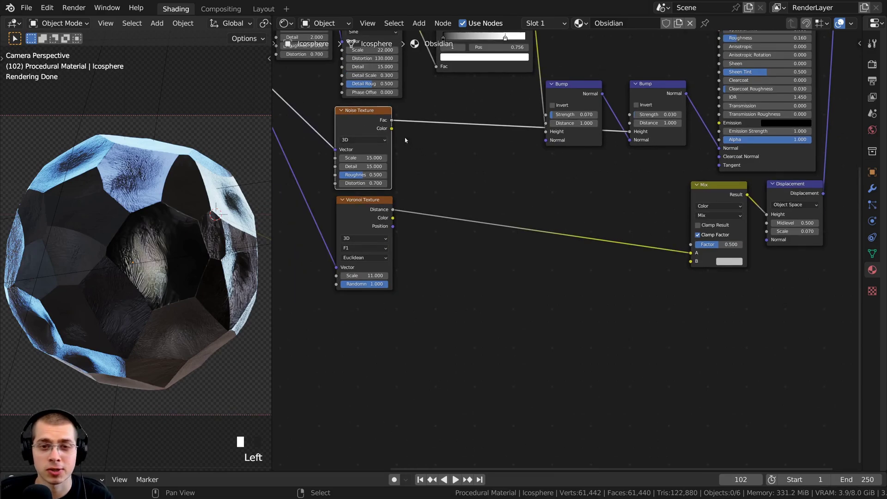
{"action": "left_click_drag", "start_coordinate": [391, 129], "coordinate": [693, 263]}
{"action": "scroll", "coordinate": [703, 177], "scroll_direction": "up", "scroll_amount": 1}
{"action": "middle_click_drag", "start_coordinate": [704, 177], "coordinate": [678, 162]}
{"action": "left_click", "coordinate": [680, 170]}
Step: Set the Mix node's Factor to 0.382 to favour the Voronoi over the noise
{"action": "middle_click_drag", "start_coordinate": [276, 130], "coordinate": [374, 127]}
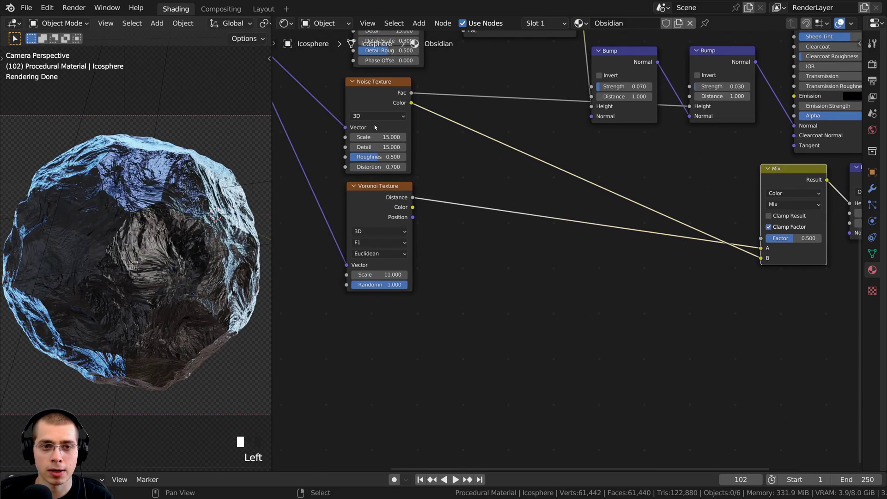
{"action": "left_click", "coordinate": [360, 98]}
{"action": "left_click", "coordinate": [373, 199]}
{"action": "middle_click_drag", "start_coordinate": [623, 267], "coordinate": [323, 340]}
{"action": "scroll", "coordinate": [447, 318], "scroll_direction": "up", "scroll_amount": 4}
{"action": "scroll", "coordinate": [447, 319], "scroll_direction": "up", "scroll_amount": 2}
{"action": "mouse_move", "coordinate": [548, 250]}
{"action": "left_mouse_down"}
{"action": "mouse_move", "coordinate": [583, 250]}
{"action": "mouse_move", "coordinate": [507, 250]}
{"action": "mouse_move", "coordinate": [596, 250]}
{"action": "mouse_move", "coordinate": [508, 250]}
{"action": "mouse_move", "coordinate": [541, 250]}
{"action": "left_mouse_up"}
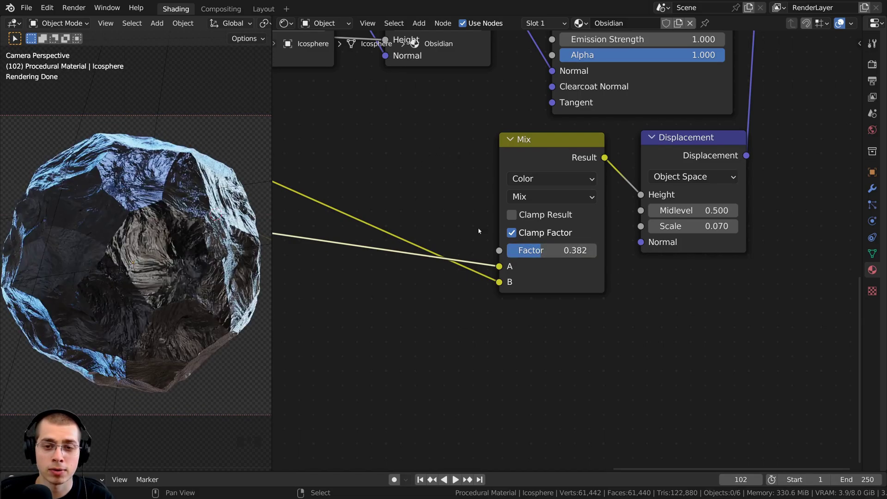
Step: Change the Mix node's blending mode to Darken and check the surface up close
{"action": "left_click", "coordinate": [546, 197]}
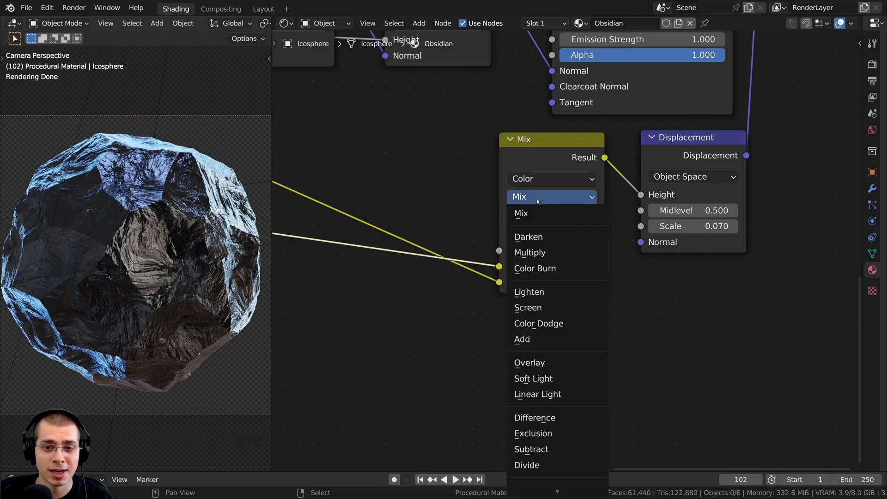
{"action": "left_click", "coordinate": [529, 238]}
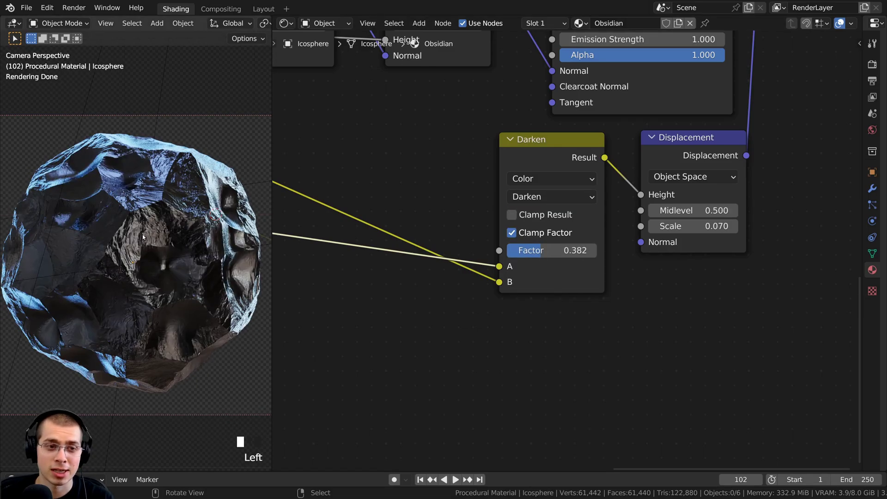
{"action": "scroll", "coordinate": [143, 237], "scroll_direction": "up", "scroll_amount": 2}
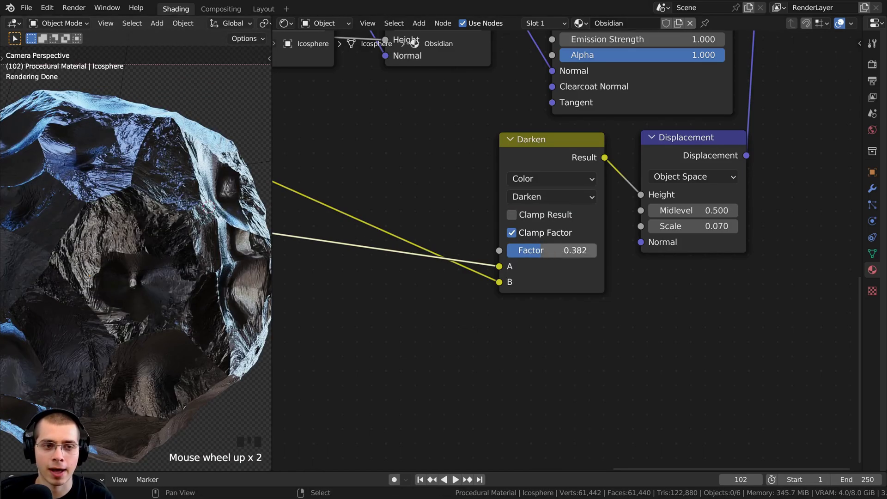
Step: Try Factor values of 0, 0.665 and 0.542 on the Darken node to compare their effect on the displacement
{"action": "left_click_drag", "start_coordinate": [545, 250], "coordinate": [505, 250]}
{"action": "scroll", "coordinate": [113, 252], "scroll_direction": "down", "scroll_amount": 1}
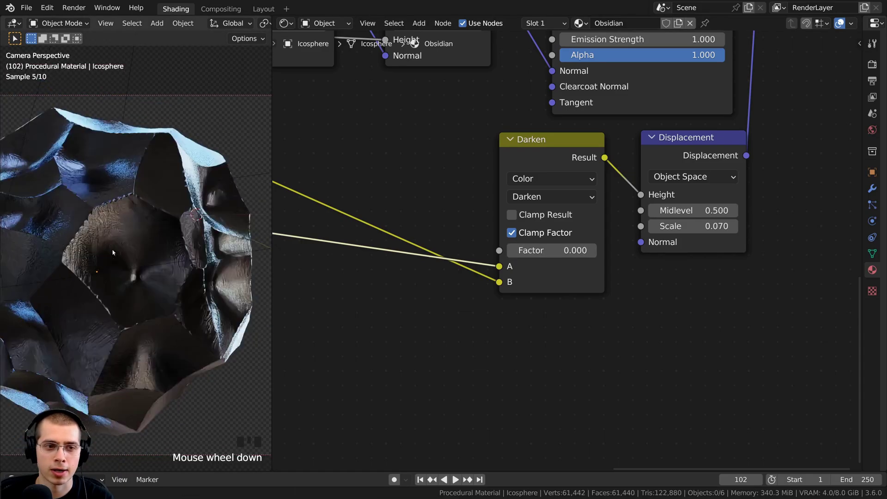
{"action": "scroll", "coordinate": [112, 252], "scroll_direction": "down", "scroll_amount": 1}
{"action": "scroll", "coordinate": [113, 252], "scroll_direction": "up", "scroll_amount": 2}
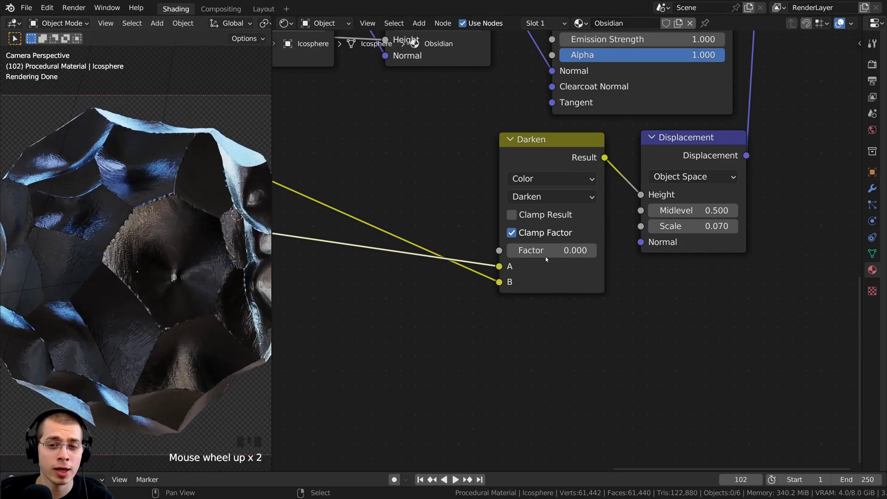
{"action": "left_click_drag", "start_coordinate": [546, 250], "coordinate": [614, 250]}
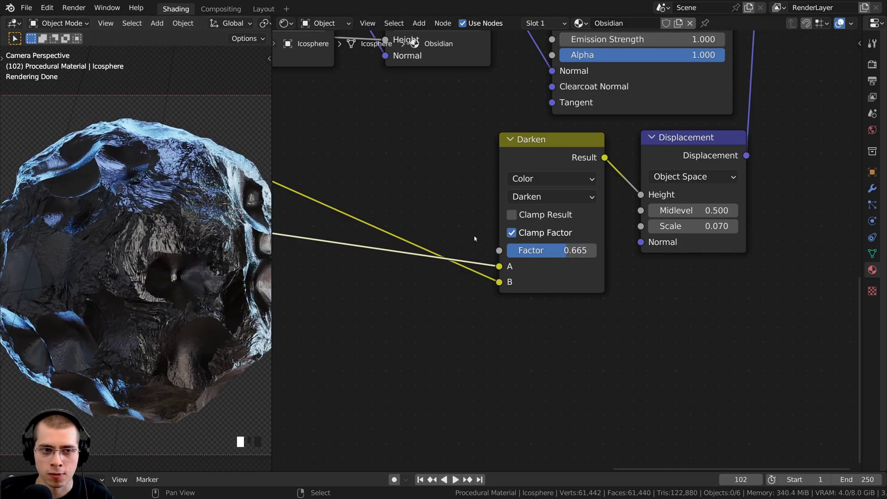
{"action": "left_click_drag", "start_coordinate": [554, 250], "coordinate": [542, 250]}
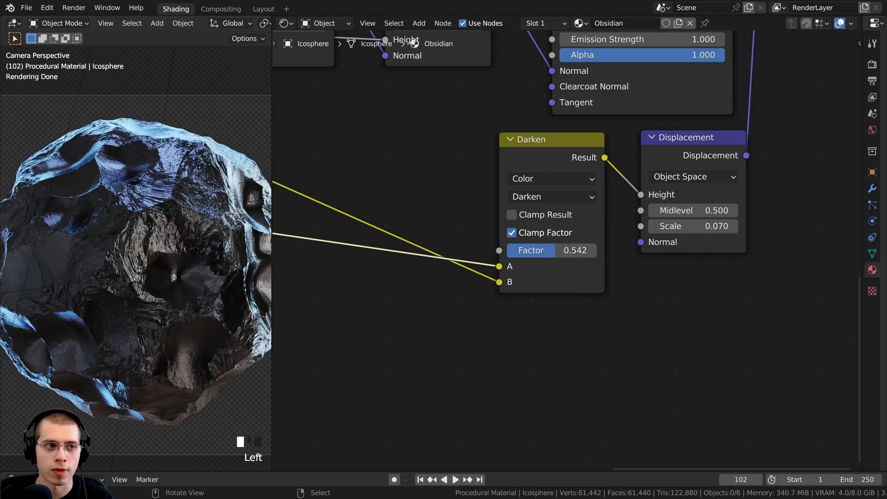
Step: Set the Darken node's Factor to 0.3
{"action": "left_click", "coordinate": [569, 250]}
{"action": "type", "text": ".3"}
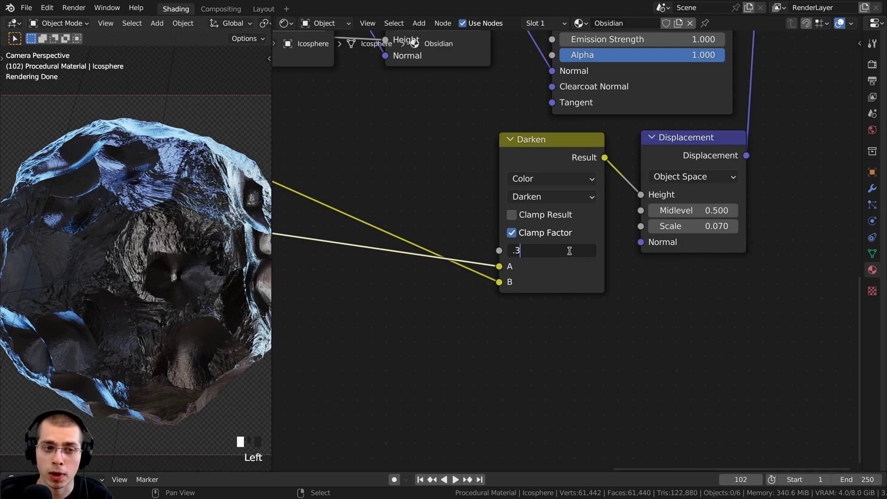
{"action": "key", "text": "Return"}
Step: Examine the displaced icosphere up close and from other angles, and review the complete obsidian node tree
{"action": "middle_click_drag", "start_coordinate": [138, 241], "coordinate": [181, 236], "text": "shift"}
{"action": "scroll", "coordinate": [167, 143], "scroll_direction": "up", "scroll_amount": 6}
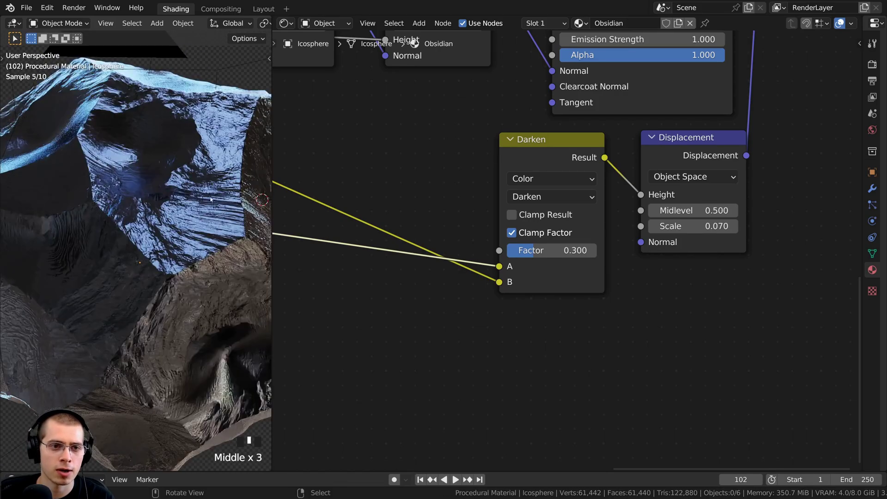
{"action": "scroll", "coordinate": [181, 236], "scroll_direction": "down", "scroll_amount": 3}
{"action": "scroll", "coordinate": [125, 217], "scroll_direction": "up", "scroll_amount": 2}
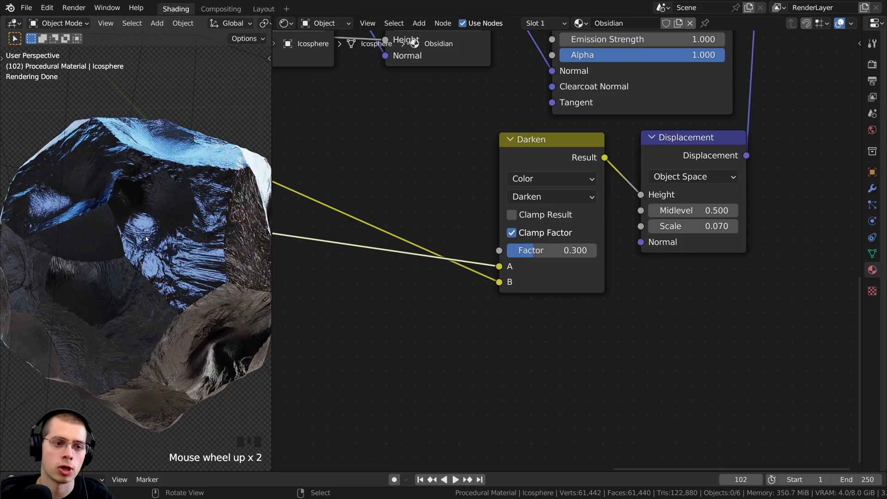
{"action": "key", "text": "KP_0"}
{"action": "scroll", "coordinate": [146, 239], "scroll_direction": "down", "scroll_amount": 2}
{"action": "scroll", "coordinate": [493, 305], "scroll_direction": "down", "scroll_amount": 5}
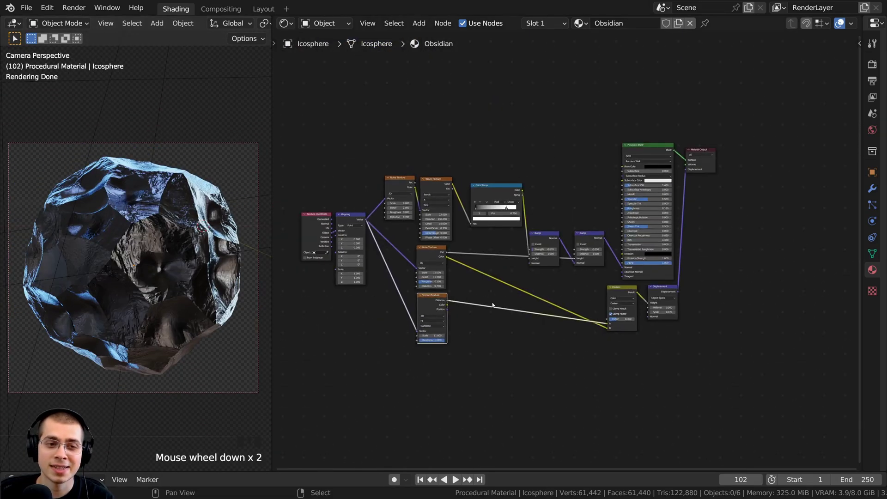
{"action": "scroll", "coordinate": [508, 196], "scroll_direction": "up", "scroll_amount": 3}
{"action": "key", "text": "a"}
{"action": "scroll", "coordinate": [547, 176], "scroll_direction": "up", "scroll_amount": 2}
{"action": "middle_click_drag", "start_coordinate": [575, 135], "coordinate": [591, 131]}
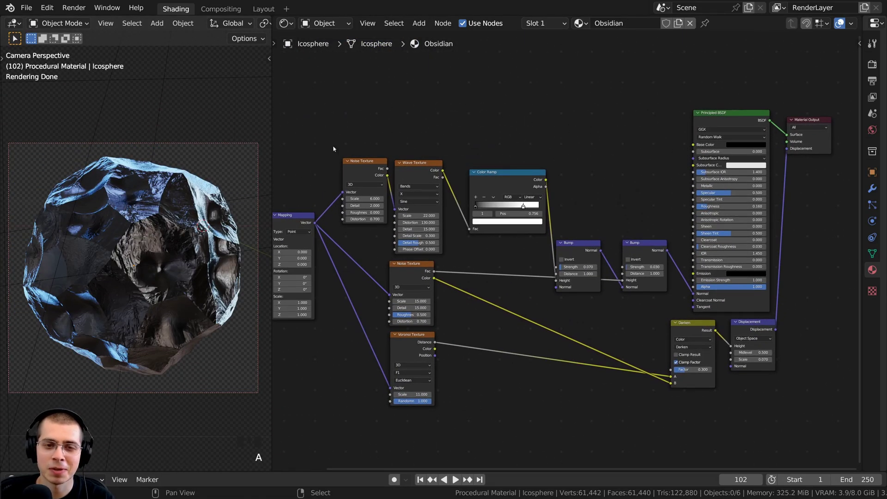
{"action": "middle_click_drag", "start_coordinate": [334, 149], "coordinate": [341, 149]}
{"action": "middle_click_drag", "start_coordinate": [194, 245], "coordinate": [59, 243]}
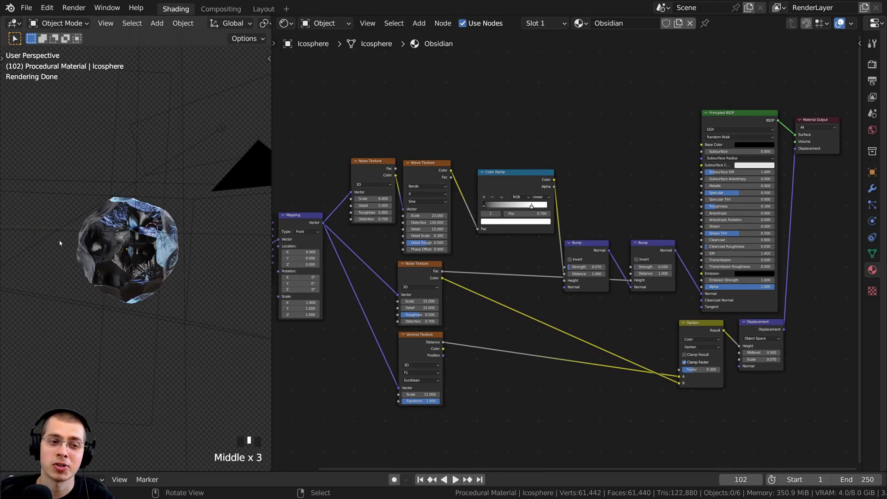
{"action": "key", "text": "KP_0"}
{"action": "scroll", "coordinate": [448, 137], "scroll_direction": "down", "scroll_amount": 2}
Step: Select every node except the Material Output and combine them into one node group
{"action": "left_click", "coordinate": [450, 135]}
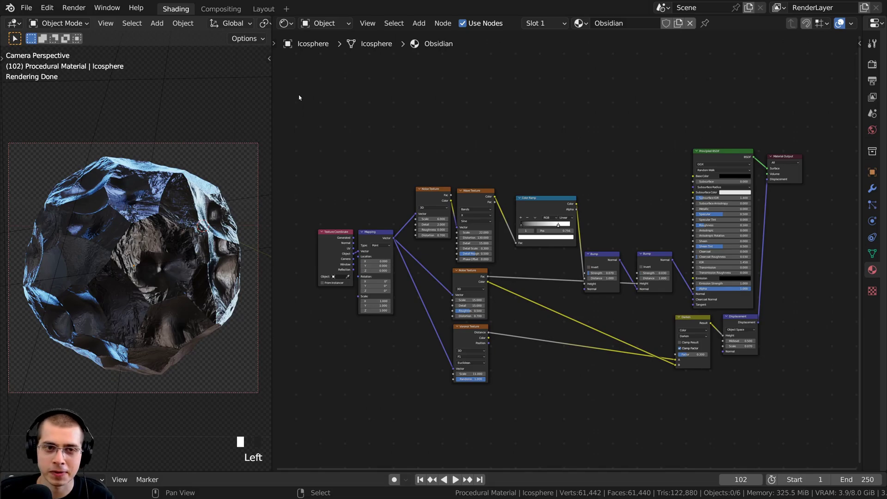
{"action": "left_click_drag", "start_coordinate": [301, 92], "coordinate": [734, 398]}
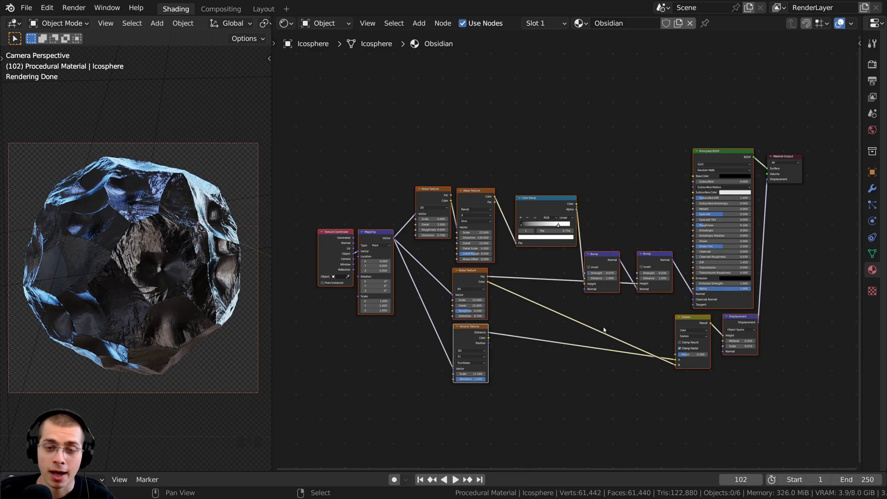
{"action": "key", "text": "ctrl+g"}
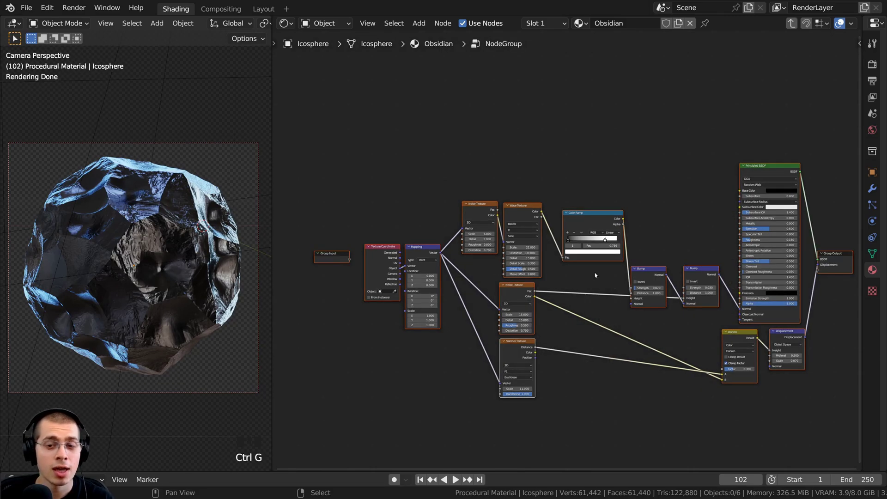
{"action": "middle_click", "coordinate": [536, 223]}
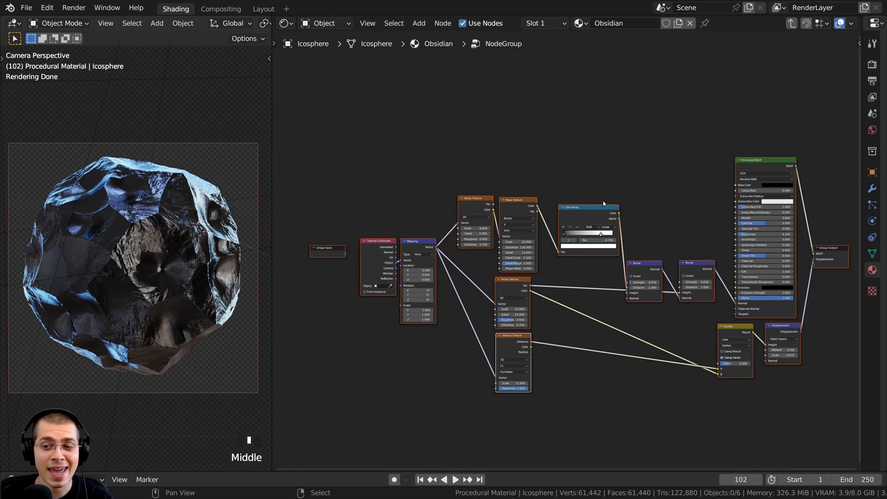
Step: Rename the node group's BSDF output to Shader in the group's output list
{"action": "key", "text": "n"}
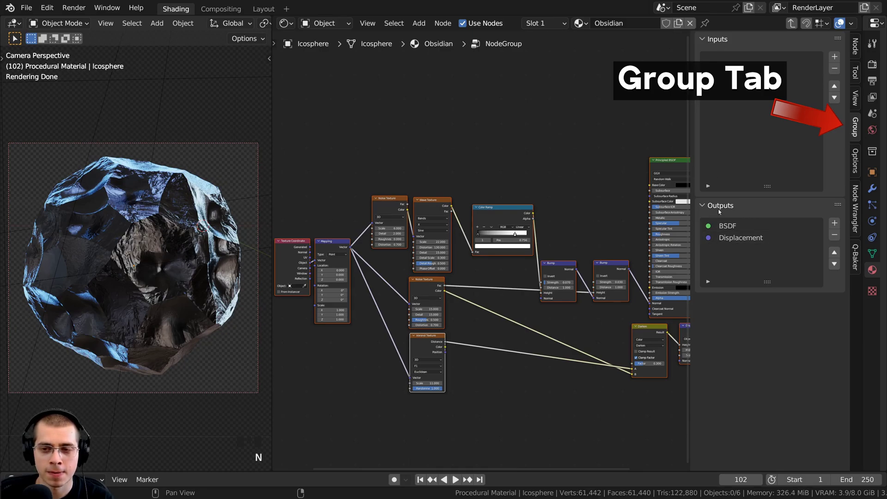
{"action": "double_click", "coordinate": [729, 225]}
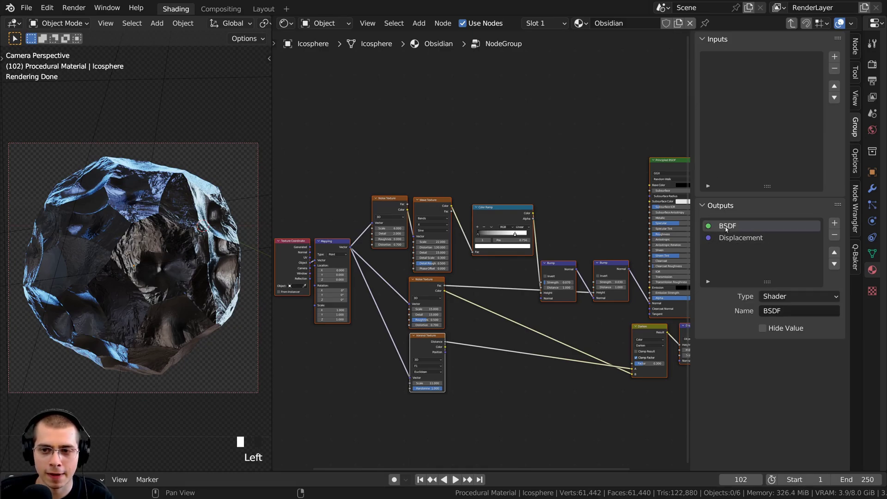
{"action": "type", "text": "Shader"}
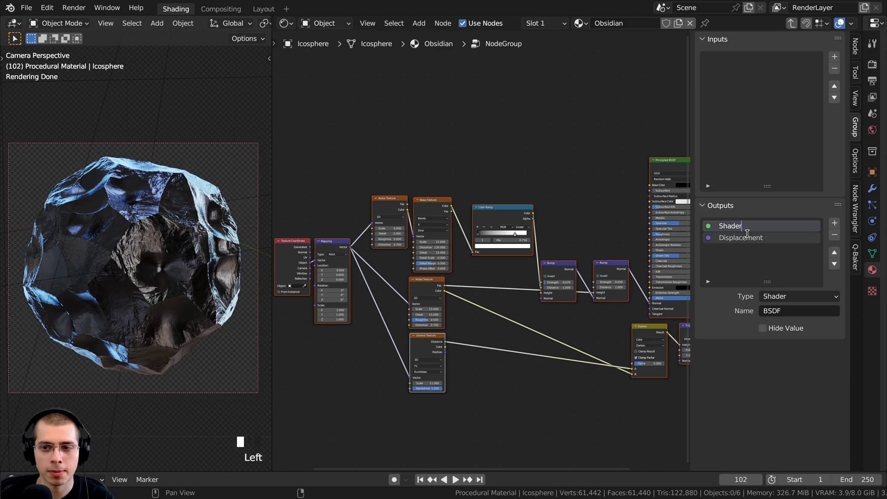
{"action": "left_click", "coordinate": [747, 233]}
{"action": "left_click", "coordinate": [747, 234]}
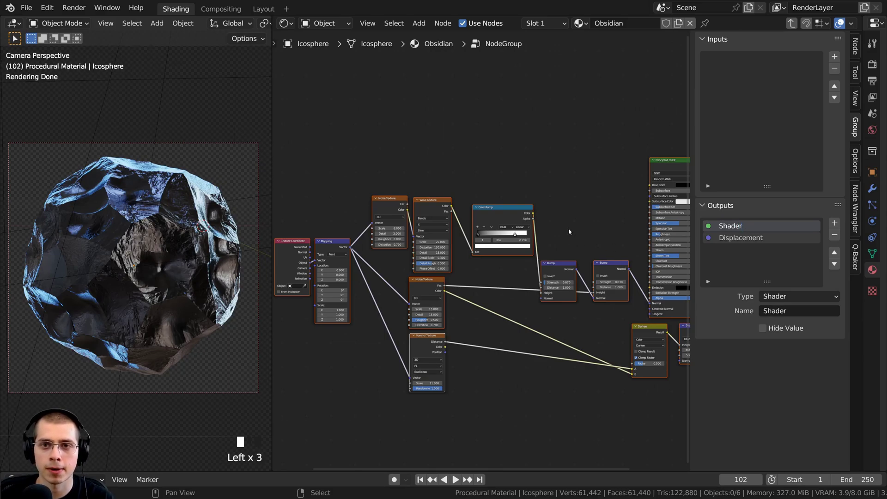
{"action": "middle_click_drag", "start_coordinate": [574, 176], "coordinate": [575, 178]}
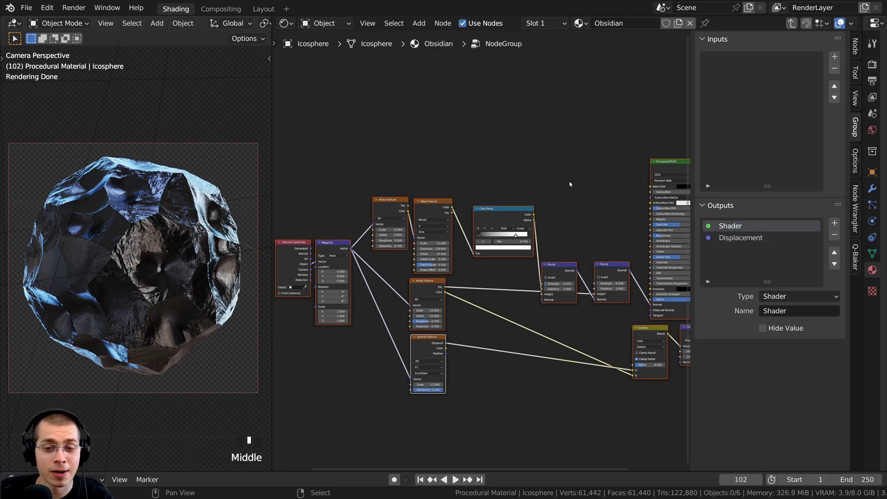
Step: Leave the node group, place its node beside the Material Output and widen it so its name fits
{"action": "key", "text": "Tab"}
{"action": "left_click", "coordinate": [429, 245]}
{"action": "middle_click_drag", "start_coordinate": [429, 245], "coordinate": [252, 305]}
{"action": "scroll", "coordinate": [367, 318], "scroll_direction": "down", "scroll_amount": 1}
{"action": "left_click_drag", "start_coordinate": [286, 309], "coordinate": [589, 181]}
{"action": "scroll", "coordinate": [573, 188], "scroll_direction": "up", "scroll_amount": 2}
{"action": "middle_click_drag", "start_coordinate": [566, 184], "coordinate": [447, 220]}
{"action": "scroll", "coordinate": [445, 219], "scroll_direction": "up", "scroll_amount": 4}
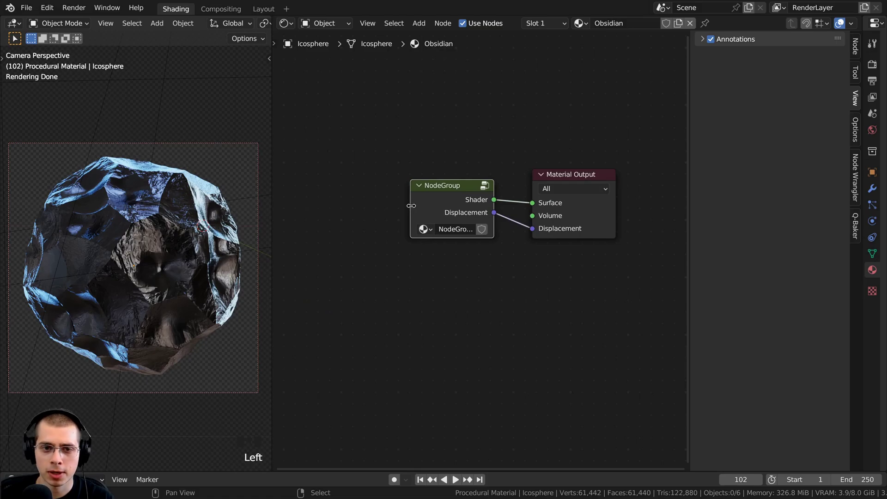
{"action": "left_click_drag", "start_coordinate": [411, 205], "coordinate": [341, 205]}
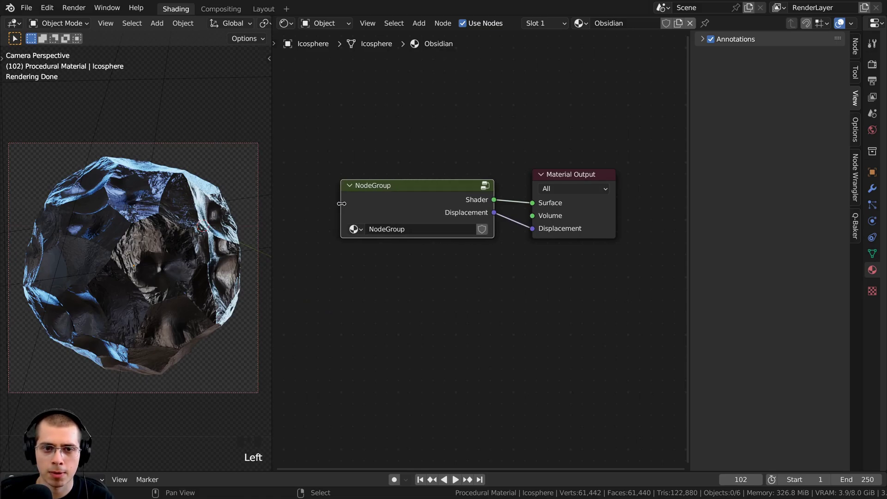
{"action": "left_click_drag", "start_coordinate": [400, 184], "coordinate": [409, 183]}
Step: Rename the node group Obsidian by copying the material's name, and adjust the node's width and position
{"action": "double_click", "coordinate": [607, 23]}
{"action": "key", "text": "ctrl+c"}
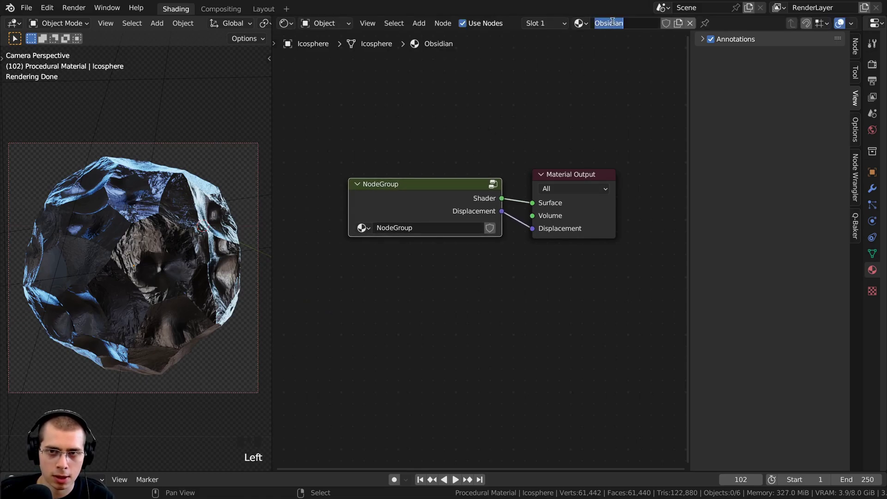
{"action": "left_click", "coordinate": [391, 229]}
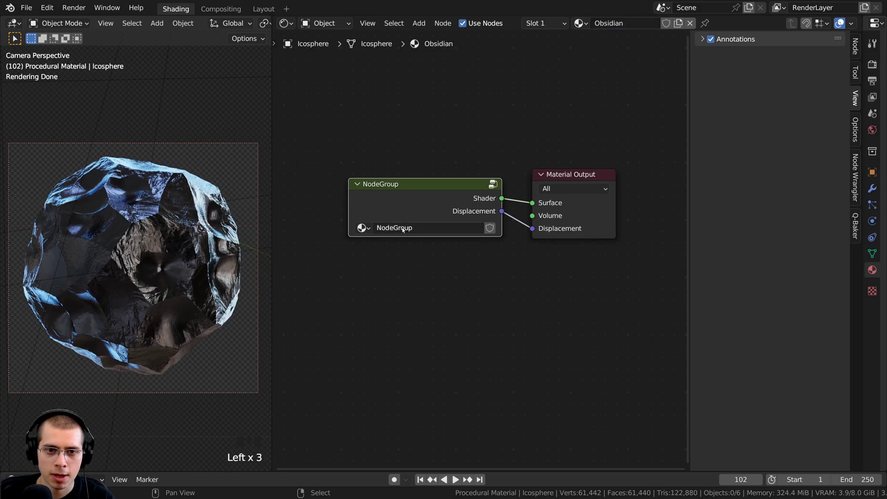
{"action": "double_click", "coordinate": [402, 227]}
{"action": "key", "text": "ctrl+v"}
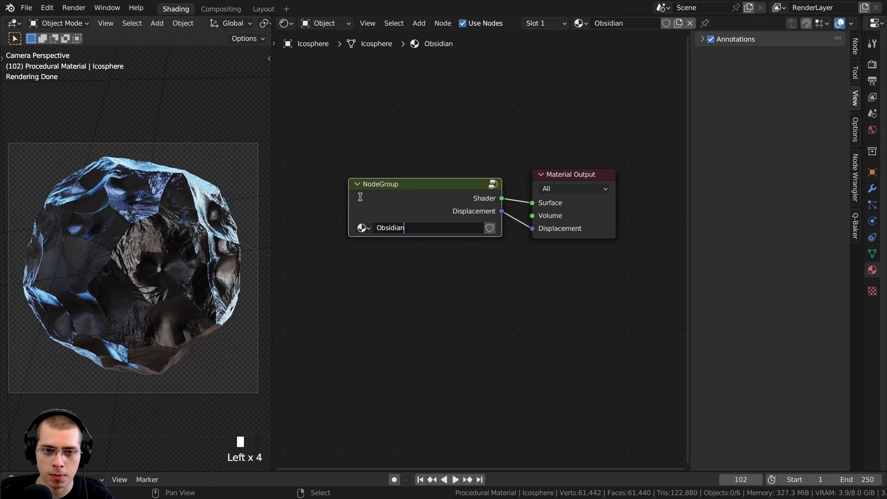
{"action": "left_click_drag", "start_coordinate": [348, 201], "coordinate": [344, 201]}
{"action": "left_click_drag", "start_coordinate": [409, 191], "coordinate": [445, 189]}
{"action": "scroll", "coordinate": [416, 220], "scroll_direction": "up", "scroll_amount": 1}
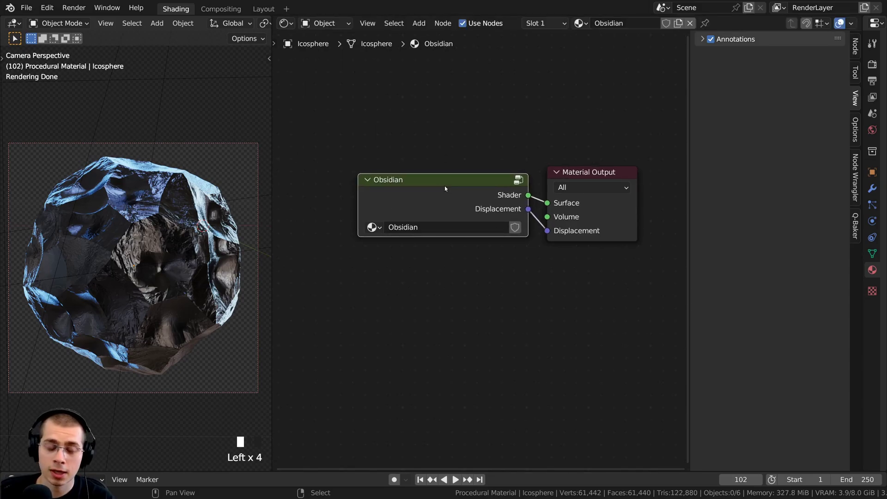
Step: Enter the Obsidian node group for editing, with its inputs and outputs lists shown
{"action": "key", "text": "Tab"}
{"action": "scroll", "coordinate": [436, 190], "scroll_direction": "down", "scroll_amount": 5}
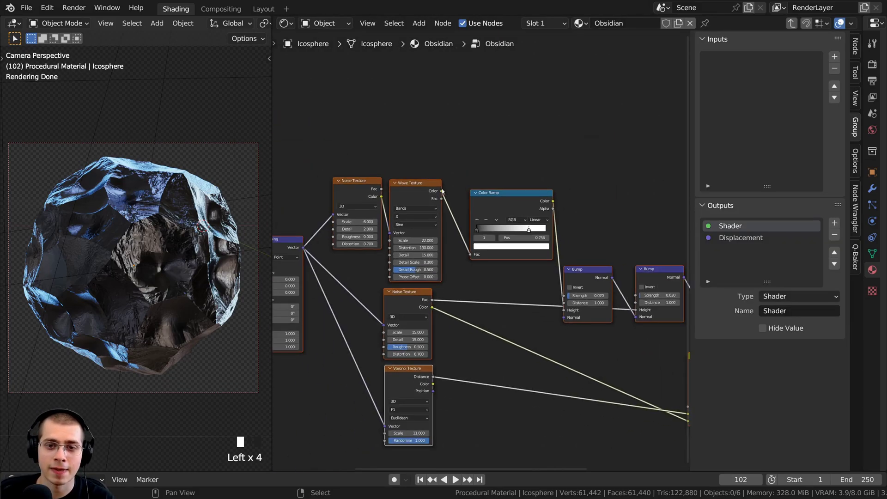
{"action": "key", "text": "Tab"}
{"action": "key", "text": "Tab"}
{"action": "scroll", "coordinate": [470, 186], "scroll_direction": "down", "scroll_amount": 1}
{"action": "middle_click_drag", "start_coordinate": [482, 213], "coordinate": [491, 214]}
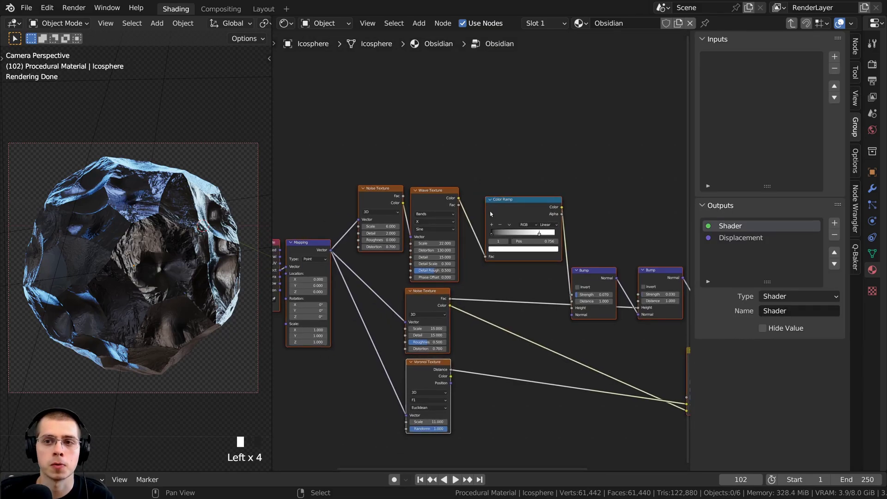
{"action": "key", "text": "n"}
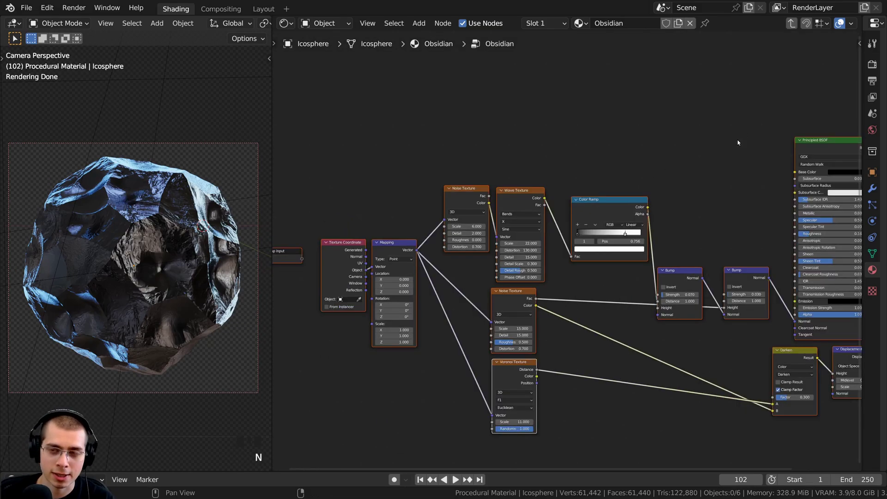
{"action": "key", "text": "n"}
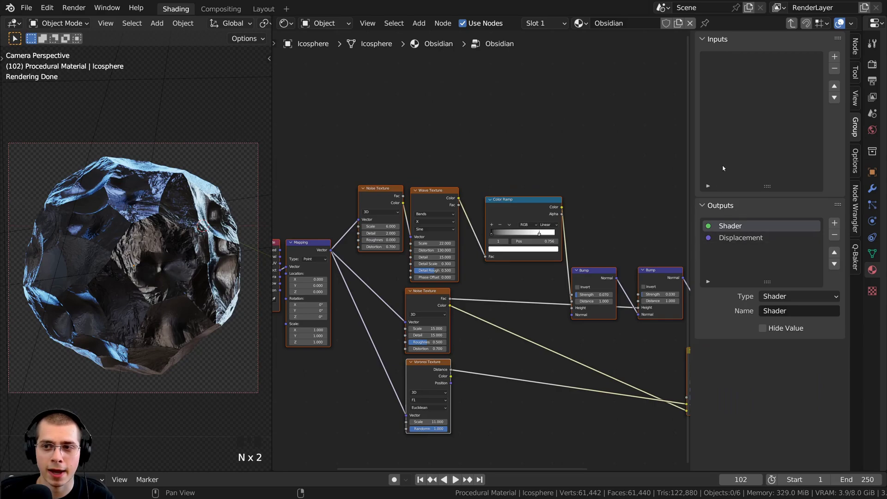
Step: Deselect all nodes and move the Group Input node below the Texture Coordinate node, close to the Mapping node's Scale
{"action": "middle_click_drag", "start_coordinate": [486, 265], "coordinate": [504, 252]}
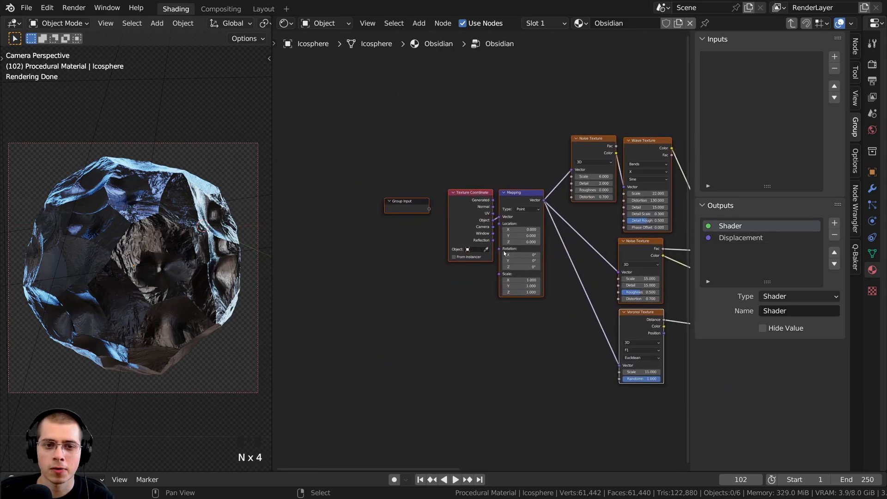
{"action": "scroll", "coordinate": [505, 251], "scroll_direction": "up", "scroll_amount": 4}
{"action": "key", "text": "a"}
{"action": "scroll", "coordinate": [357, 207], "scroll_direction": "up", "scroll_amount": 1}
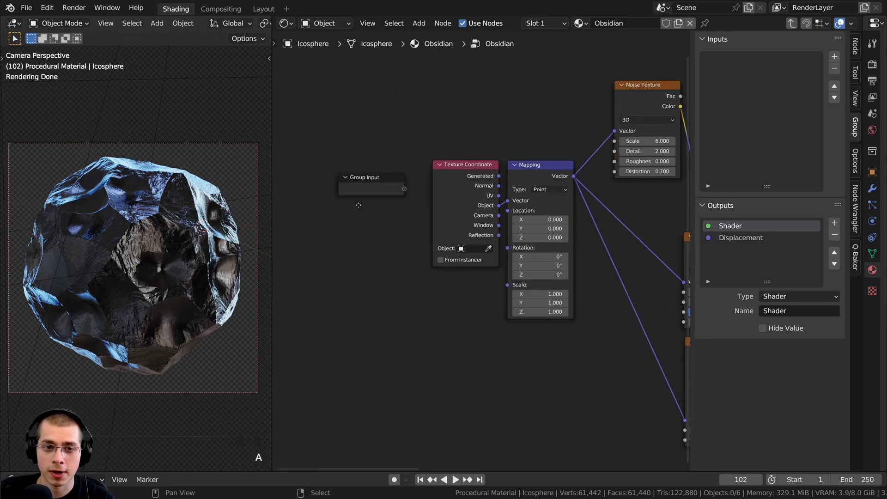
{"action": "middle_click_drag", "start_coordinate": [358, 204], "coordinate": [363, 188]}
{"action": "left_click_drag", "start_coordinate": [363, 168], "coordinate": [400, 287]}
{"action": "scroll", "coordinate": [445, 372], "scroll_direction": "up", "scroll_amount": 1}
{"action": "scroll", "coordinate": [483, 252], "scroll_direction": "up", "scroll_amount": 1}
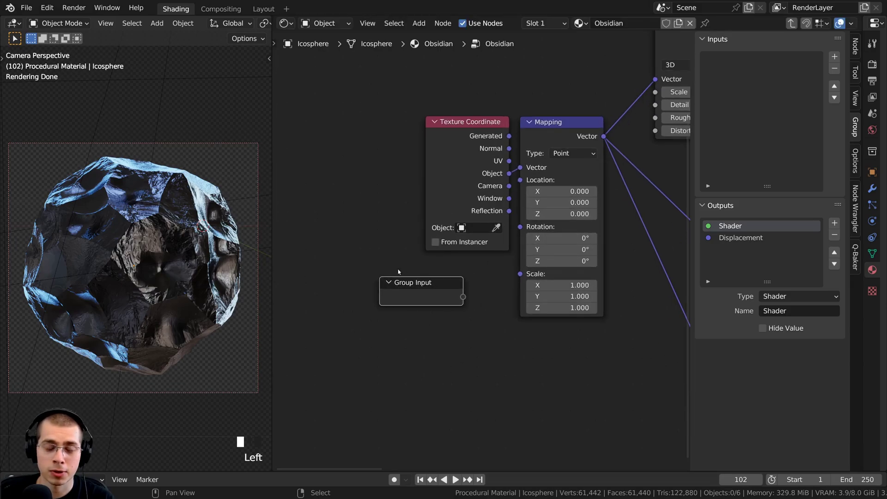
Step: Expose the Mapping node's Scale as a group input by linking it to the Group Input node
{"action": "key", "text": "Tab"}
{"action": "key", "text": "Tab"}
{"action": "scroll", "coordinate": [451, 259], "scroll_direction": "up", "scroll_amount": 1}
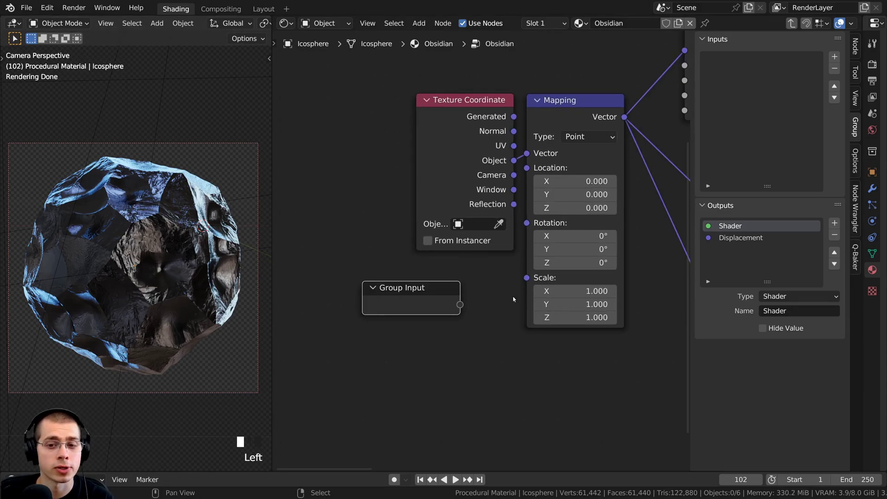
{"action": "scroll", "coordinate": [525, 279], "scroll_direction": "down", "scroll_amount": 3}
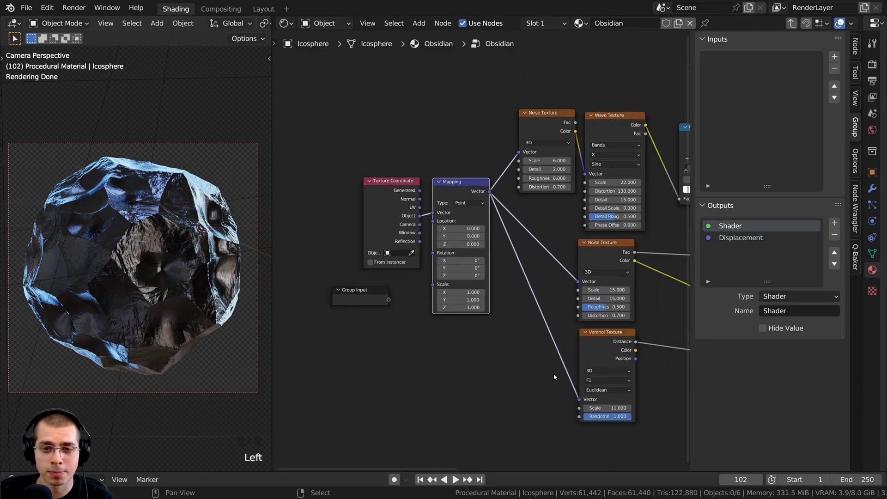
{"action": "scroll", "coordinate": [468, 194], "scroll_direction": "up", "scroll_amount": 3}
{"action": "scroll", "coordinate": [468, 195], "scroll_direction": "up", "scroll_amount": 1}
{"action": "middle_click_drag", "start_coordinate": [468, 195], "coordinate": [539, 145]}
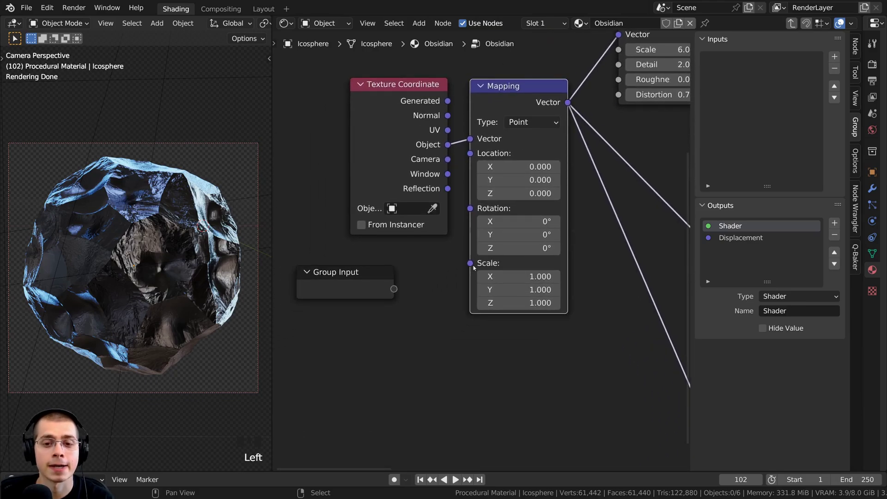
{"action": "left_click_drag", "start_coordinate": [470, 263], "coordinate": [394, 289]}
Step: Change the Scale group input's type to Float and set its default value to 1
{"action": "left_click", "coordinate": [725, 62]}
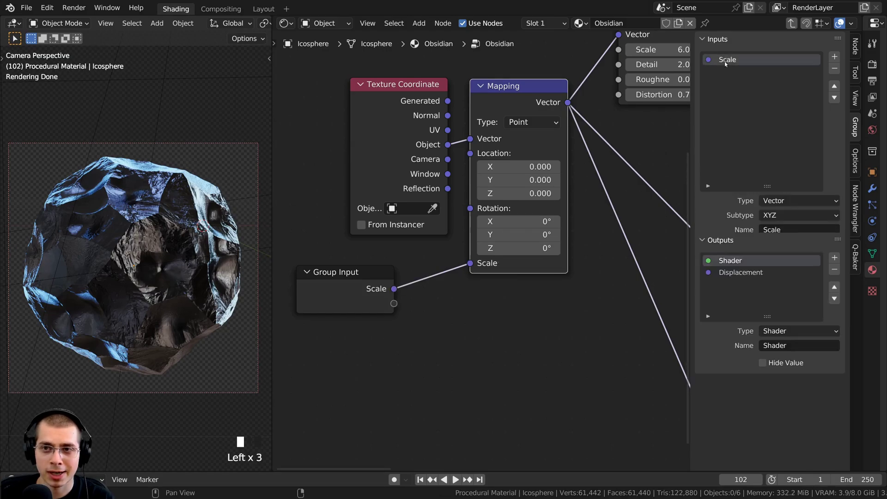
{"action": "left_click", "coordinate": [778, 201]}
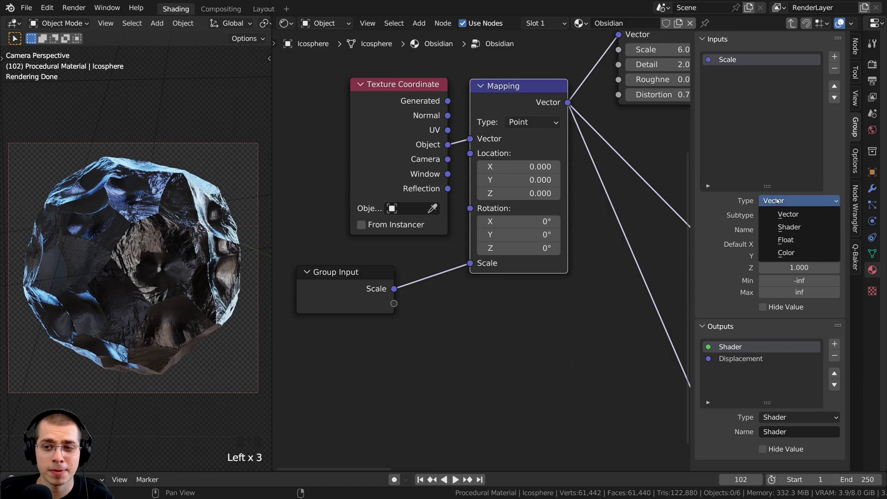
{"action": "left_click", "coordinate": [781, 240]}
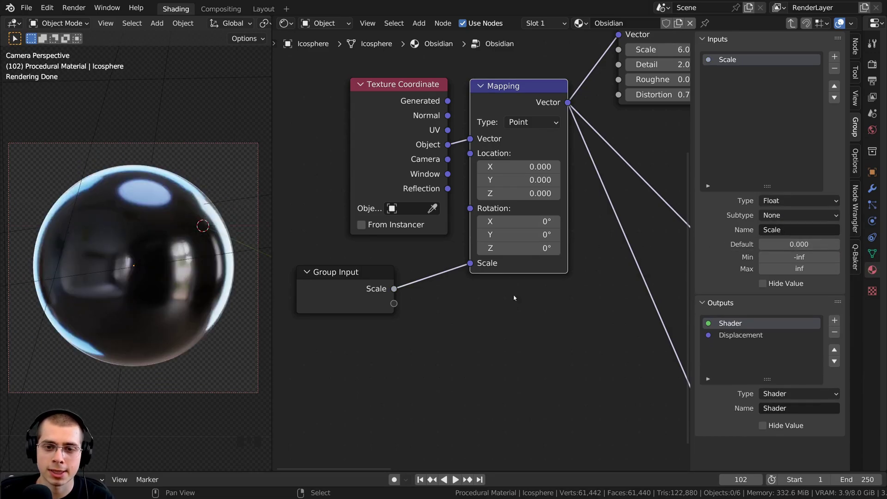
{"action": "left_click", "coordinate": [813, 244]}
{"action": "type", "text": "1"}
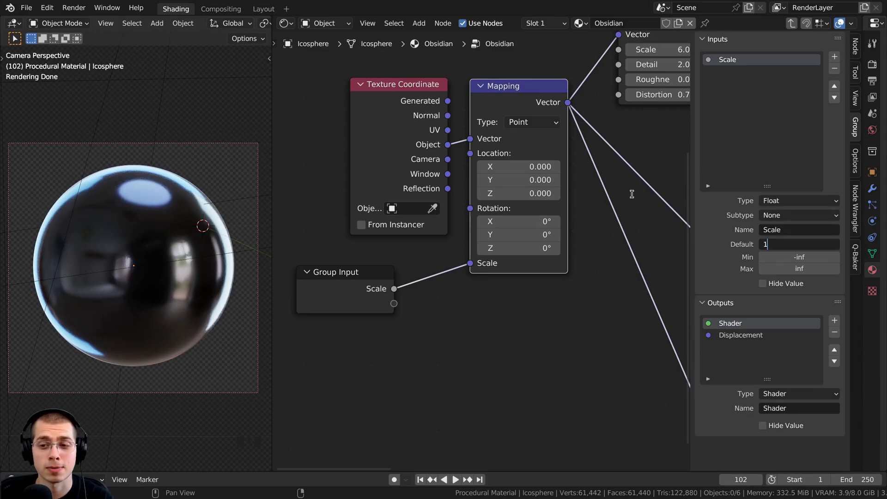
{"action": "key", "text": "Return"}
{"action": "middle_click_drag", "start_coordinate": [368, 255], "coordinate": [368, 264]}
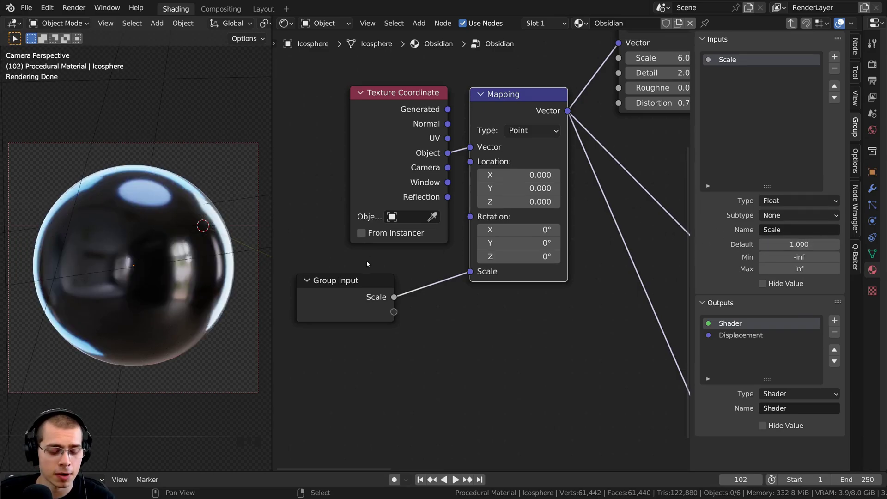
Step: Leave the node group and set the Obsidian group node's Scale to 1
{"action": "key", "text": "Tab"}
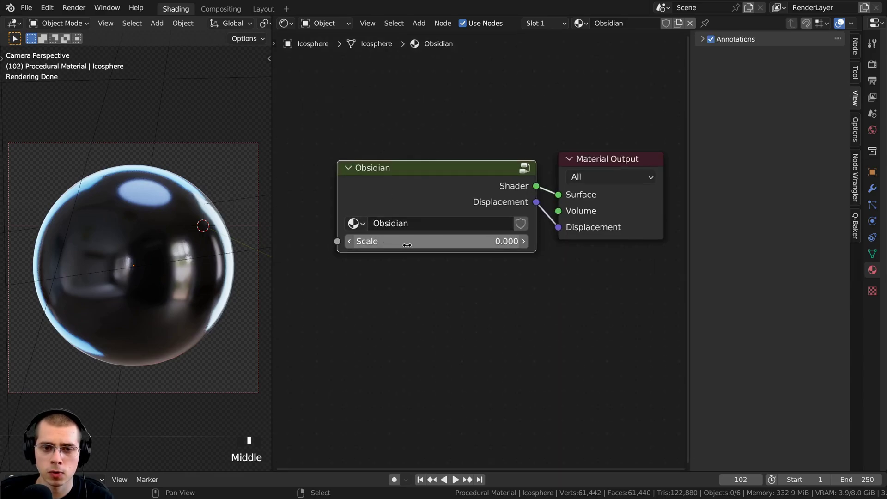
{"action": "left_click", "coordinate": [406, 244]}
{"action": "type", "text": "1"}
{"action": "key", "text": "Return"}
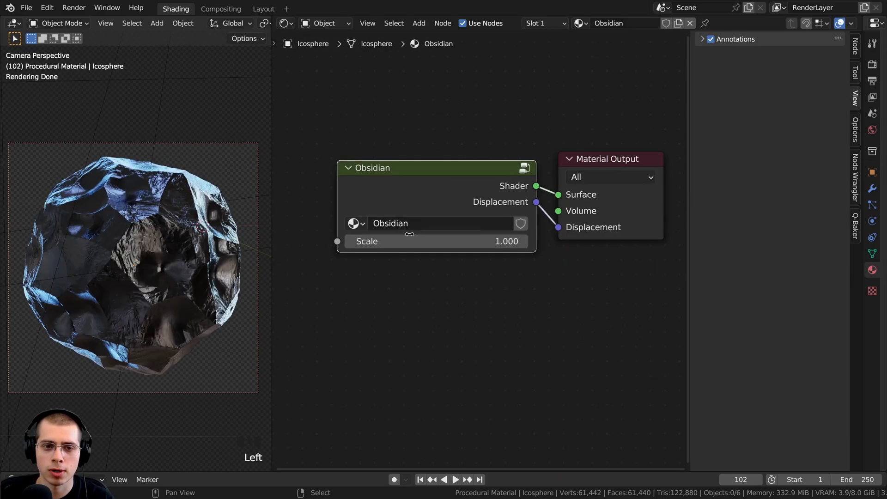
Step: Re-enter the group, move the Group Input beside the Principled BSDF and link its empty socket to Base Color
{"action": "key", "text": "Tab"}
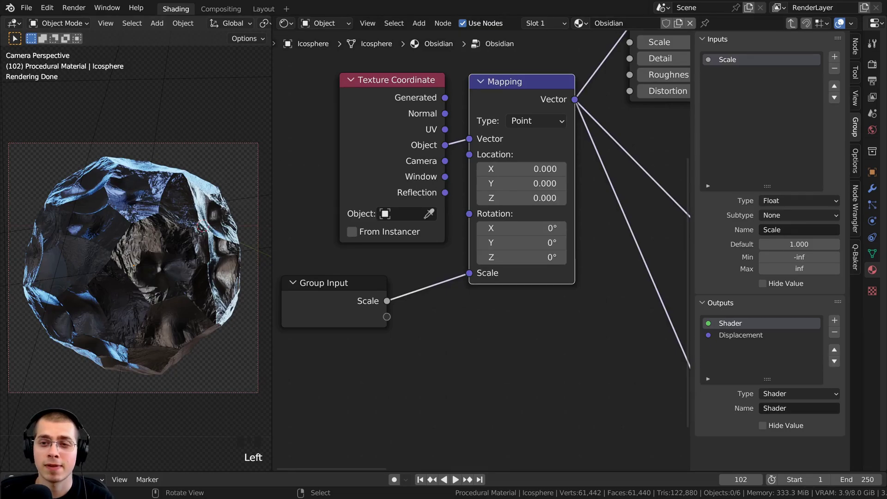
{"action": "scroll", "coordinate": [332, 307], "scroll_direction": "down", "scroll_amount": 5}
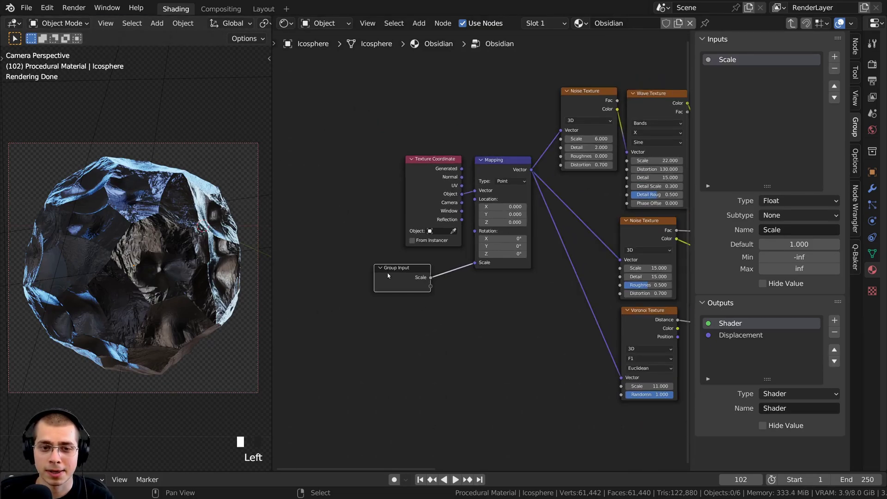
{"action": "middle_click_drag", "start_coordinate": [332, 308], "coordinate": [321, 312]}
{"action": "left_click_drag", "start_coordinate": [341, 303], "coordinate": [612, 146]}
{"action": "middle_click_drag", "start_coordinate": [621, 148], "coordinate": [356, 157]}
{"action": "left_click_drag", "start_coordinate": [364, 157], "coordinate": [459, 174]}
{"action": "left_click", "coordinate": [460, 174]}
{"action": "scroll", "coordinate": [460, 173], "scroll_direction": "up", "scroll_amount": 4}
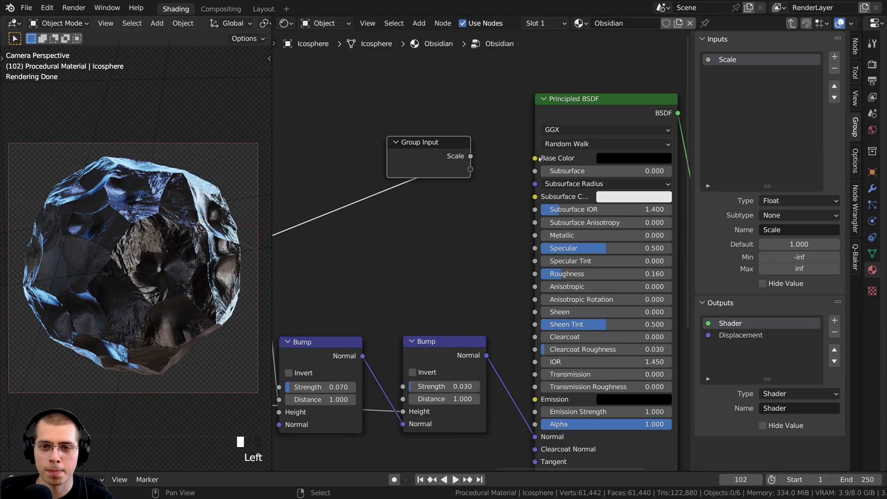
{"action": "left_click_drag", "start_coordinate": [535, 158], "coordinate": [471, 170]}
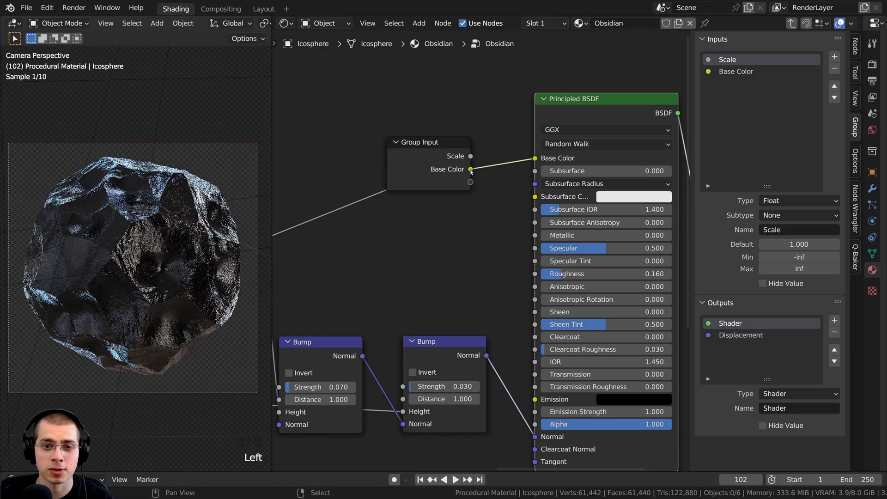
Step: Rename the Base Color group input Color
{"action": "left_click", "coordinate": [730, 72]}
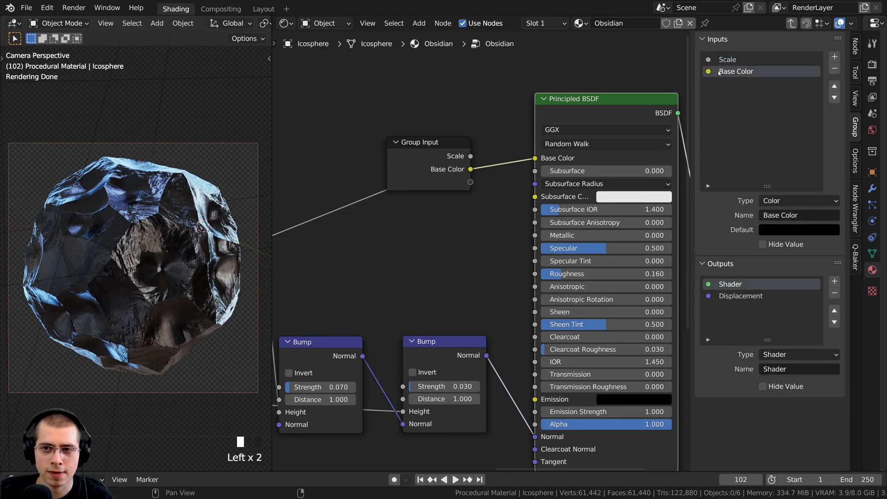
{"action": "double_click", "coordinate": [723, 71]}
{"action": "left_click", "coordinate": [737, 72]}
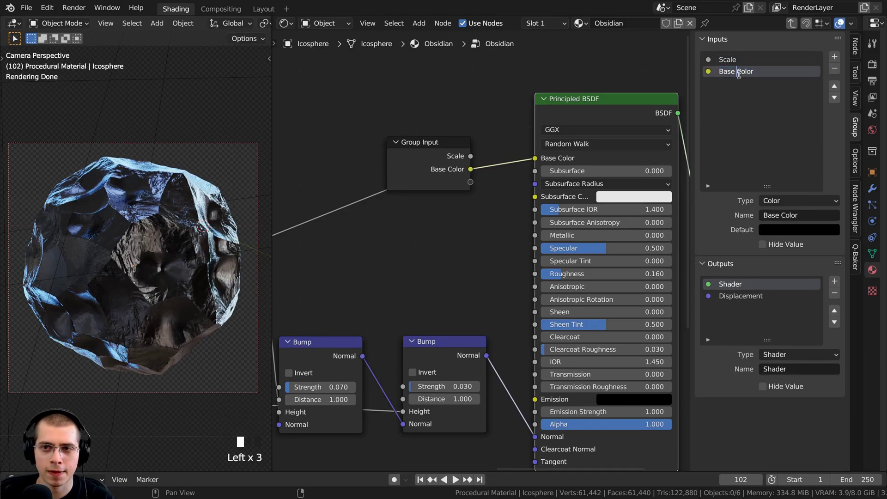
{"action": "key", "text": "Return"}
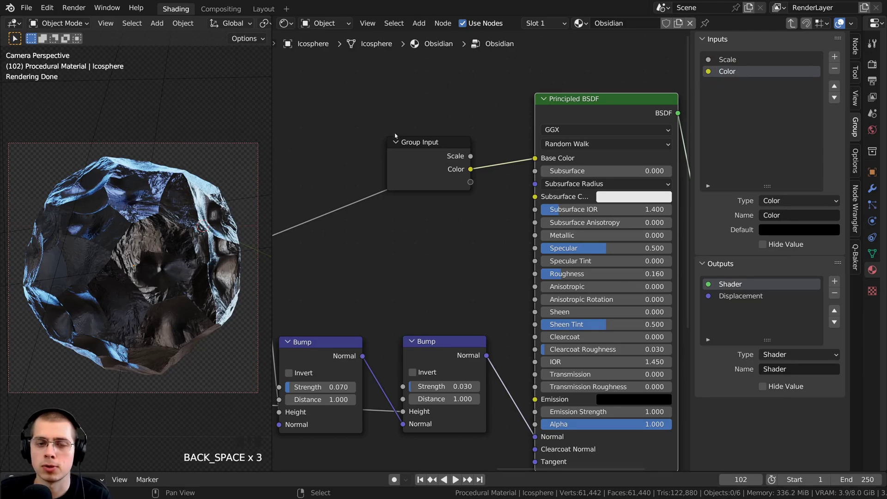
Step: Move the Group Input node back beside the Voronoi Texture and expose the Voronoi's Scale as a group input
{"action": "right_click", "coordinate": [442, 170]}
{"action": "scroll", "coordinate": [436, 204], "scroll_direction": "down", "scroll_amount": 8}
{"action": "middle_click_drag", "start_coordinate": [433, 226], "coordinate": [596, 116]}
{"action": "right_click_drag", "start_coordinate": [605, 96], "coordinate": [298, 322]}
{"action": "left_click", "coordinate": [297, 323]}
{"action": "scroll", "coordinate": [515, 296], "scroll_direction": "up", "scroll_amount": 4}
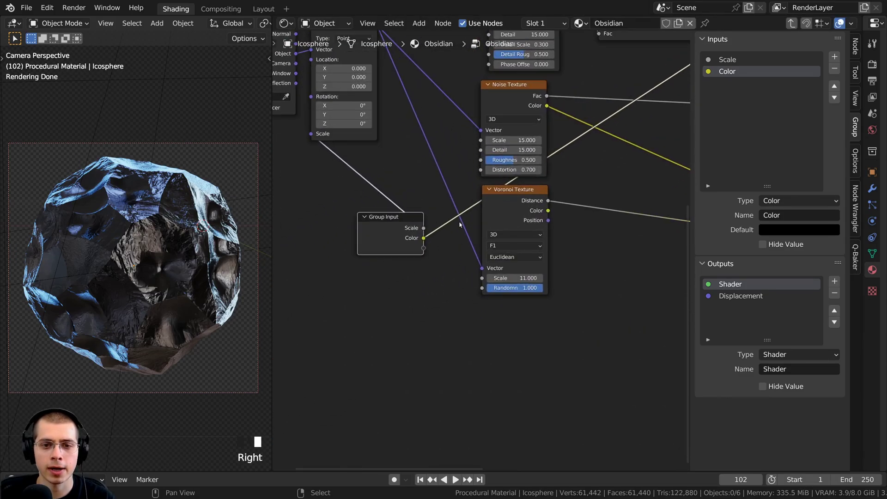
{"action": "left_click_drag", "start_coordinate": [515, 285], "coordinate": [408, 248], "text": "shift"}
{"action": "right_click", "coordinate": [515, 285]}
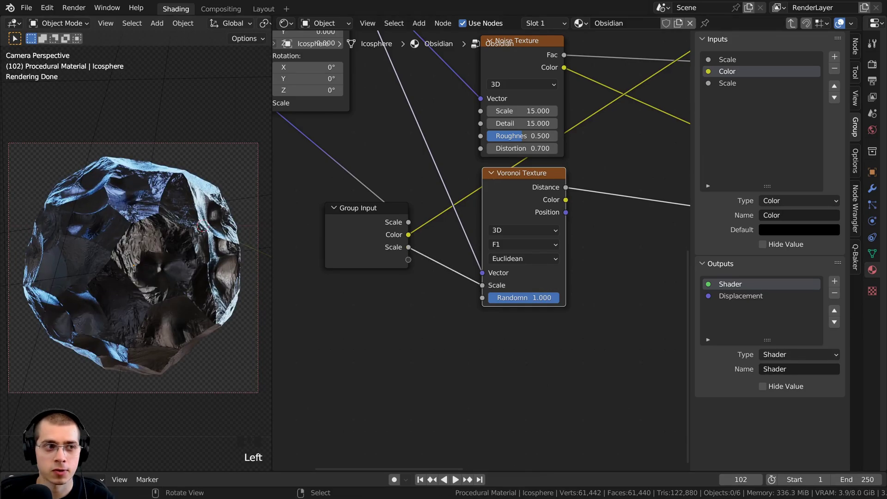
Step: Rename the Voronoi Texture's exposed Scale input Chunky Scale
{"action": "left_click", "coordinate": [728, 84]}
{"action": "double_click", "coordinate": [718, 84]}
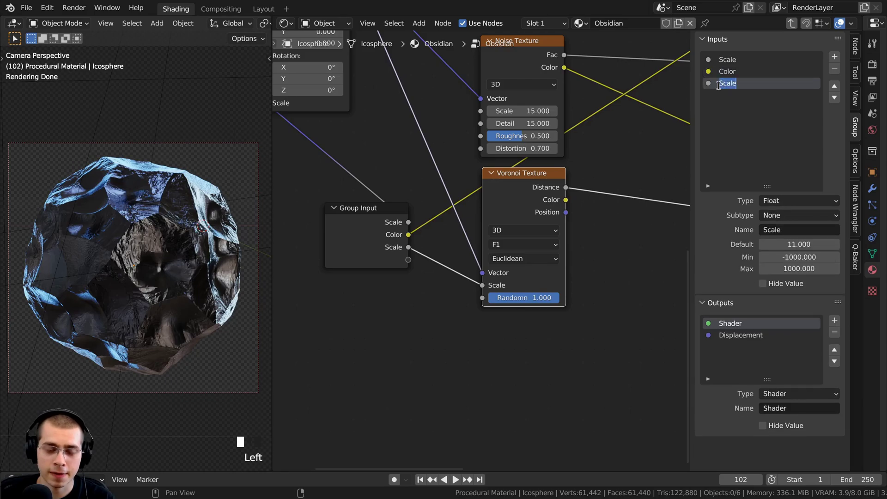
{"action": "type", "text": "Chunky Scale"}
{"action": "key", "text": "Return"}
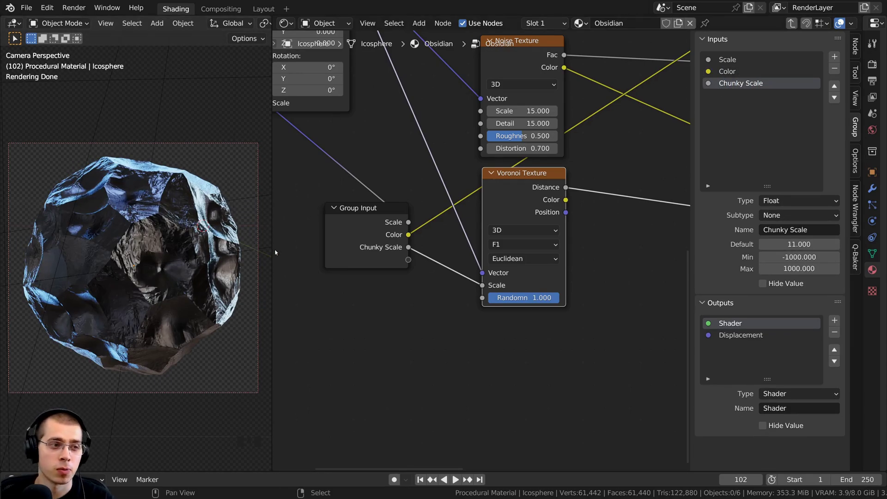
Step: Expose the Wave Texture's Scale as a new input on the Group Input node
{"action": "scroll", "coordinate": [225, 238], "scroll_direction": "up", "scroll_amount": 5}
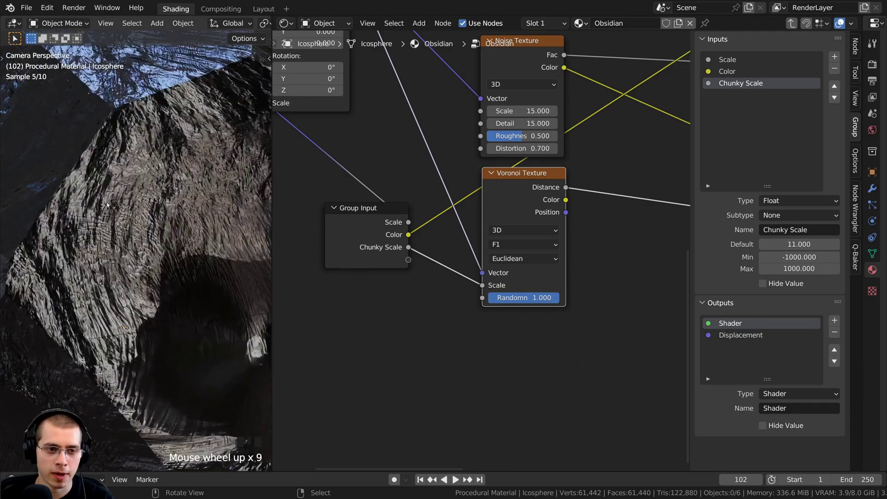
{"action": "scroll", "coordinate": [107, 239], "scroll_direction": "down", "scroll_amount": 5}
{"action": "scroll", "coordinate": [106, 239], "scroll_direction": "down", "scroll_amount": 1}
{"action": "scroll", "coordinate": [476, 244], "scroll_direction": "down", "scroll_amount": 4}
{"action": "middle_click_drag", "start_coordinate": [471, 250], "coordinate": [489, 385]}
{"action": "left_click", "coordinate": [510, 147]}
{"action": "scroll", "coordinate": [510, 147], "scroll_direction": "up", "scroll_amount": 2}
{"action": "middle_click_drag", "start_coordinate": [510, 147], "coordinate": [528, 107]}
{"action": "left_click_drag", "start_coordinate": [524, 131], "coordinate": [453, 394]}
Step: Rename the Wave Texture's exposed Scale input Wave Scale
{"action": "double_click", "coordinate": [718, 94]}
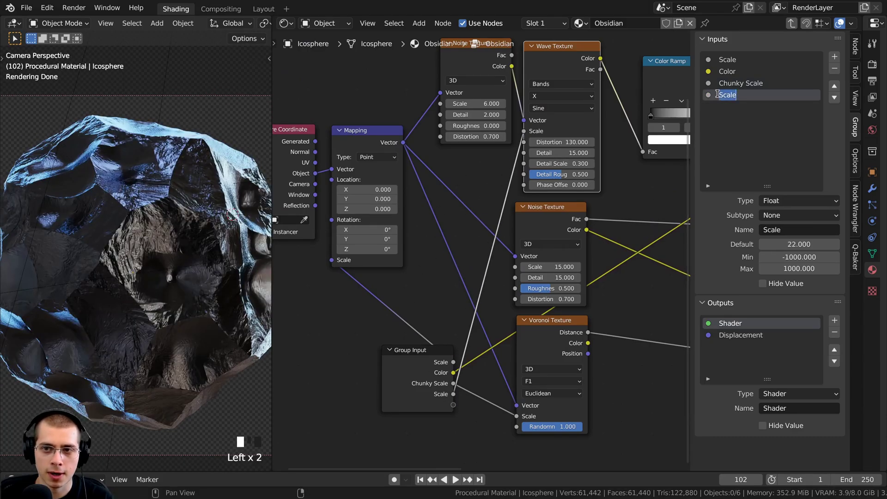
{"action": "type", "text": "Wave"}
{"action": "key", "text": "Return"}
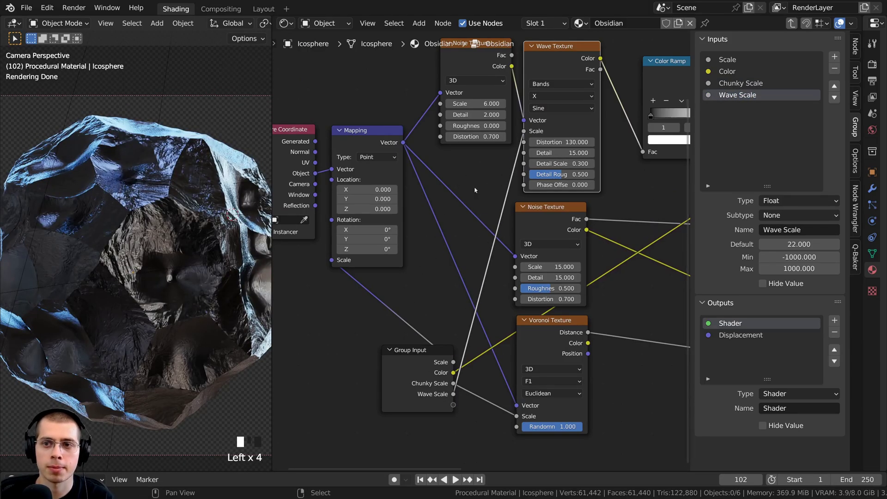
{"action": "middle_click_drag", "start_coordinate": [401, 243], "coordinate": [396, 217]}
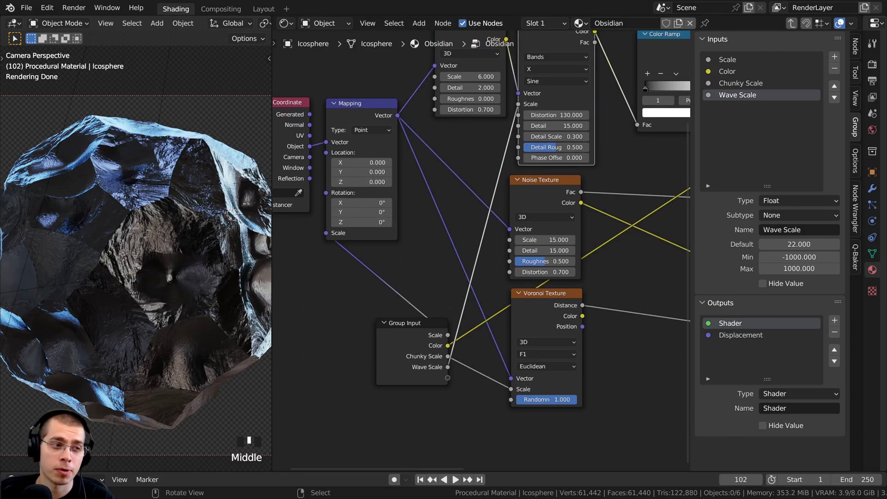
Step: Try a higher Scale of about 20.9 on the Noise Texture above the Voronoi Texture, then undo it
{"action": "scroll", "coordinate": [551, 182], "scroll_direction": "down", "scroll_amount": 1}
{"action": "middle_click_drag", "start_coordinate": [551, 181], "coordinate": [549, 165]}
{"action": "scroll", "coordinate": [548, 166], "scroll_direction": "up", "scroll_amount": 3}
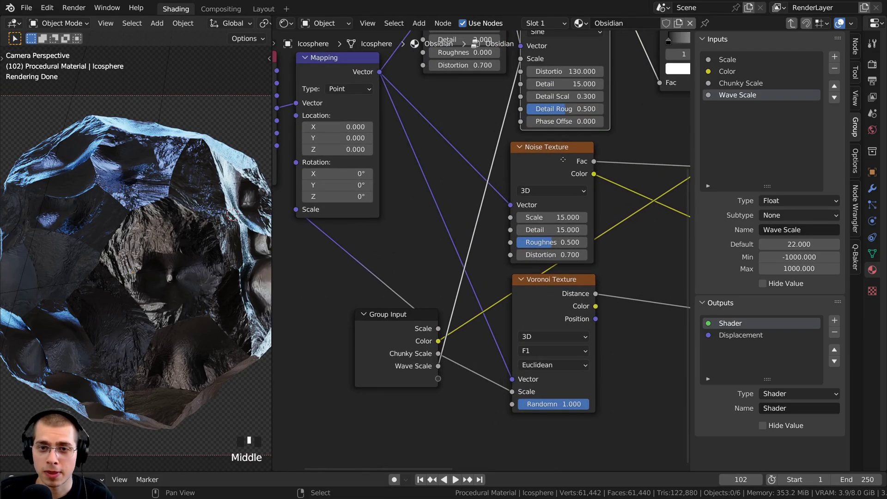
{"action": "left_click_drag", "start_coordinate": [563, 159], "coordinate": [562, 161]}
{"action": "left_click_drag", "start_coordinate": [538, 221], "coordinate": [566, 220]}
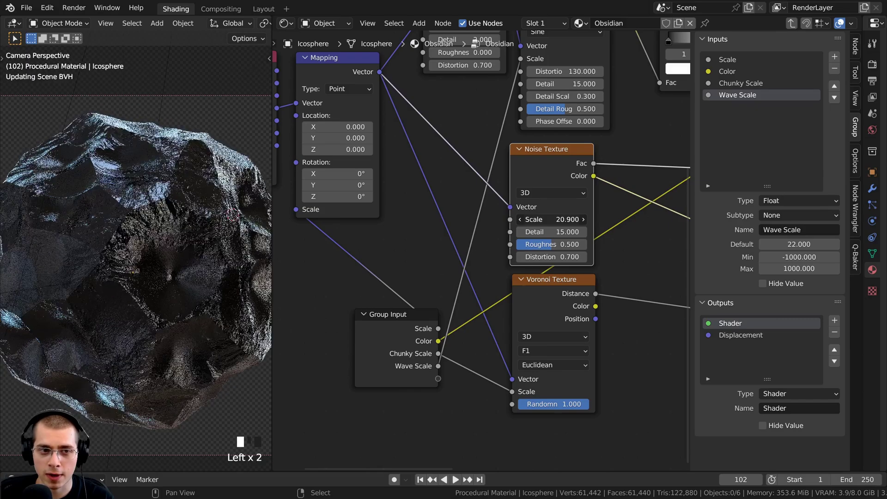
{"action": "key", "text": "ctrl+z"}
Step: Expose the Scale of the Noise Texture above the Voronoi Texture as a group input named Noise Scale
{"action": "middle_click_drag", "start_coordinate": [529, 204], "coordinate": [533, 168]}
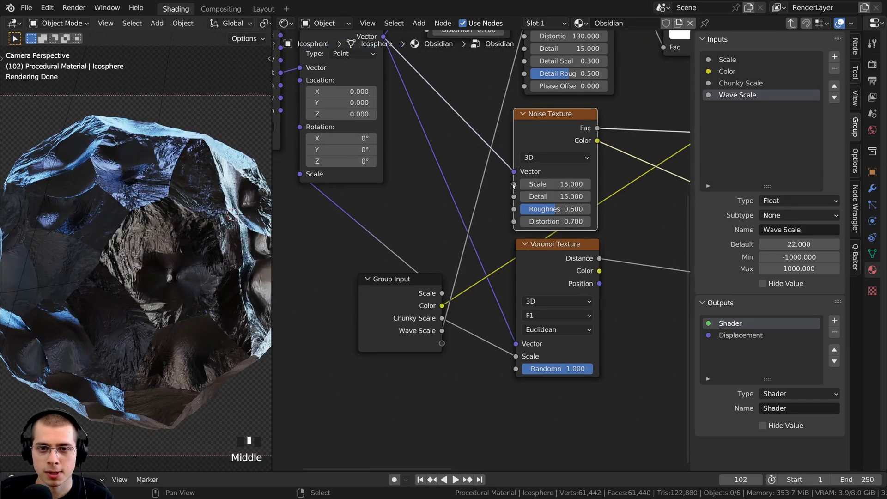
{"action": "left_click_drag", "start_coordinate": [514, 184], "coordinate": [442, 343]}
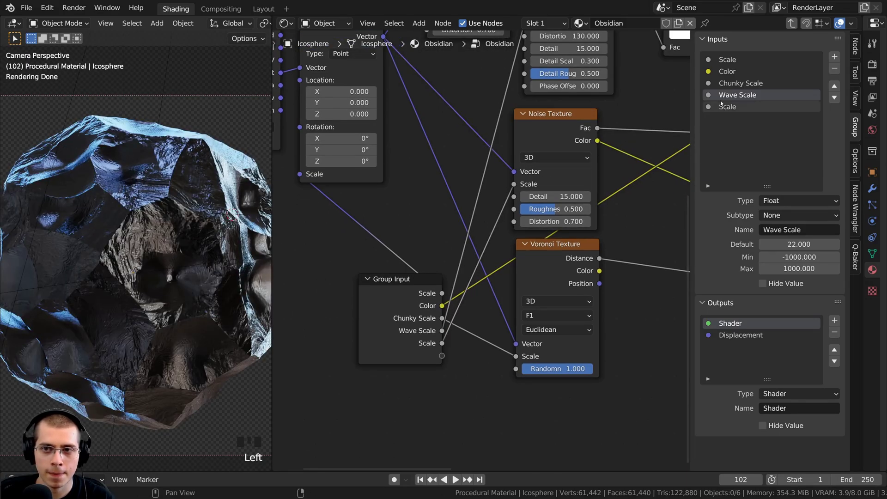
{"action": "double_click", "coordinate": [739, 107]}
{"action": "type", "text": "Noise"}
{"action": "left_click", "coordinate": [742, 114]}
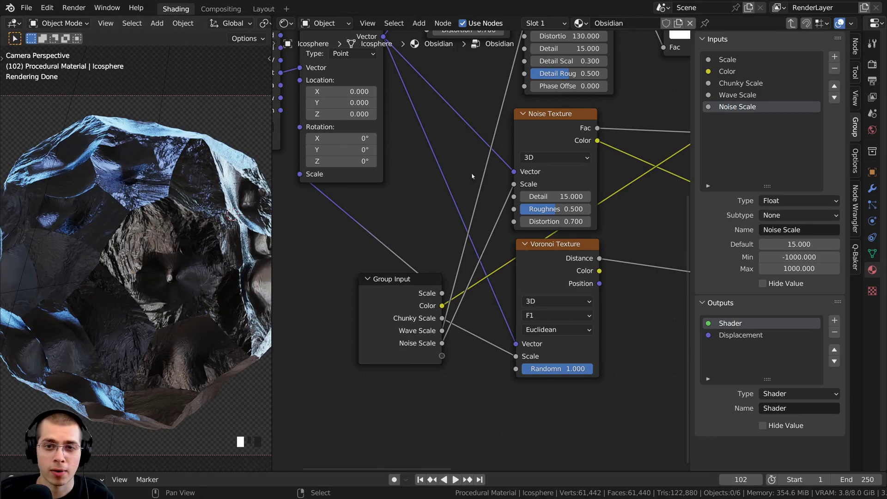
Step: Expose the same Noise Texture's Distortion as a new input on the Group Input node
{"action": "scroll", "coordinate": [514, 225], "scroll_direction": "up", "scroll_amount": 2}
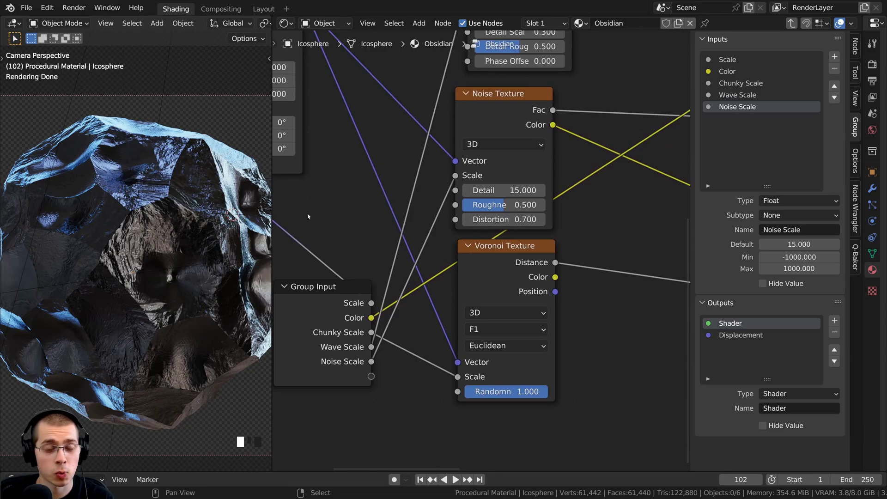
{"action": "left_click_drag", "start_coordinate": [514, 225], "coordinate": [589, 220], "text": "shift"}
{"action": "right_click", "coordinate": [514, 219]}
{"action": "middle_click_drag", "start_coordinate": [454, 221], "coordinate": [514, 181]}
{"action": "left_click_drag", "start_coordinate": [515, 180], "coordinate": [431, 336]}
Step: Rename the exposed Distortion input Noise Distortion
{"action": "double_click", "coordinate": [733, 118]}
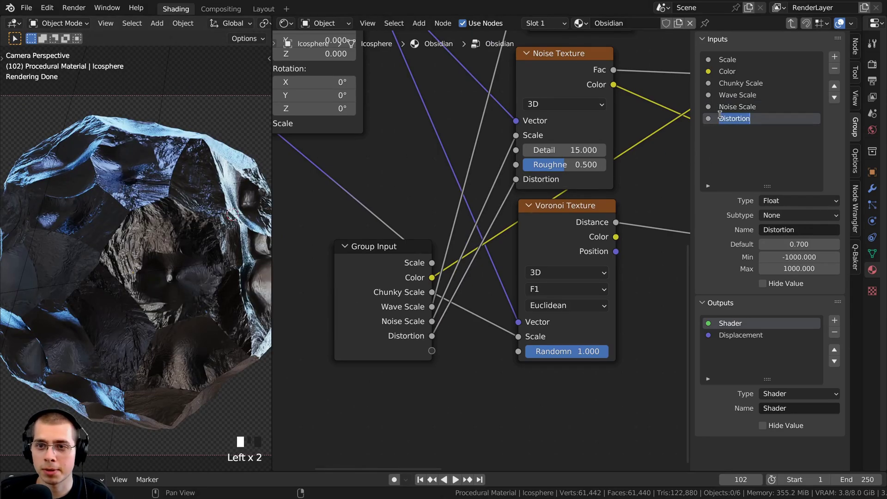
{"action": "type", "text": "No"}
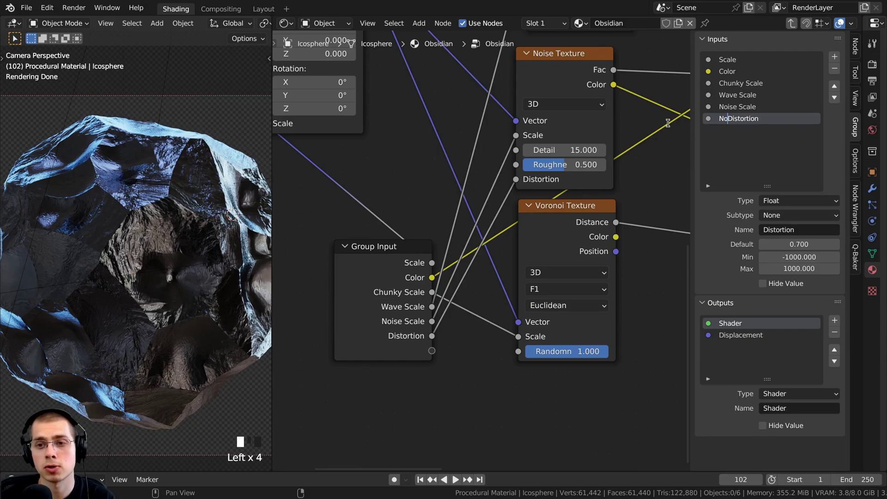
{"action": "type", "text": "ise"}
{"action": "key", "text": "Return"}
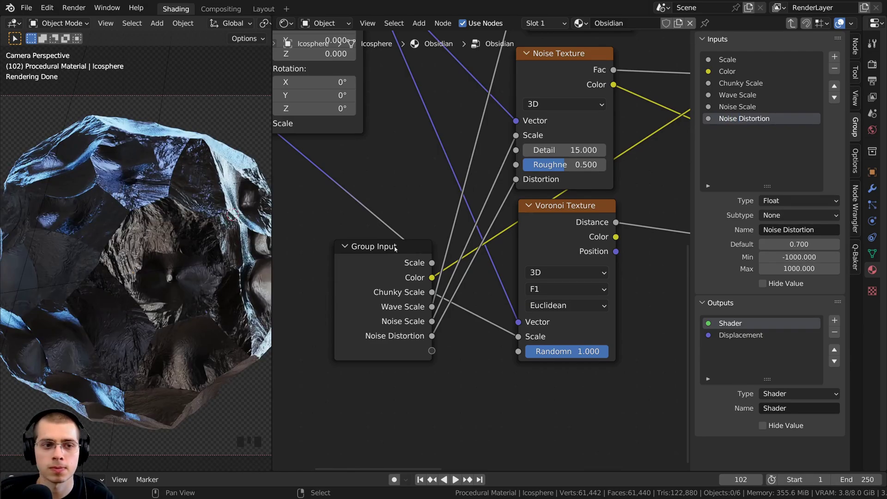
{"action": "middle_click_drag", "start_coordinate": [395, 248], "coordinate": [402, 250]}
{"action": "scroll", "coordinate": [384, 300], "scroll_direction": "down", "scroll_amount": 5}
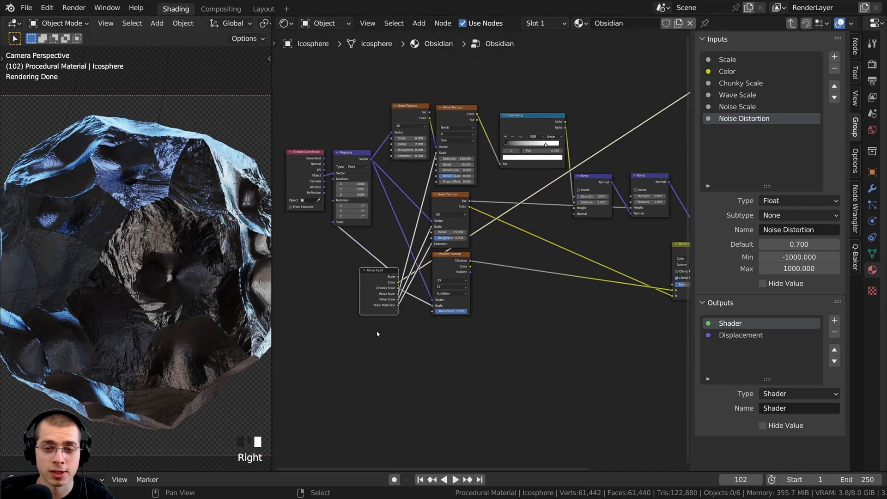
Step: Move the Group Input node beside the Principled BSDF and expose the shader's Roughness as a group input
{"action": "middle_click_drag", "start_coordinate": [414, 300], "coordinate": [381, 312]}
{"action": "key", "text": "g"}
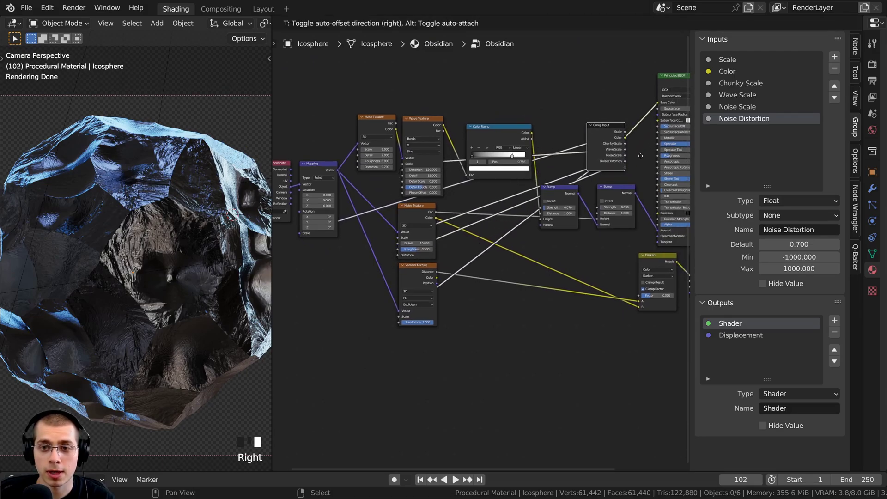
{"action": "middle_click_drag", "start_coordinate": [641, 155], "coordinate": [511, 195]}
{"action": "scroll", "coordinate": [518, 203], "scroll_direction": "up", "scroll_amount": 8}
{"action": "left_click_drag", "start_coordinate": [537, 176], "coordinate": [472, 199]}
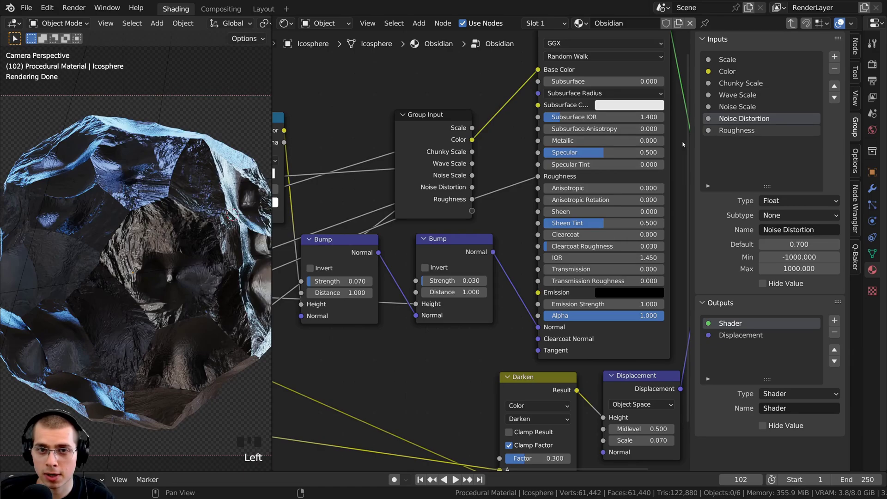
{"action": "scroll", "coordinate": [429, 162], "scroll_direction": "down", "scroll_amount": 3}
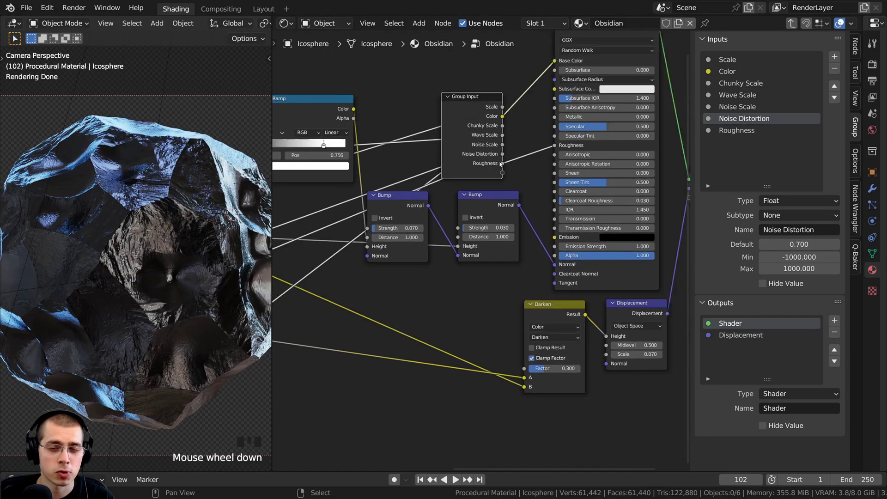
Step: Reposition the Group Input node just below and before the first Bump node
{"action": "middle_click_drag", "start_coordinate": [588, 98], "coordinate": [633, 98]}
{"action": "left_click_drag", "start_coordinate": [632, 98], "coordinate": [460, 237]}
{"action": "middle_click_drag", "start_coordinate": [544, 190], "coordinate": [513, 219]}
{"action": "scroll", "coordinate": [513, 219], "scroll_direction": "up", "scroll_amount": 5}
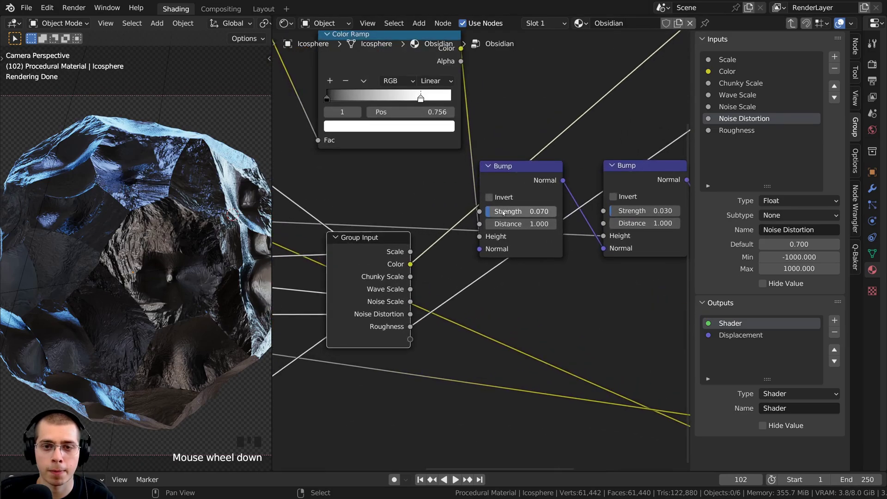
Step: Try a higher Strength on the first Bump node
{"action": "left_click", "coordinate": [506, 213]}
{"action": "left_click_drag", "start_coordinate": [521, 211], "coordinate": [584, 211]}
{"action": "key", "text": "Escape"}
Step: Expose the first Bump node's Strength as a group input named Wave Bump Strength
{"action": "left_click_drag", "start_coordinate": [480, 212], "coordinate": [409, 339]}
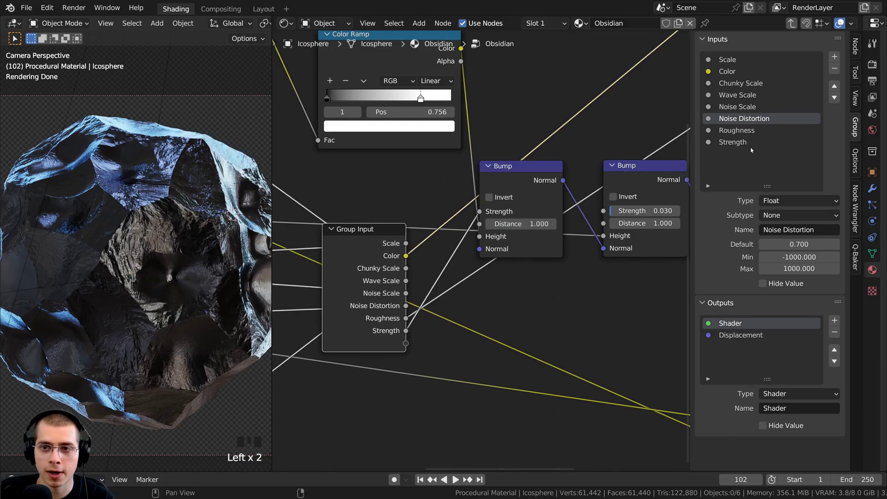
{"action": "double_click", "coordinate": [732, 142]}
{"action": "left_click", "coordinate": [719, 142]}
{"action": "type", "text": "Wave"}
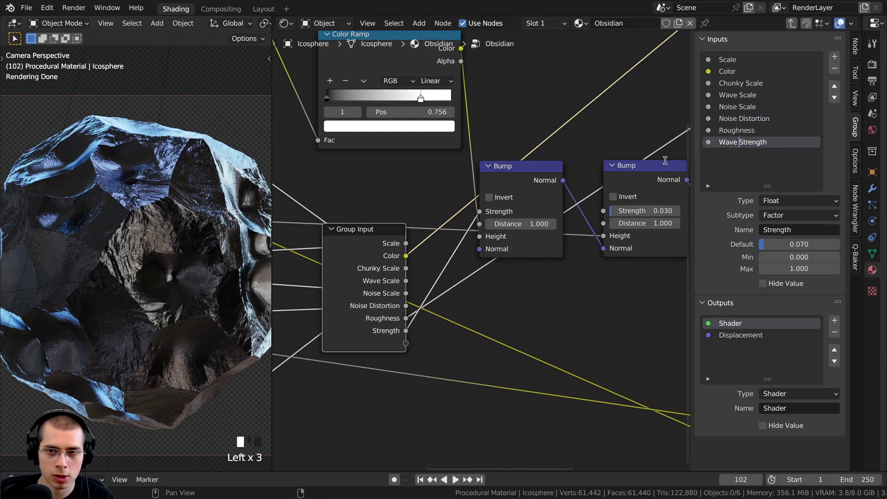
{"action": "type", "text": " Bump"}
{"action": "key", "text": "Return"}
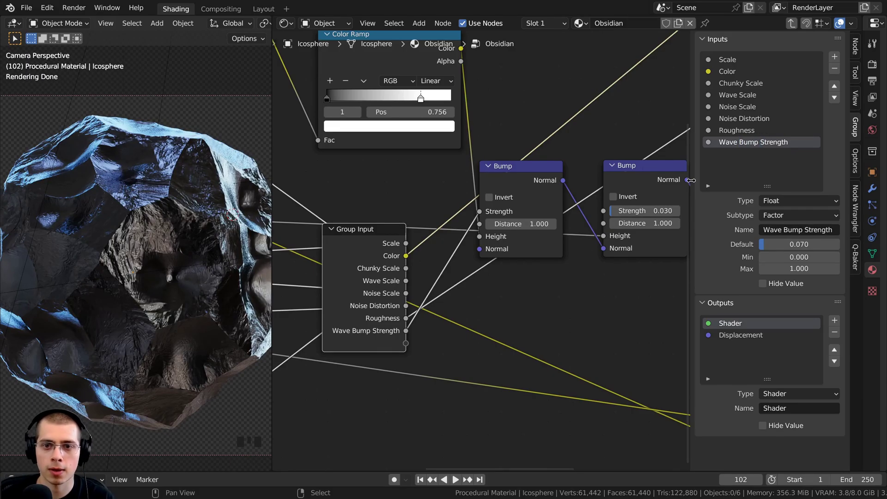
Step: Expose the second Bump node's Strength as a new group input
{"action": "middle_click_drag", "start_coordinate": [660, 176], "coordinate": [592, 165]}
{"action": "left_click", "coordinate": [588, 162]}
{"action": "left_click_drag", "start_coordinate": [565, 202], "coordinate": [597, 203]}
{"action": "right_click", "coordinate": [598, 202]}
{"action": "left_click_drag", "start_coordinate": [535, 200], "coordinate": [338, 333]}
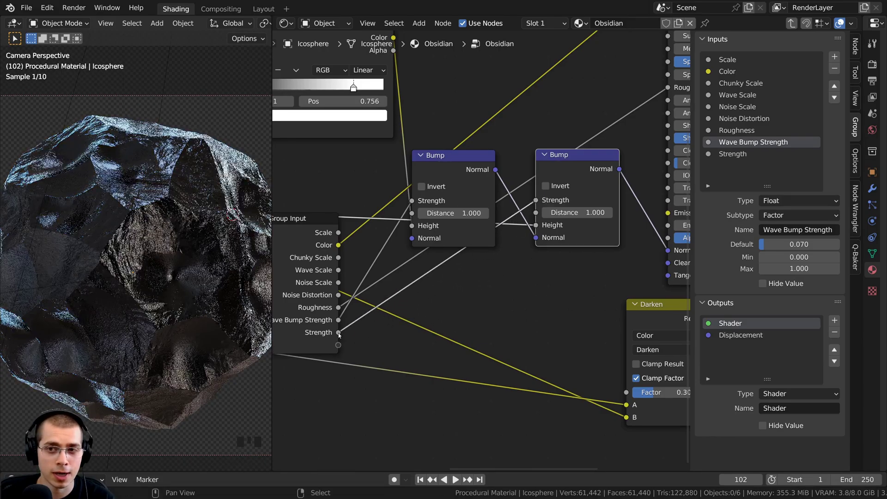
Step: Rename the second Bump's exposed Strength input Noise Bump Strength
{"action": "middle_click_drag", "start_coordinate": [723, 168], "coordinate": [803, 166]}
{"action": "double_click", "coordinate": [720, 153]}
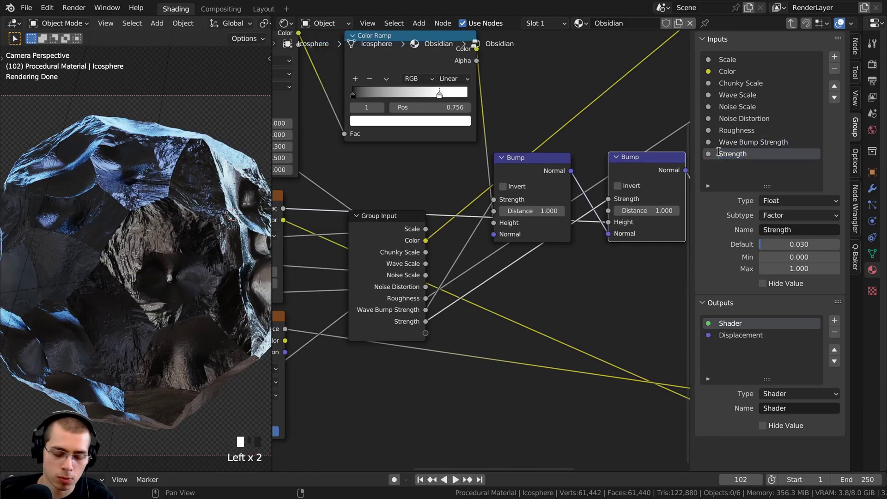
{"action": "key", "text": "Left"}
{"action": "key", "text": "Left"}
{"action": "type", "text": "Noise Bump"}
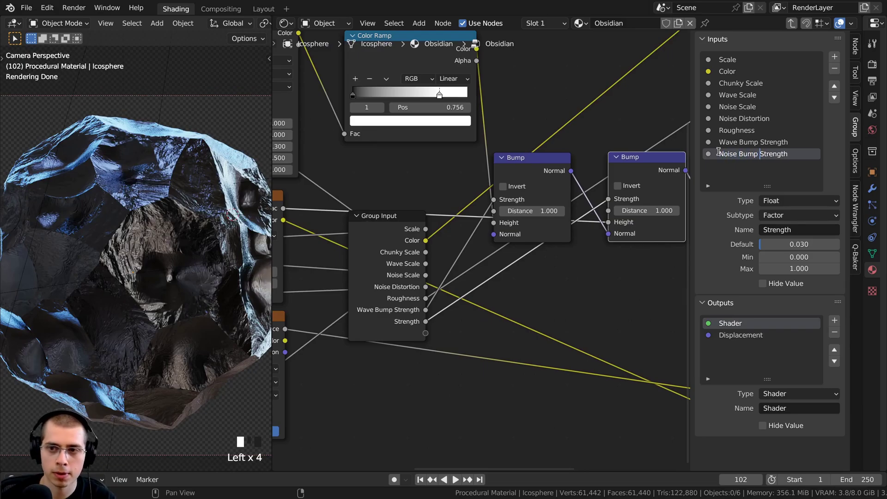
{"action": "key", "text": "Return"}
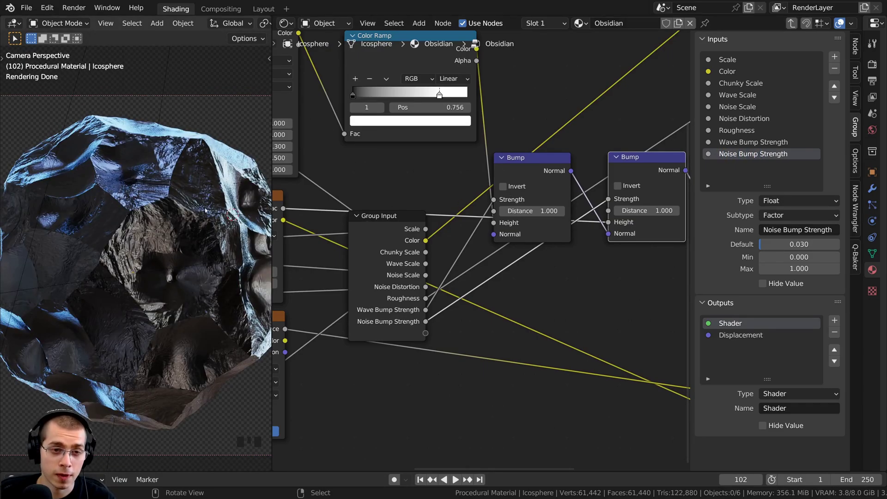
Step: Move the Group Input node near the Darken node and expose the Darken node's Factor as a group input
{"action": "right_click", "coordinate": [394, 255]}
{"action": "scroll", "coordinate": [394, 255], "scroll_direction": "down", "scroll_amount": 2}
{"action": "middle_click_drag", "start_coordinate": [395, 255], "coordinate": [329, 148]}
{"action": "key", "text": "g"}
{"action": "left_click", "coordinate": [497, 284]}
{"action": "middle_click_drag", "start_coordinate": [497, 284], "coordinate": [479, 277]}
{"action": "scroll", "coordinate": [599, 242], "scroll_direction": "up", "scroll_amount": 2}
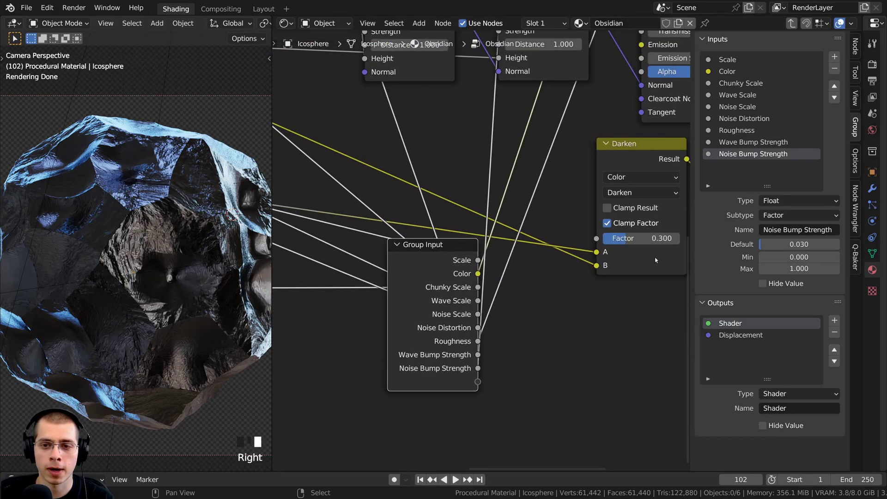
{"action": "left_click_drag", "start_coordinate": [599, 242], "coordinate": [435, 386]}
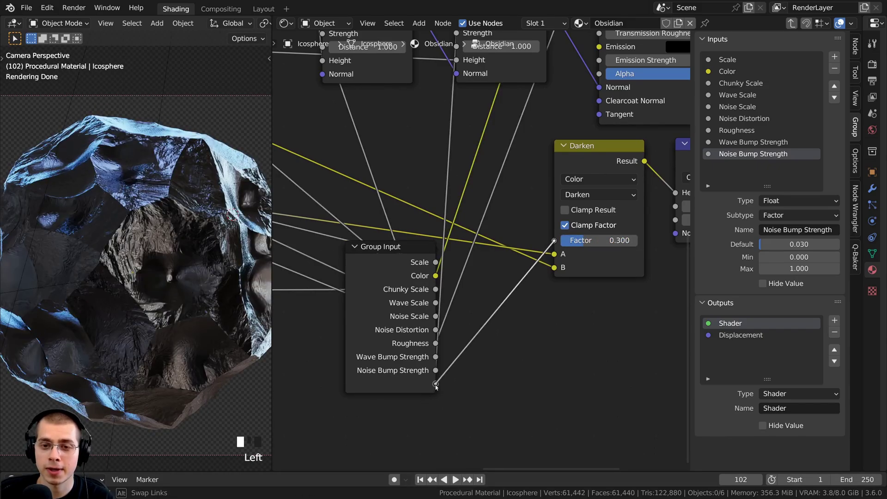
Step: Rename the exposed Factor input Noise Displacement
{"action": "double_click", "coordinate": [724, 165]}
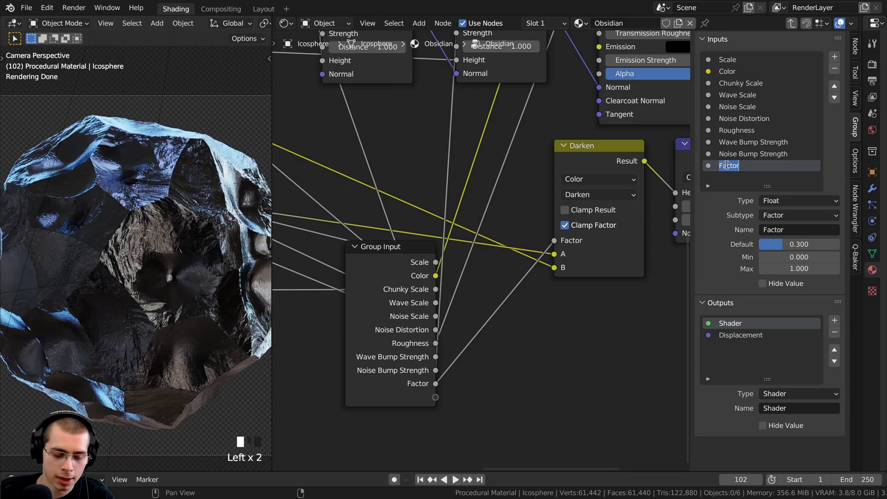
{"action": "type", "text": "Noise Dis"}
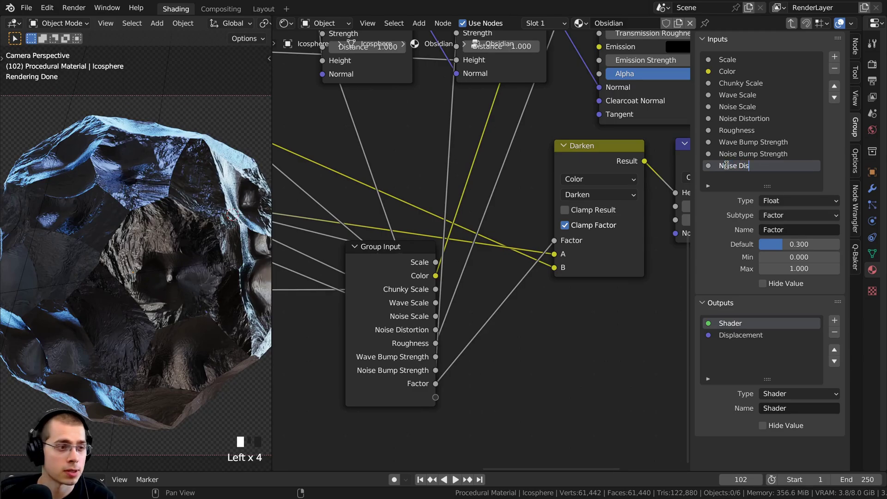
{"action": "type", "text": "p"}
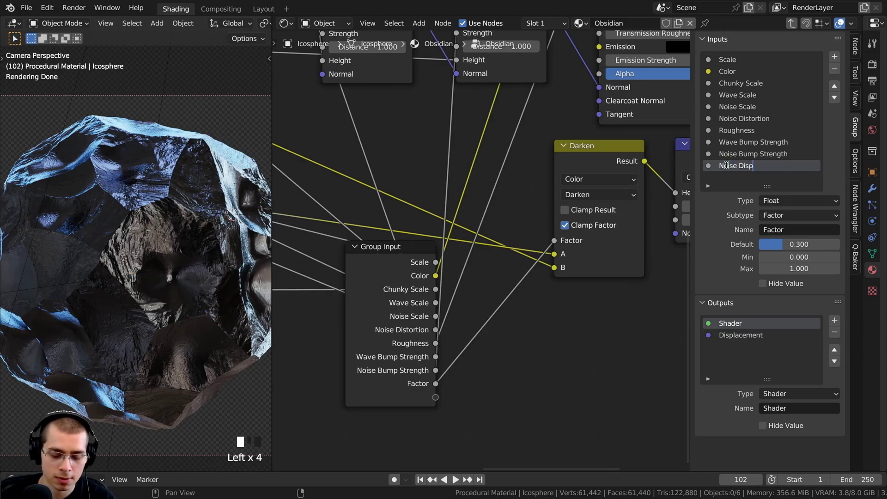
{"action": "type", "text": "lacement"}
{"action": "key", "text": "Return"}
Step: Expose the Displacement node's Scale as a group input named Displacement Strength
{"action": "middle_click_drag", "start_coordinate": [665, 162], "coordinate": [584, 131]}
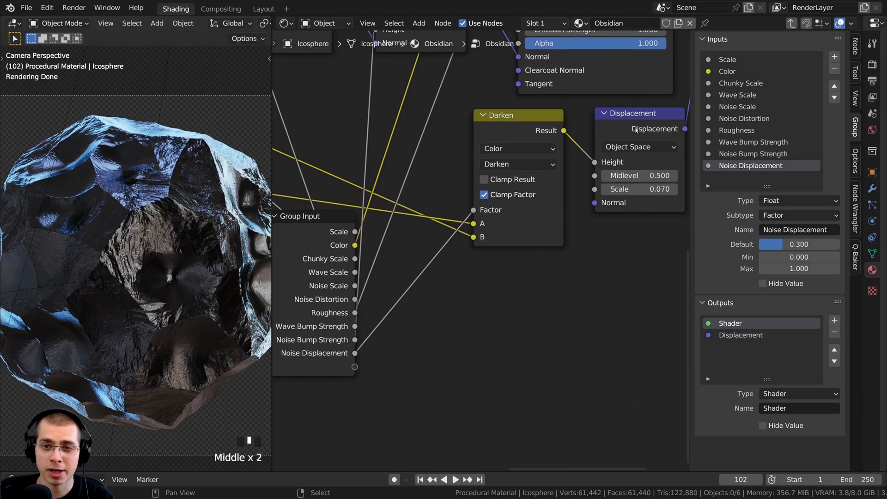
{"action": "left_click", "coordinate": [636, 132]}
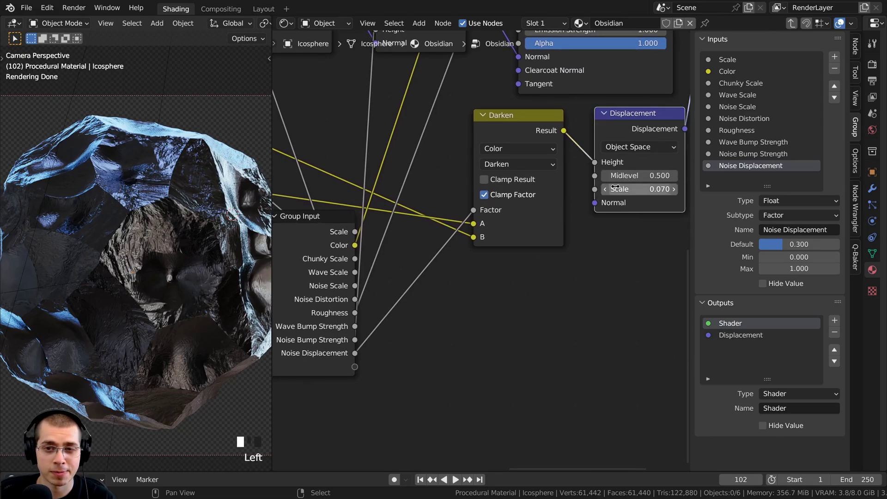
{"action": "left_click_drag", "start_coordinate": [595, 193], "coordinate": [355, 367]}
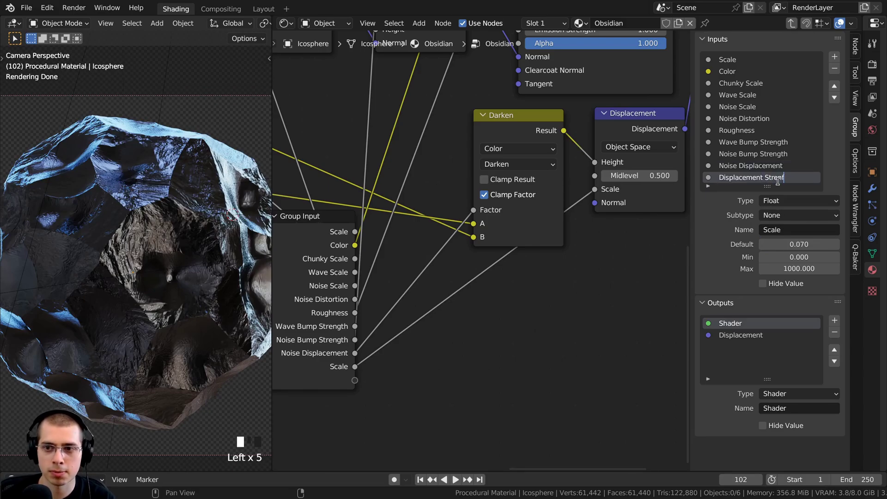
{"action": "key", "text": "Return"}
Step: Move the Group Input node back under the Mapping node and exit the Obsidian node group
{"action": "right_click", "coordinate": [622, 242]}
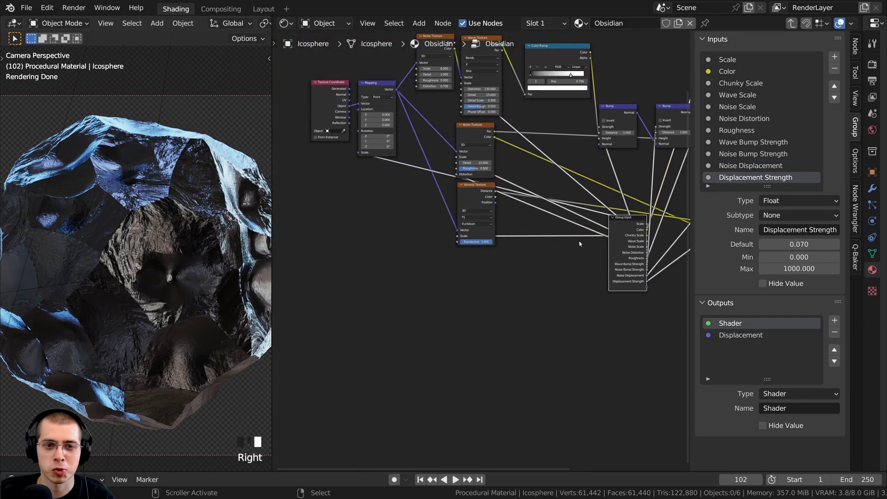
{"action": "key", "text": "g"}
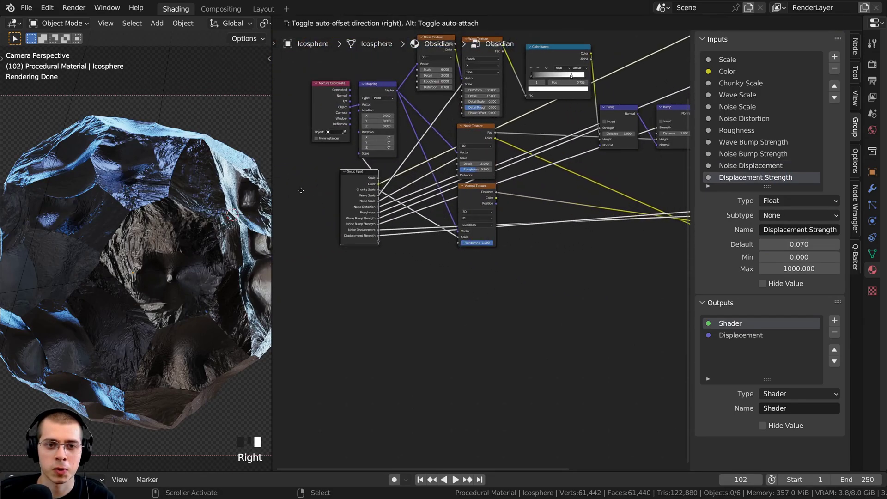
{"action": "left_click", "coordinate": [346, 175]}
{"action": "middle_click_drag", "start_coordinate": [465, 184], "coordinate": [446, 231]}
{"action": "key", "text": "Tab"}
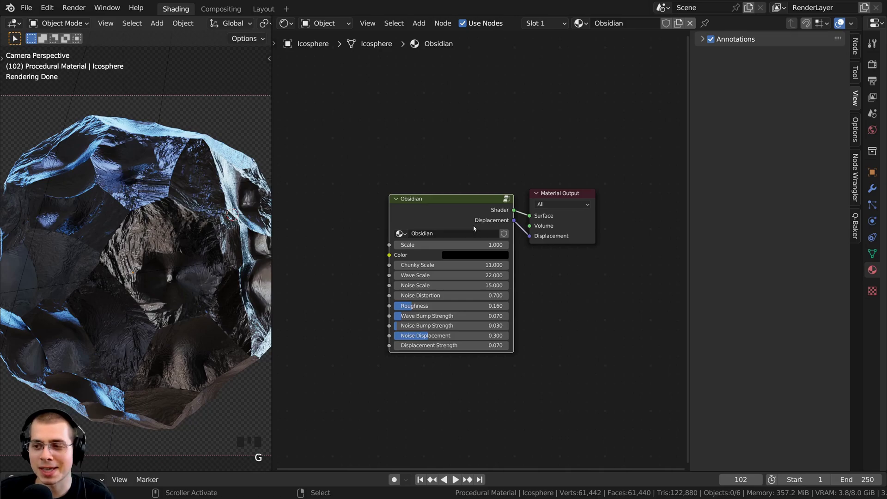
Step: Hide the node editor's sidebar and shift the Obsidian group node closer to the Material Output
{"action": "key", "text": "n"}
{"action": "scroll", "coordinate": [573, 270], "scroll_direction": "up", "scroll_amount": 3}
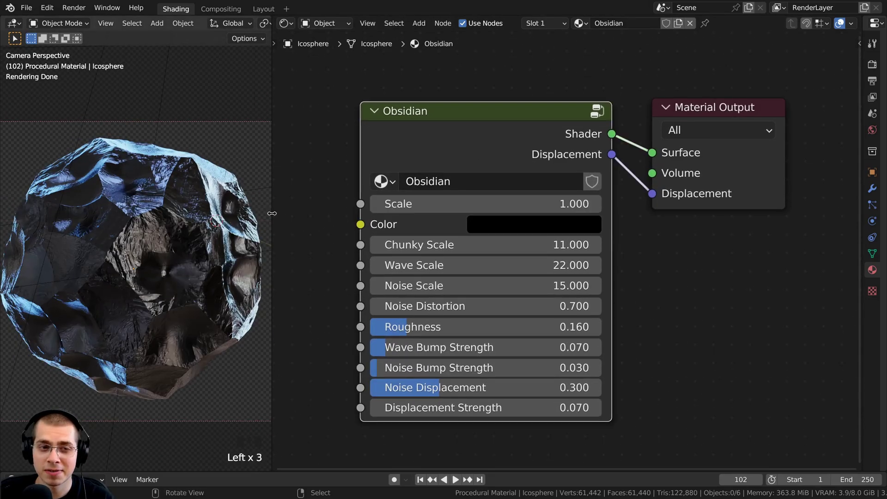
{"action": "left_click_drag", "start_coordinate": [441, 129], "coordinate": [451, 129]}
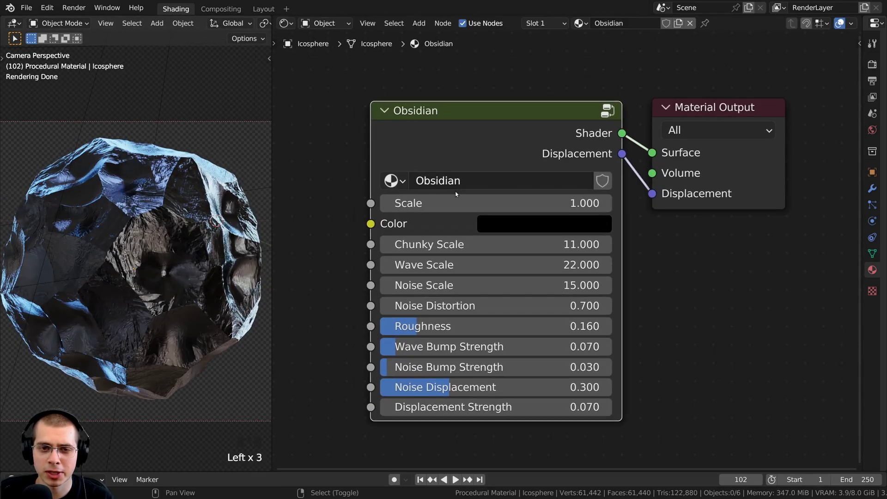
Step: Try out the Obsidian group's exposed inputs, including Color, Chunky Scale, Noise Displacement and Displacement Strength, keeping the original values
{"action": "mouse_move", "coordinate": [517, 204]}
{"action": "left_mouse_down", "text": "shift"}
{"action": "mouse_move", "coordinate": [561, 204]}
{"action": "mouse_move", "coordinate": [517, 212]}
{"action": "left_mouse_up", "text": "shift"}
{"action": "left_click", "coordinate": [519, 222]}
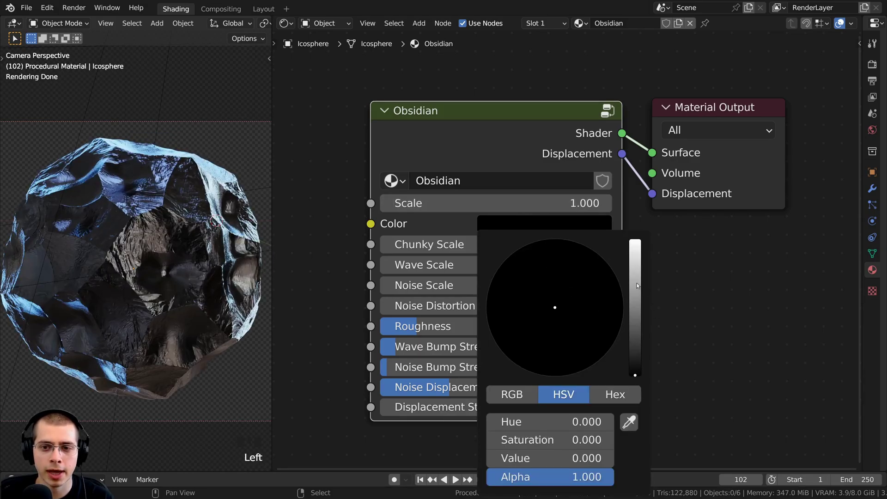
{"action": "left_click_drag", "start_coordinate": [636, 283], "coordinate": [636, 375]}
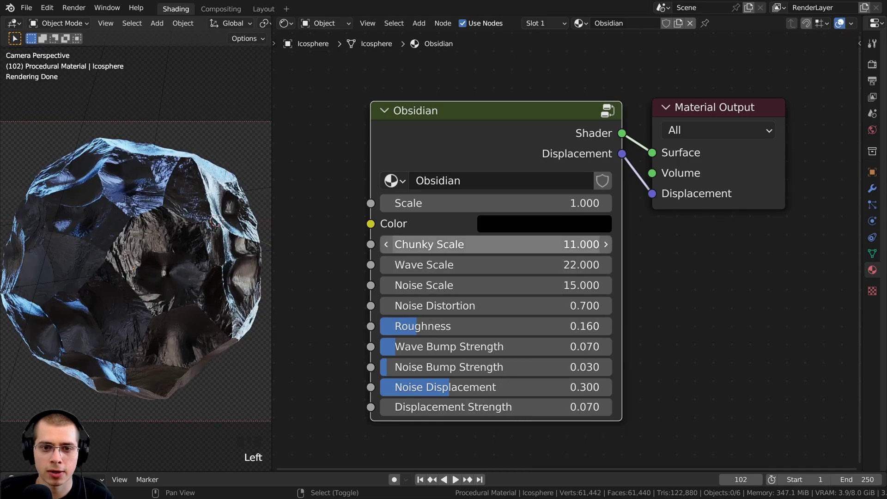
{"action": "left_click_drag", "start_coordinate": [466, 244], "coordinate": [425, 285], "text": "shift"}
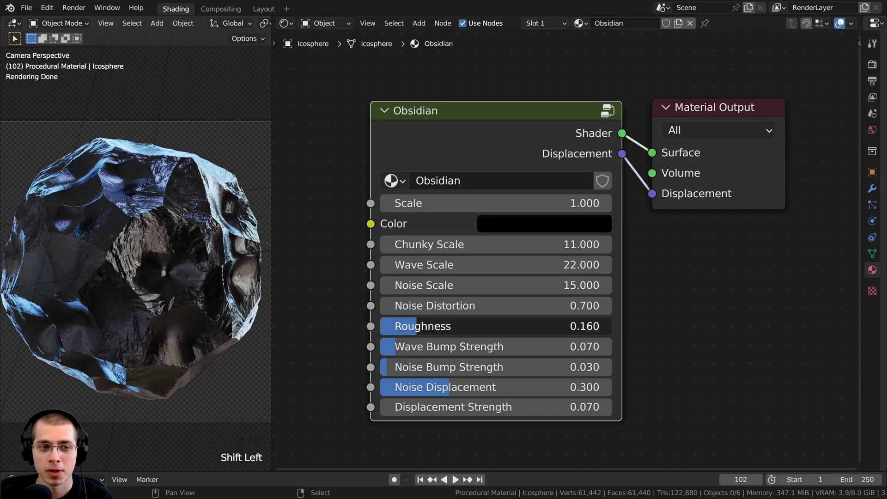
{"action": "left_click_drag", "start_coordinate": [439, 346], "coordinate": [451, 390]}
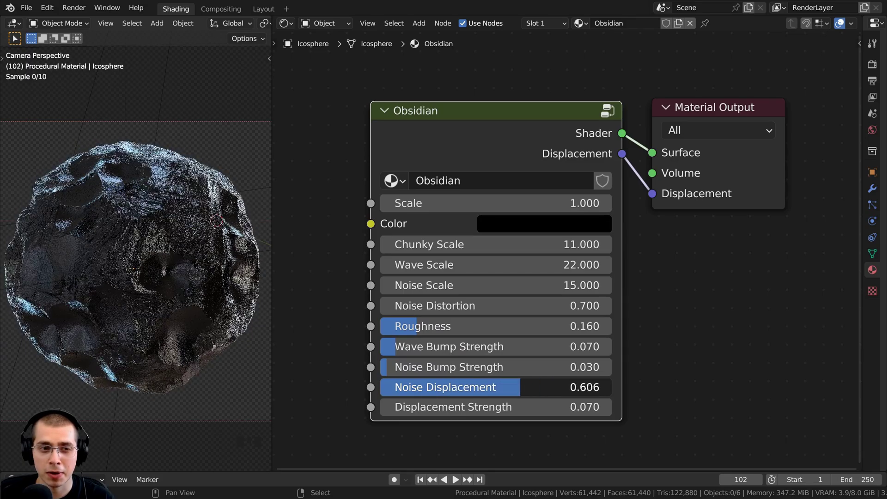
{"action": "left_click_drag", "start_coordinate": [556, 388], "coordinate": [576, 388]}
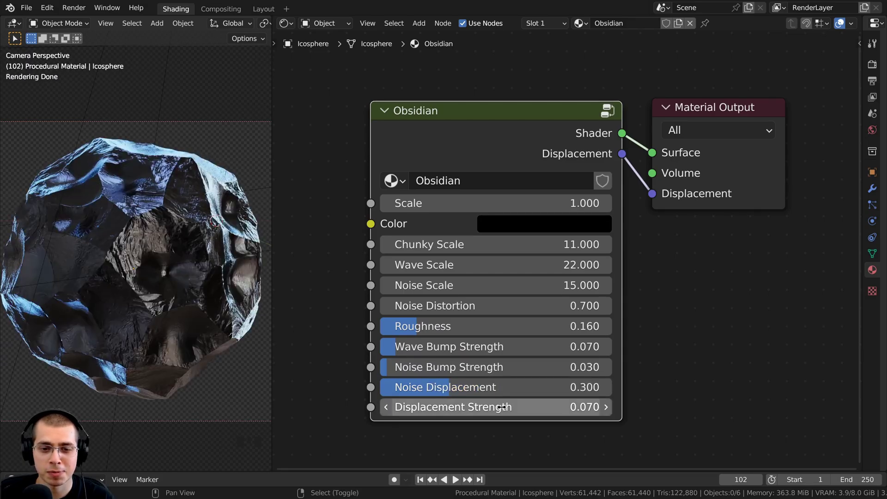
{"action": "mouse_move", "coordinate": [503, 406]}
{"action": "left_mouse_down", "text": "shift"}
{"action": "mouse_move", "coordinate": [539, 407]}
{"action": "mouse_move", "coordinate": [500, 406]}
{"action": "mouse_move", "coordinate": [512, 407]}
{"action": "left_mouse_up", "text": "shift"}
Step: Render the image of the finished obsidian material
{"action": "key", "text": "F12"}
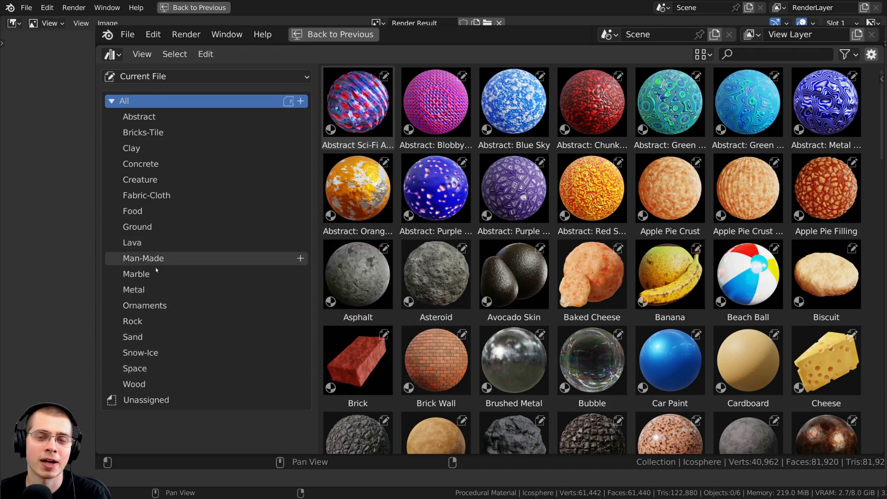
Step: Browse the procedural materials in the asset library by category, including Lava and Ground, and through the full list
{"action": "left_click", "coordinate": [153, 318]}
{"action": "left_click", "coordinate": [147, 248]}
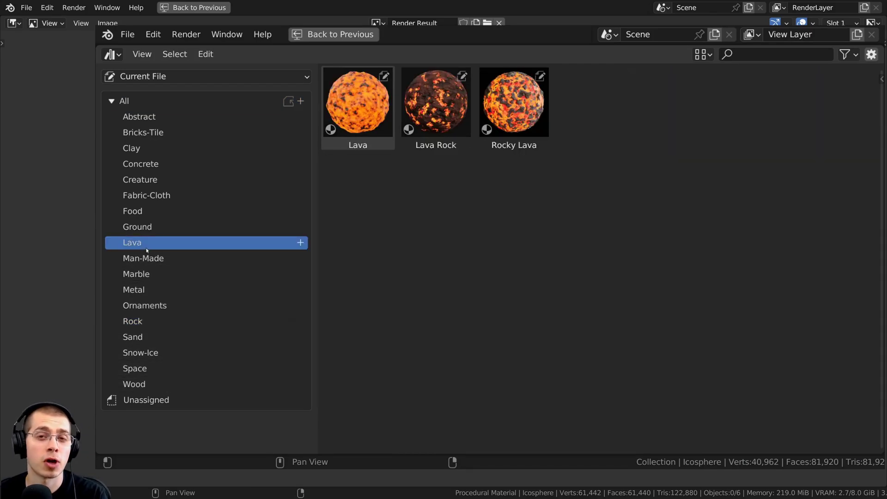
{"action": "left_click", "coordinate": [145, 228]}
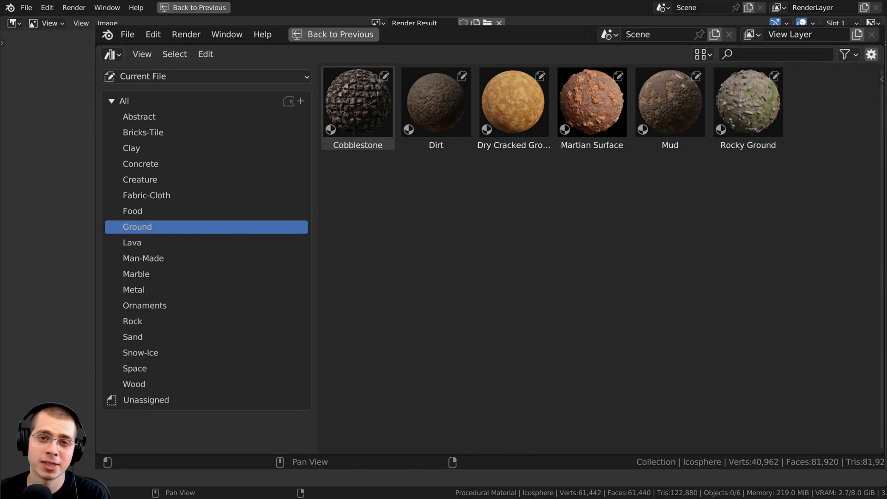
{"action": "left_click", "coordinate": [188, 121]}
{"action": "left_click", "coordinate": [163, 382]}
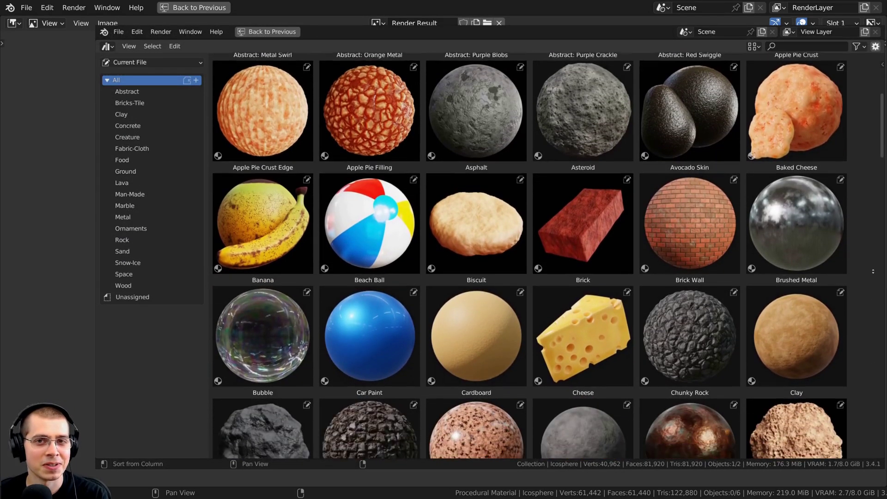
{"action": "scroll", "coordinate": [548, 256], "scroll_direction": "down", "scroll_amount": 8}
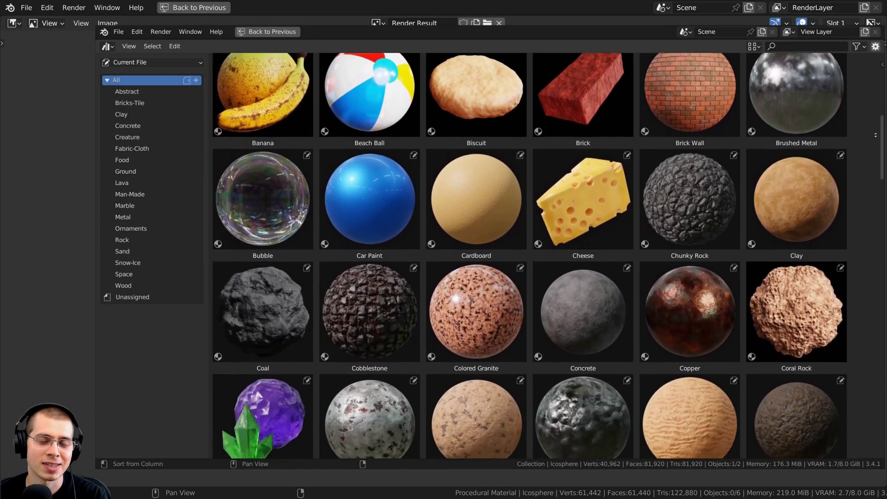
{"action": "scroll", "coordinate": [548, 255], "scroll_direction": "down", "scroll_amount": 10}
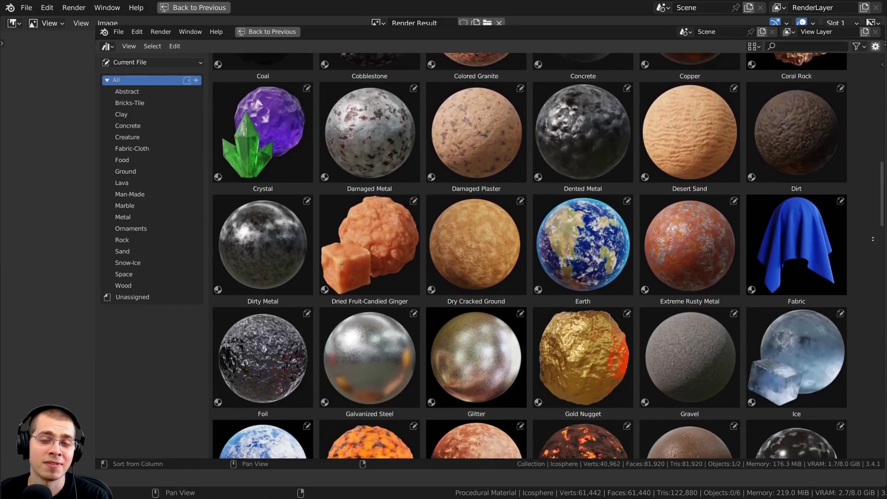
{"action": "scroll", "coordinate": [548, 256], "scroll_direction": "down", "scroll_amount": 8}
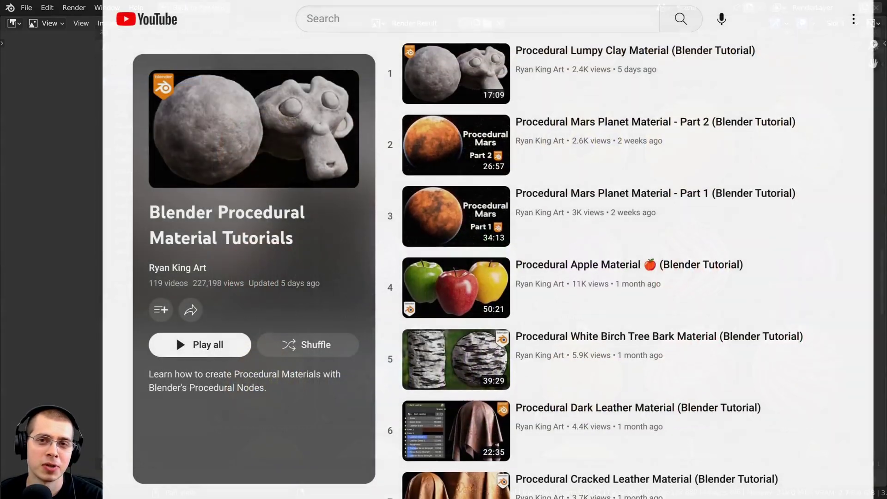
Step: Look through the Blender Procedural Material Tutorials playlist on YouTube
{"action": "scroll", "coordinate": [601, 272], "scroll_direction": "down", "scroll_amount": 3}
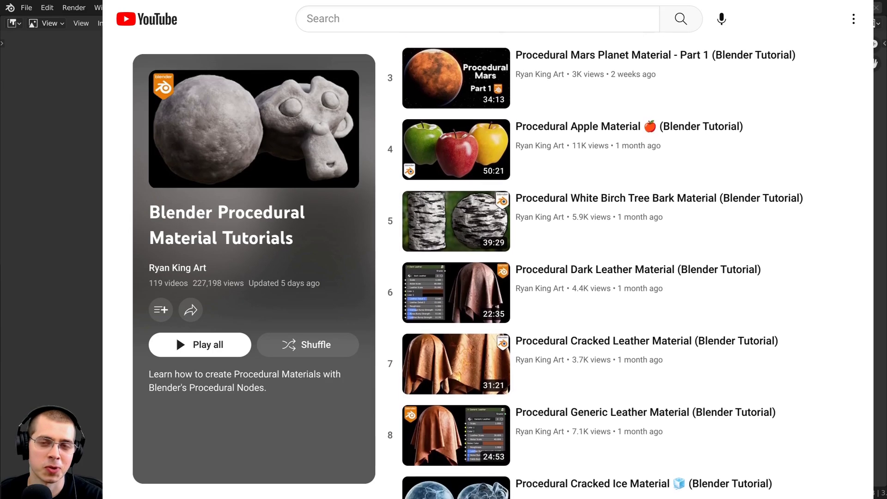
{"action": "scroll", "coordinate": [600, 273], "scroll_direction": "down", "scroll_amount": 1}
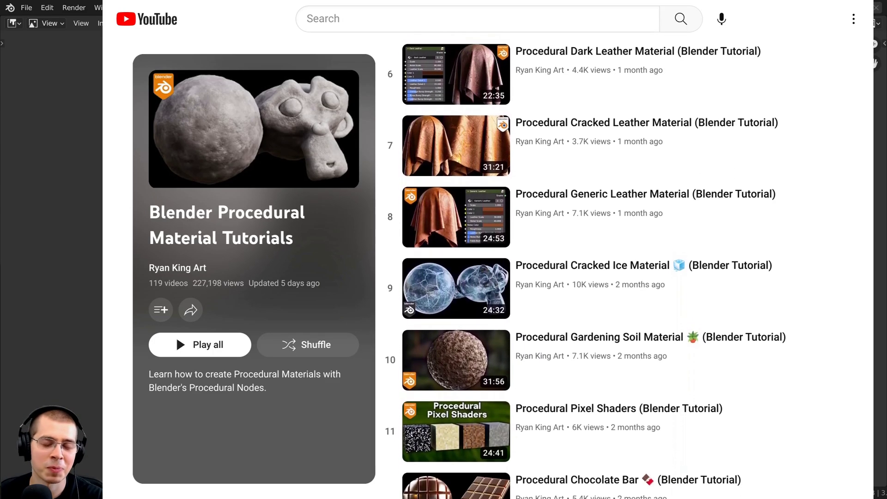
{"action": "scroll", "coordinate": [600, 272], "scroll_direction": "down", "scroll_amount": 2}
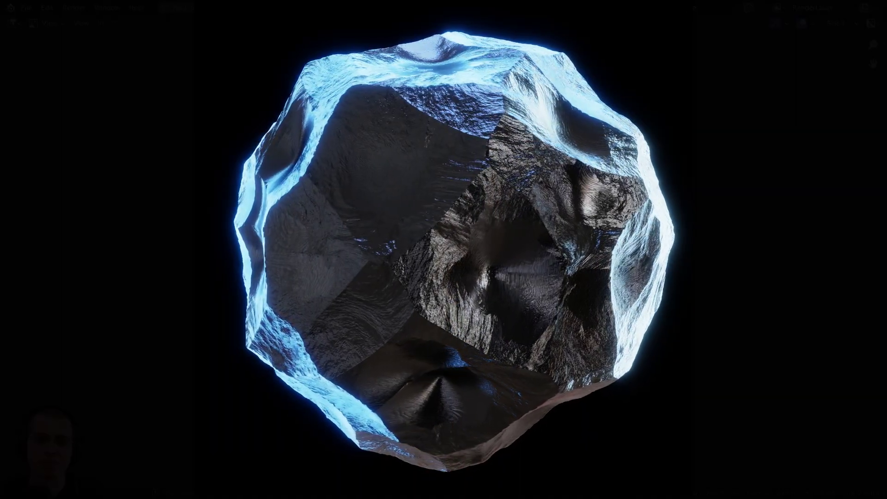